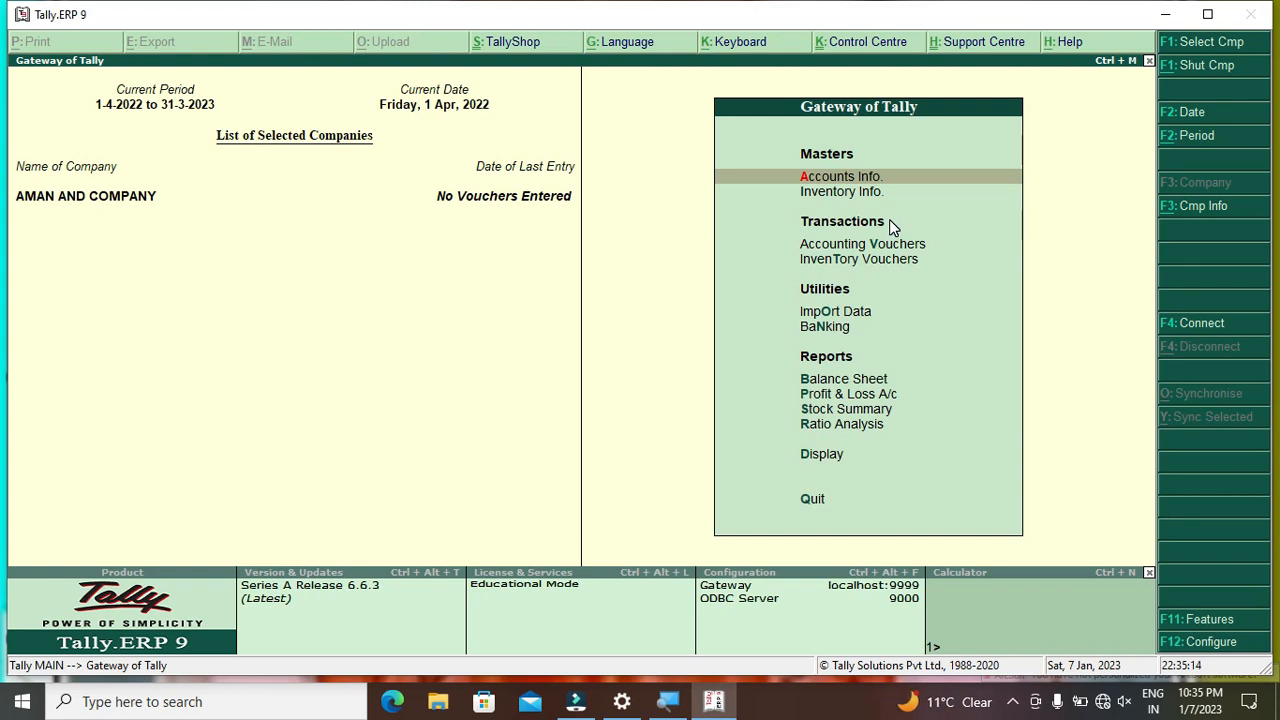
pyautogui.press('Down')
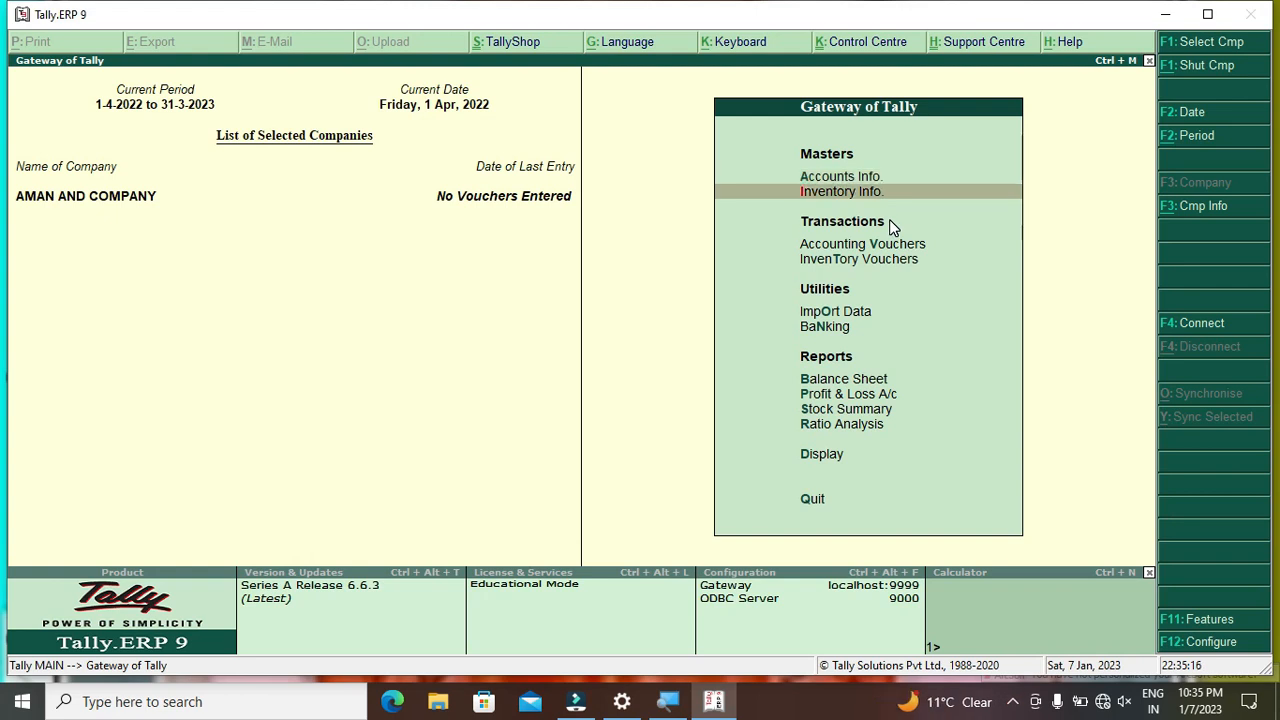
pyautogui.press('Return')
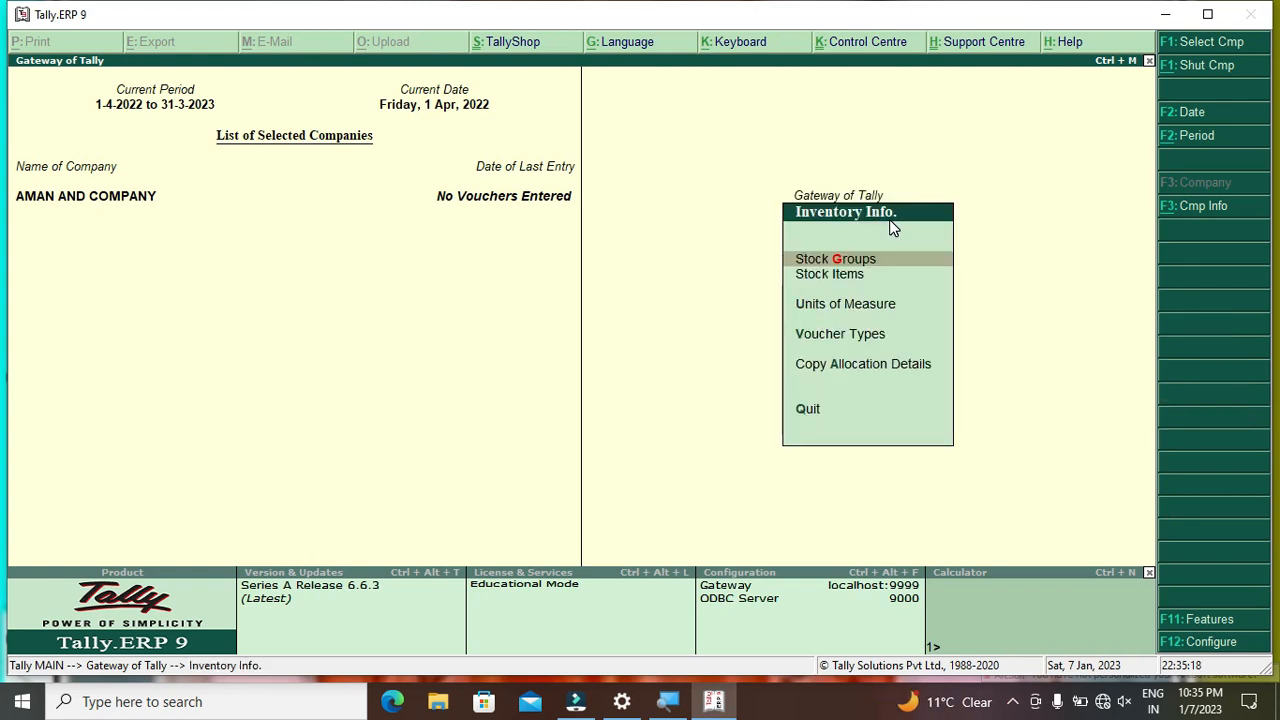
pyautogui.press('Down')
pyautogui.press('Up')
pyautogui.press('Escape')
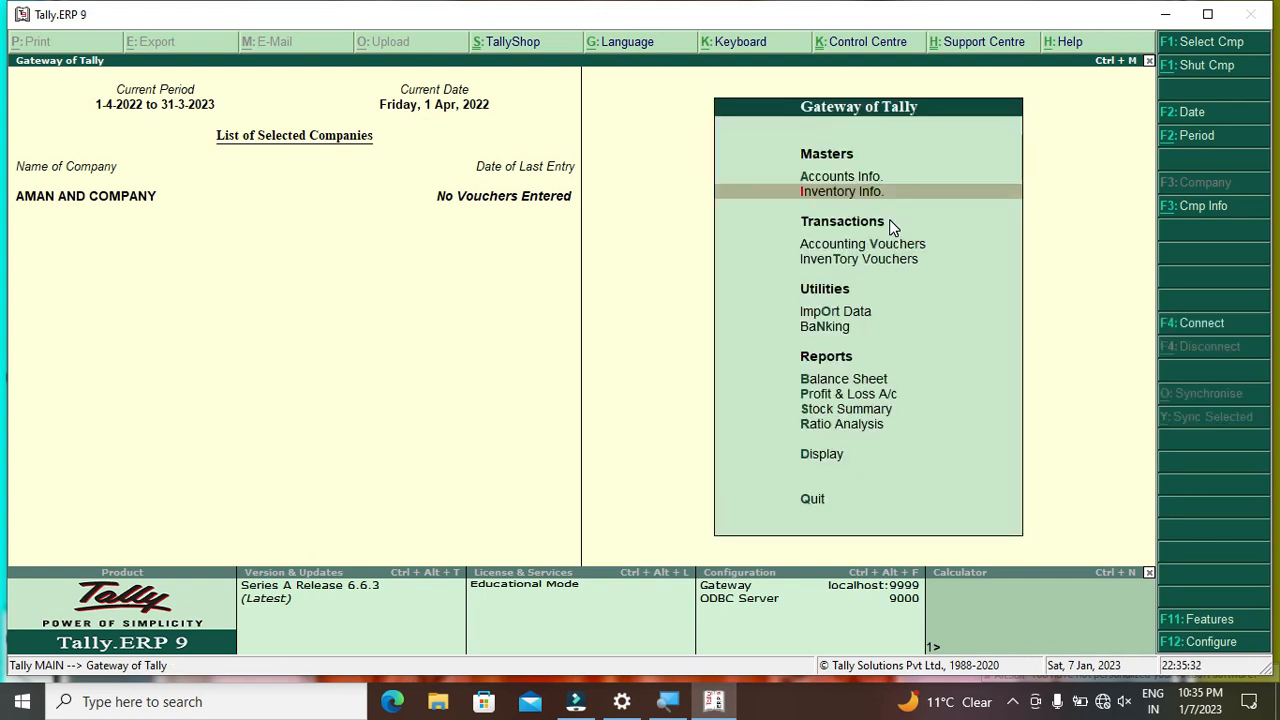
# Open the Finish Good stock group for alteration, go through its settings and accept it as is.
pyautogui.press('Return')
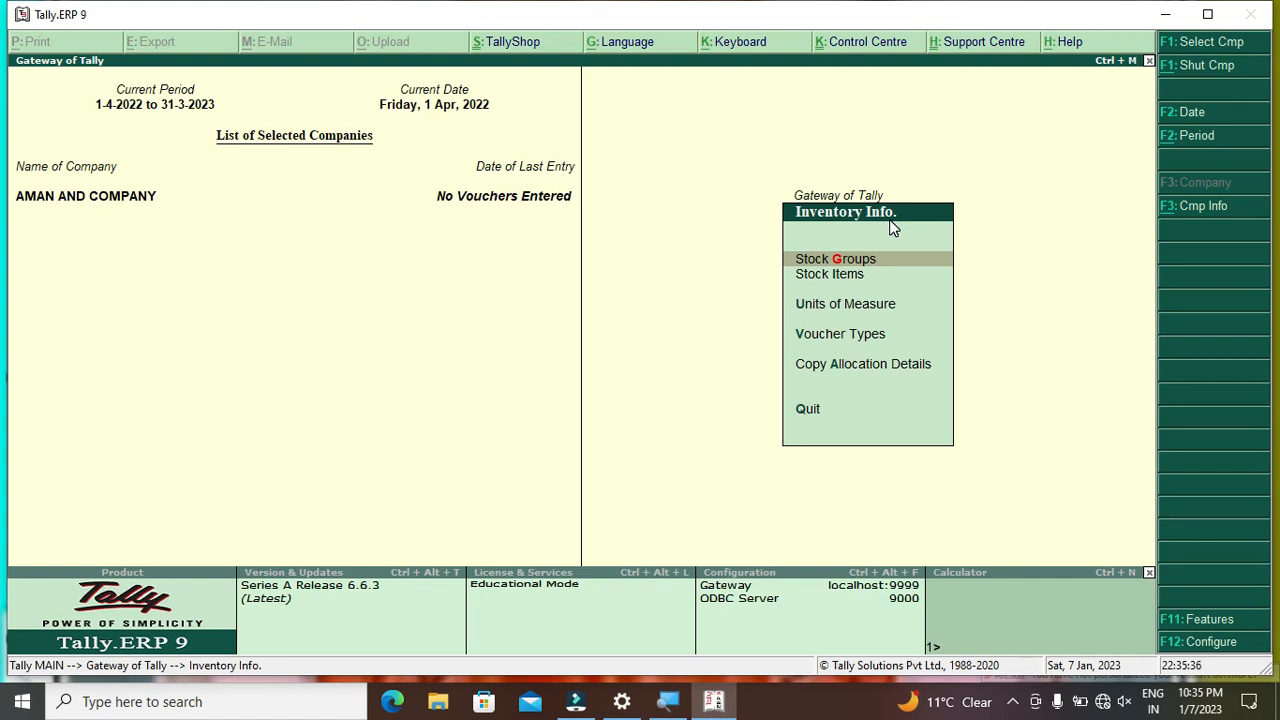
pyautogui.press('Return')
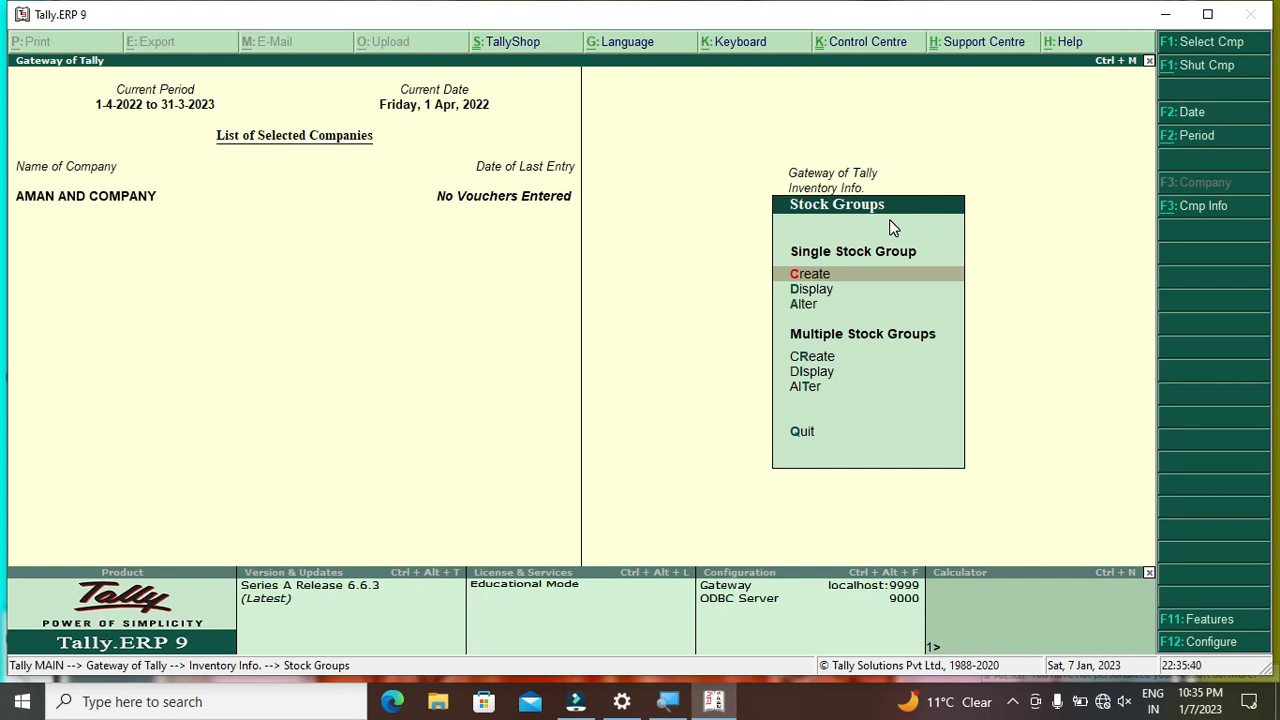
pyautogui.press('Down')
pyautogui.press('Down')
pyautogui.press('Return')
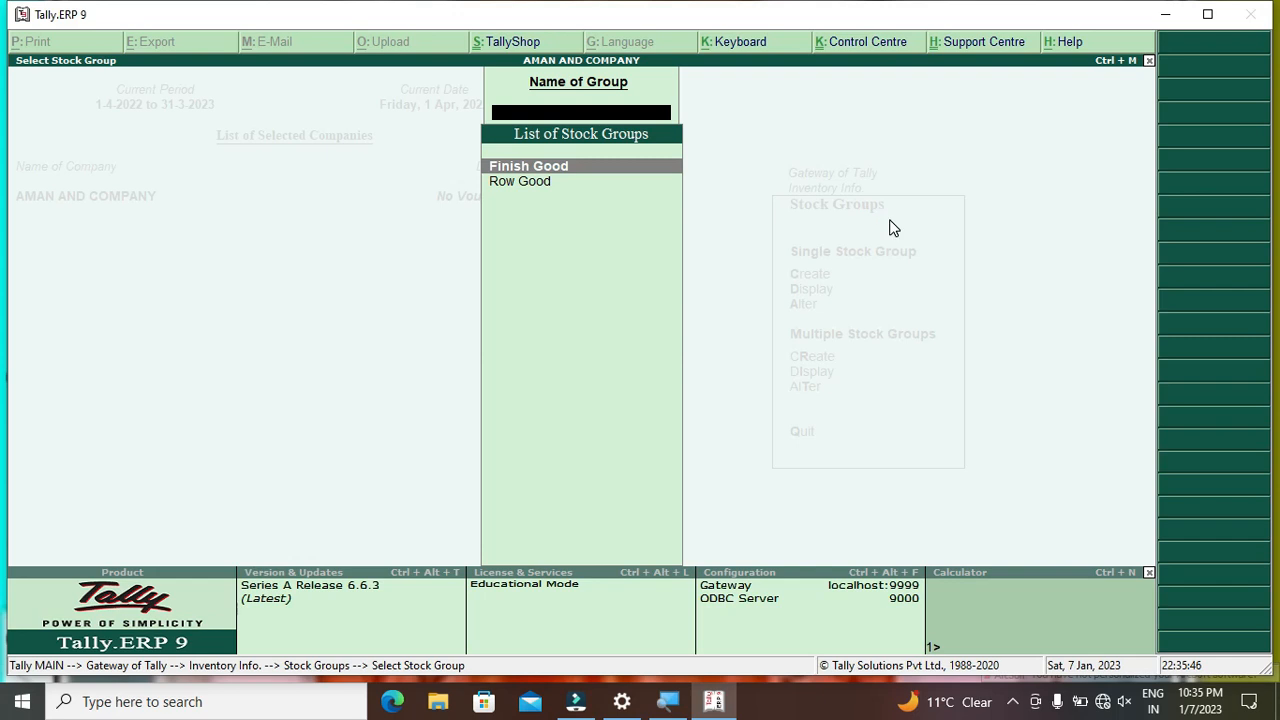
pyautogui.press('Return')
pyautogui.press('Return')
pyautogui.press('Return')
pyautogui.press('Return')
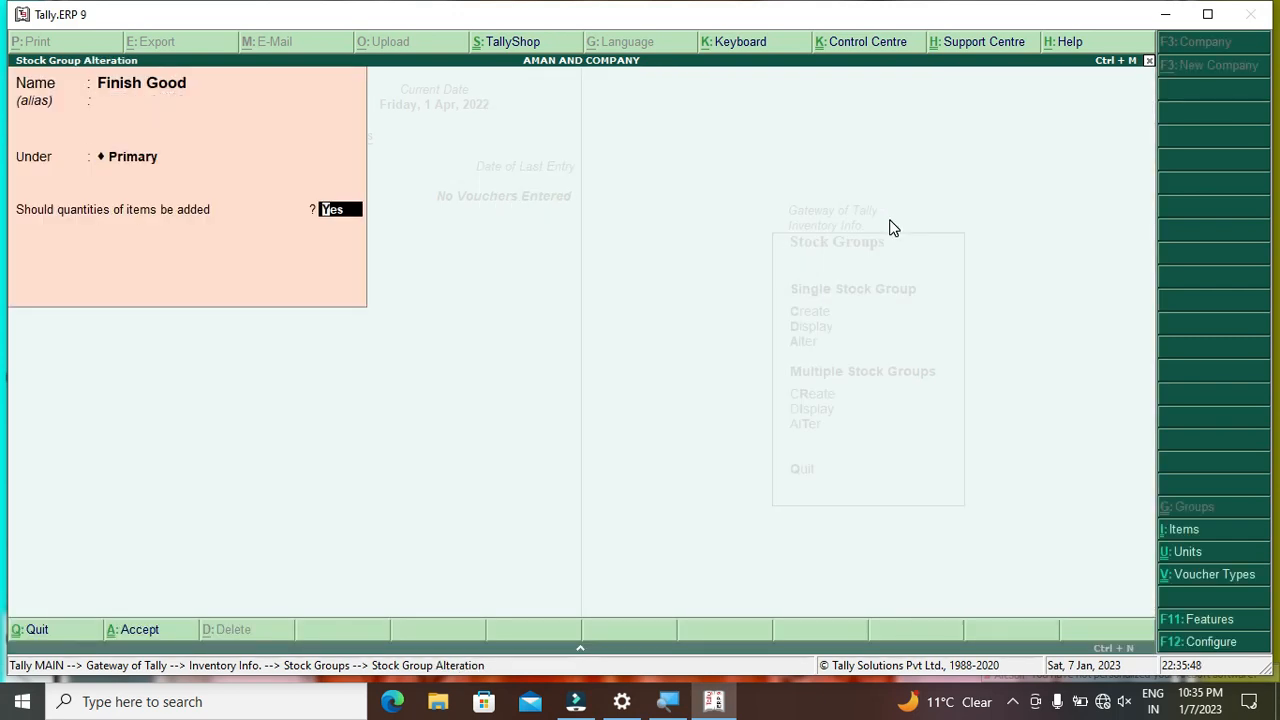
pyautogui.press('Return')
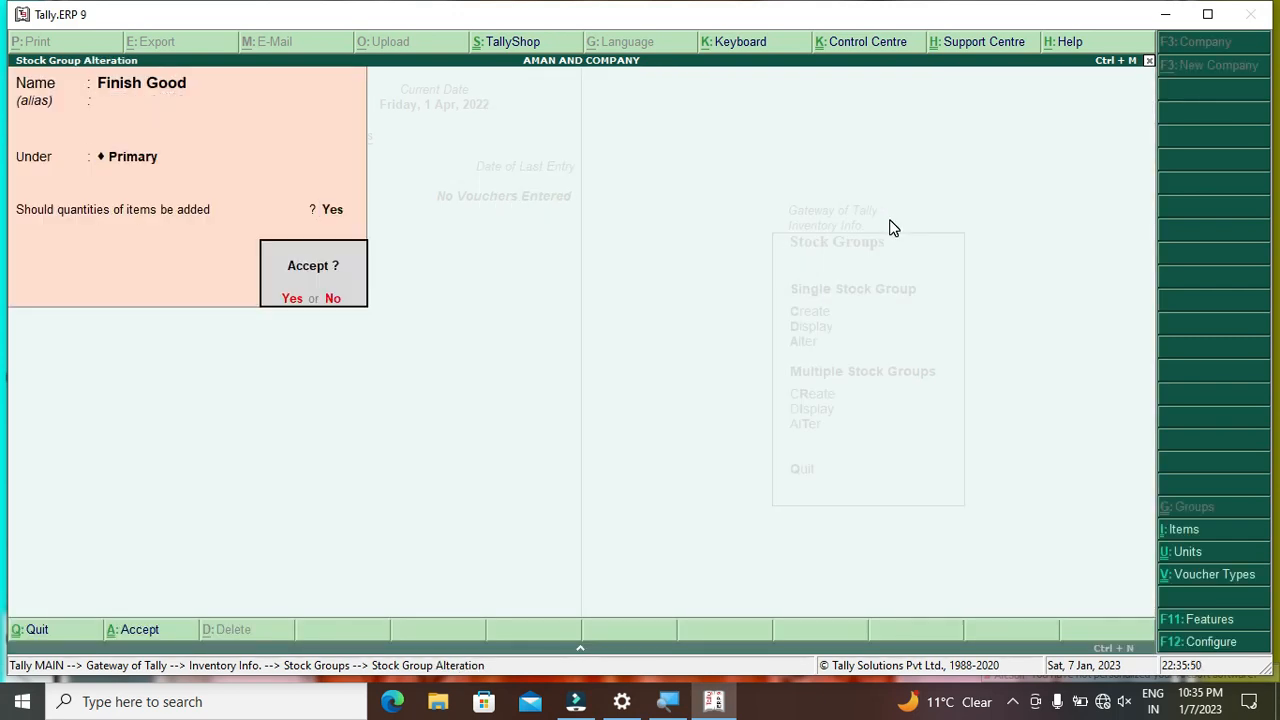
pyautogui.press('Return')
# Open the Row Good stock group for alteration, quit it and return to the inventory options.
pyautogui.press('Down')
pyautogui.press('Return')
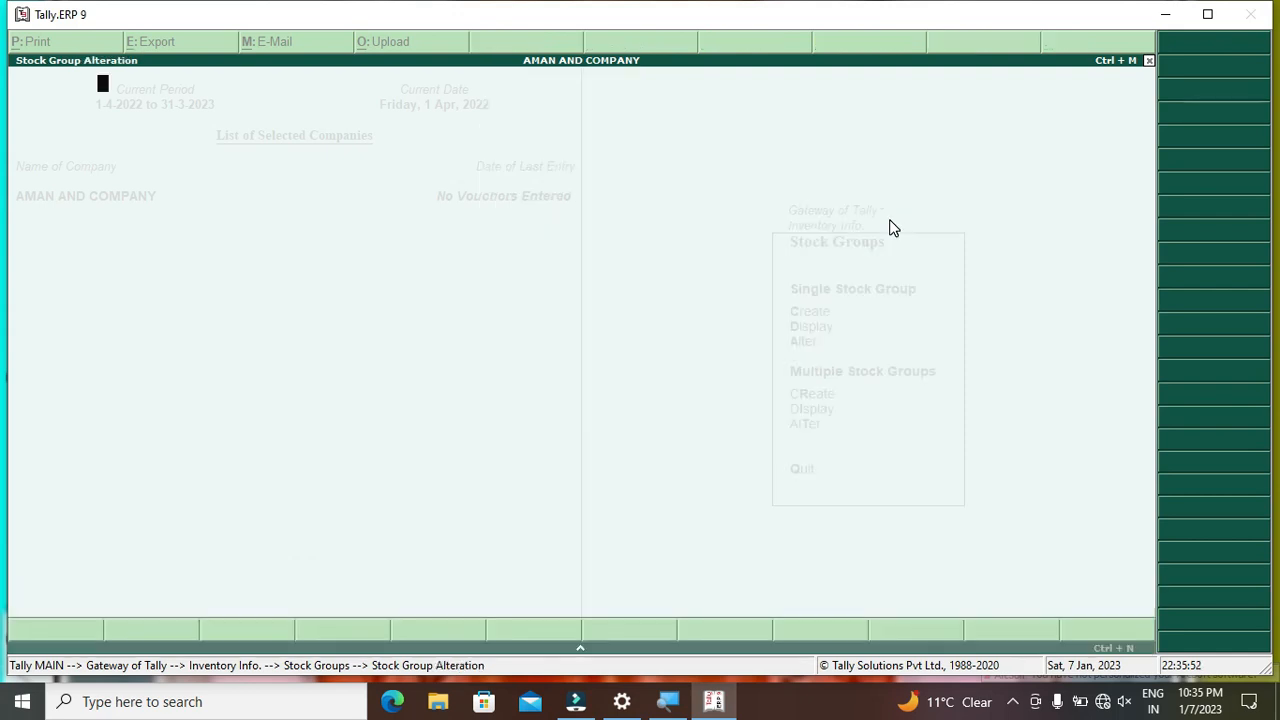
pyautogui.press('Escape')
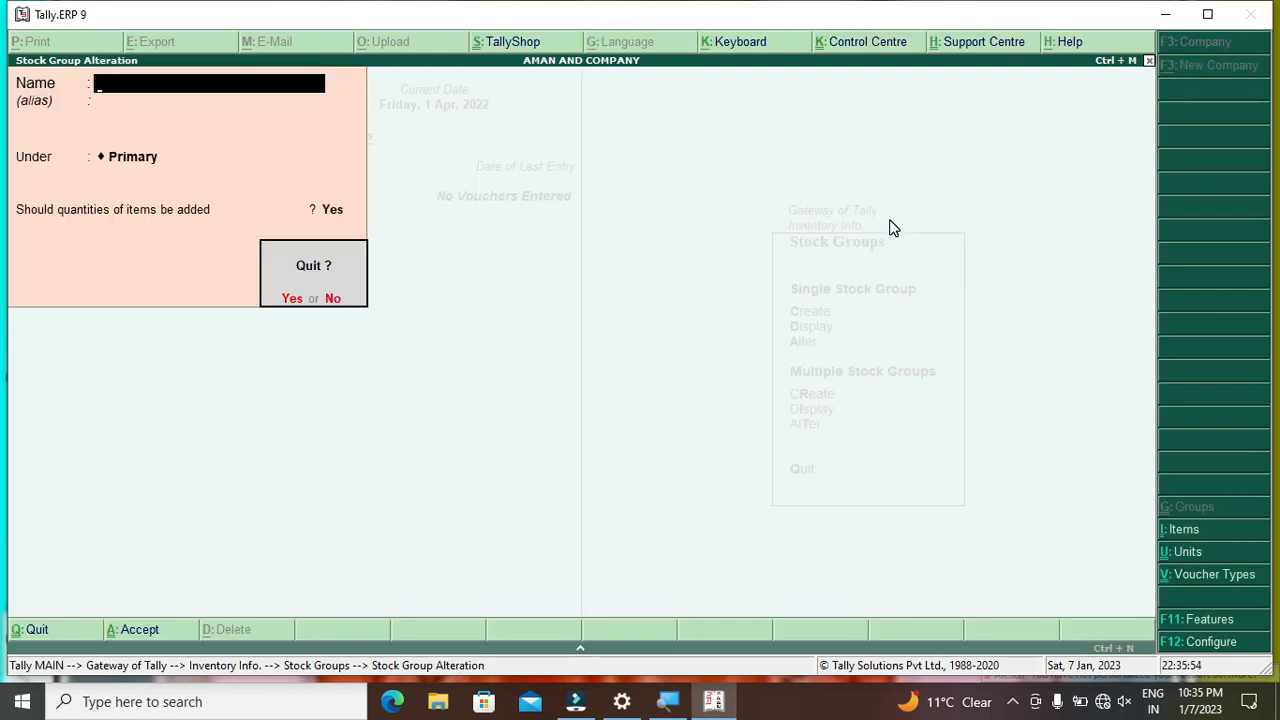
pyautogui.press('Return')
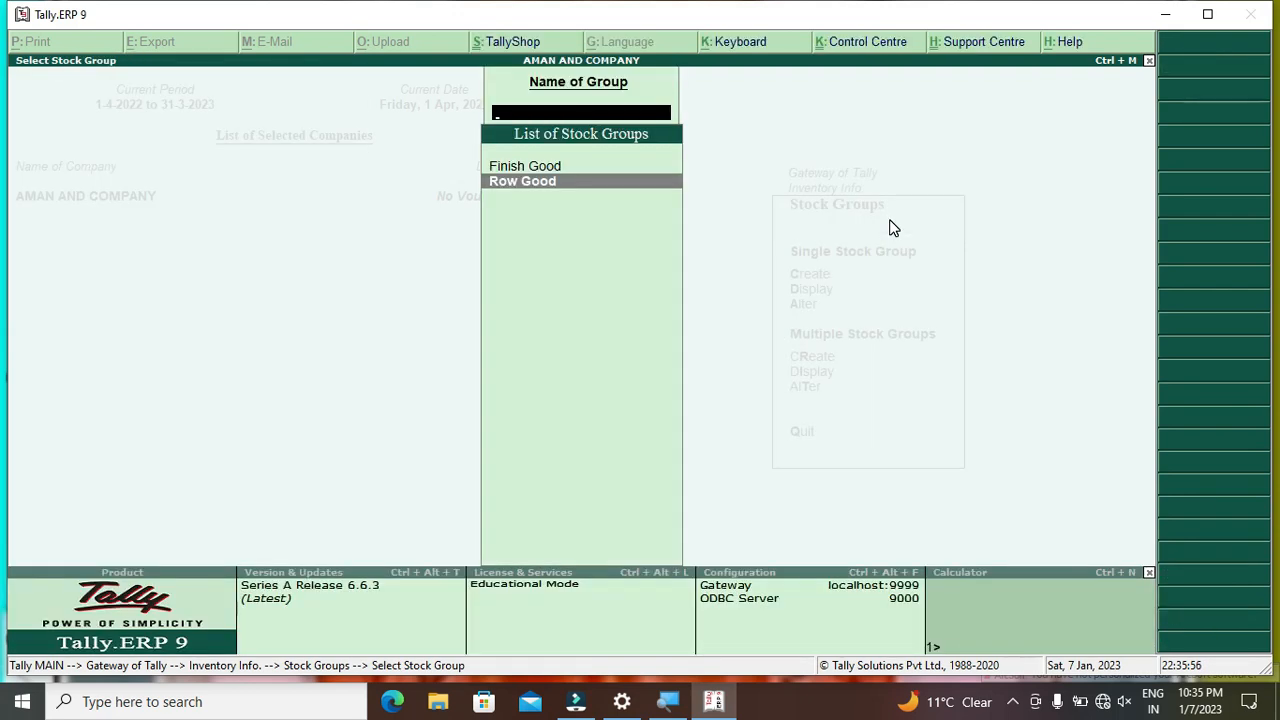
pyautogui.press('Escape')
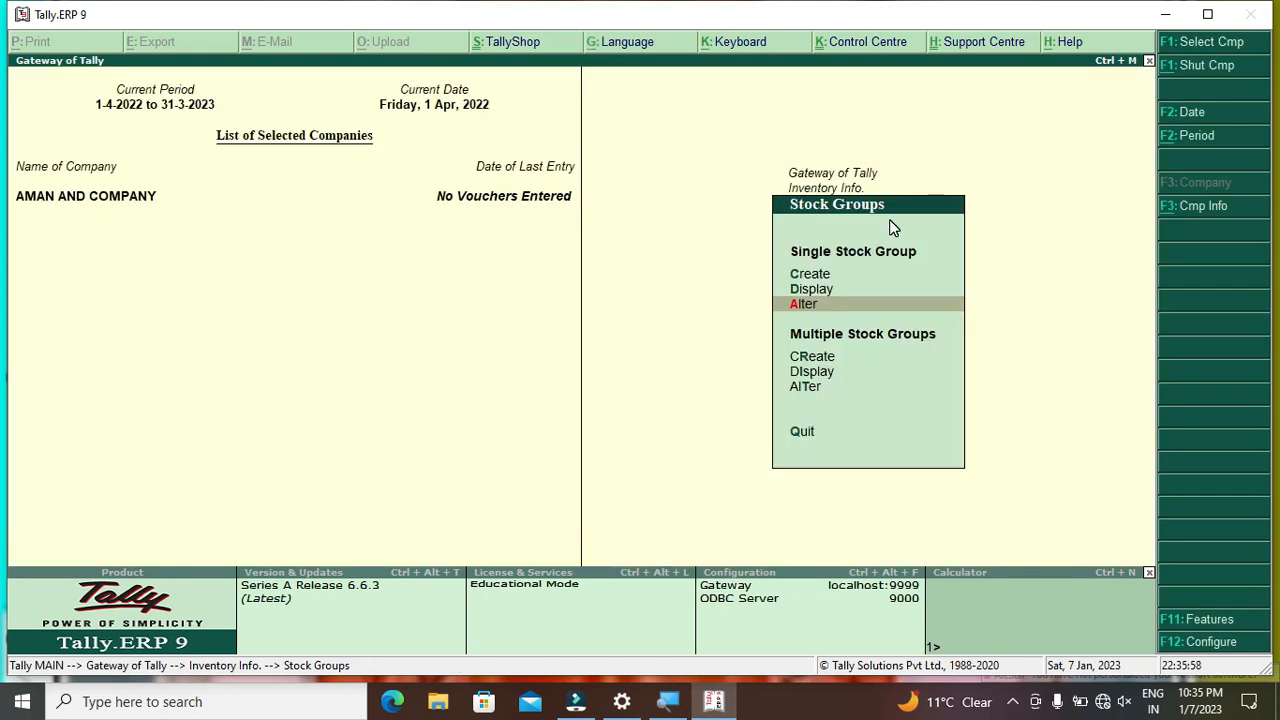
pyautogui.press('Escape')
# Bring up the list of single stock items available for alteration.
pyautogui.press('Down')
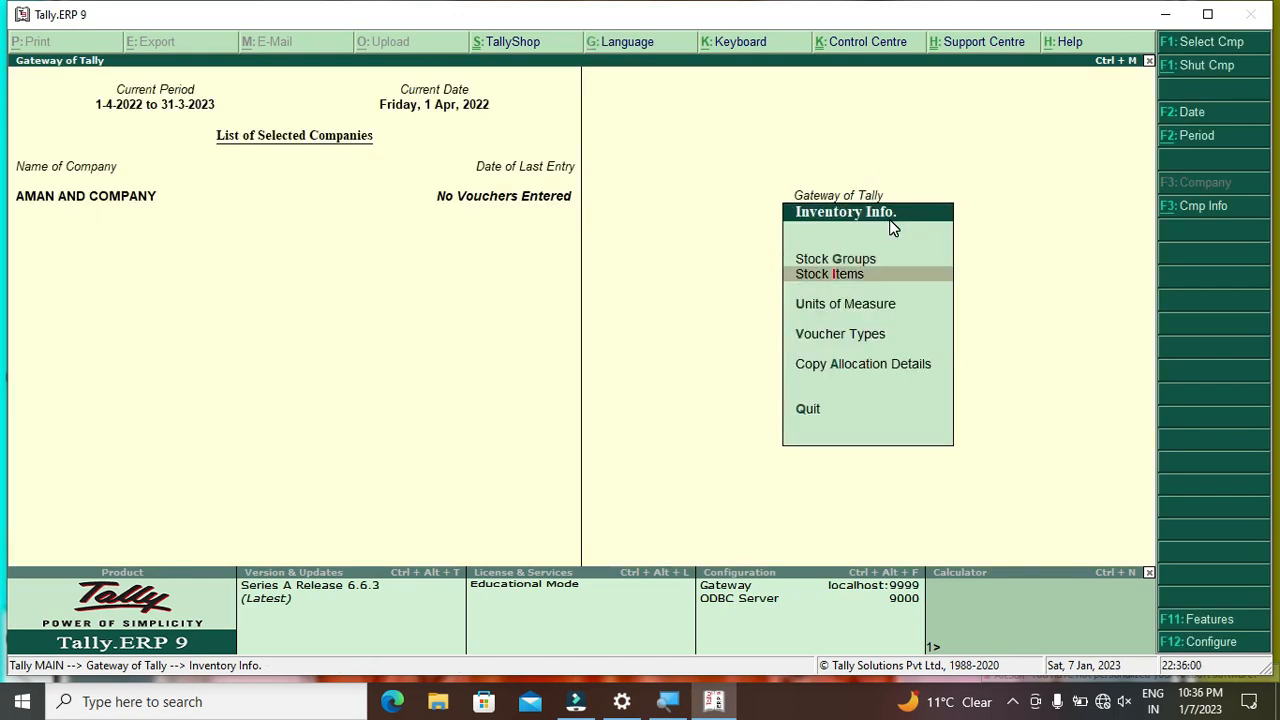
pyautogui.press('Return')
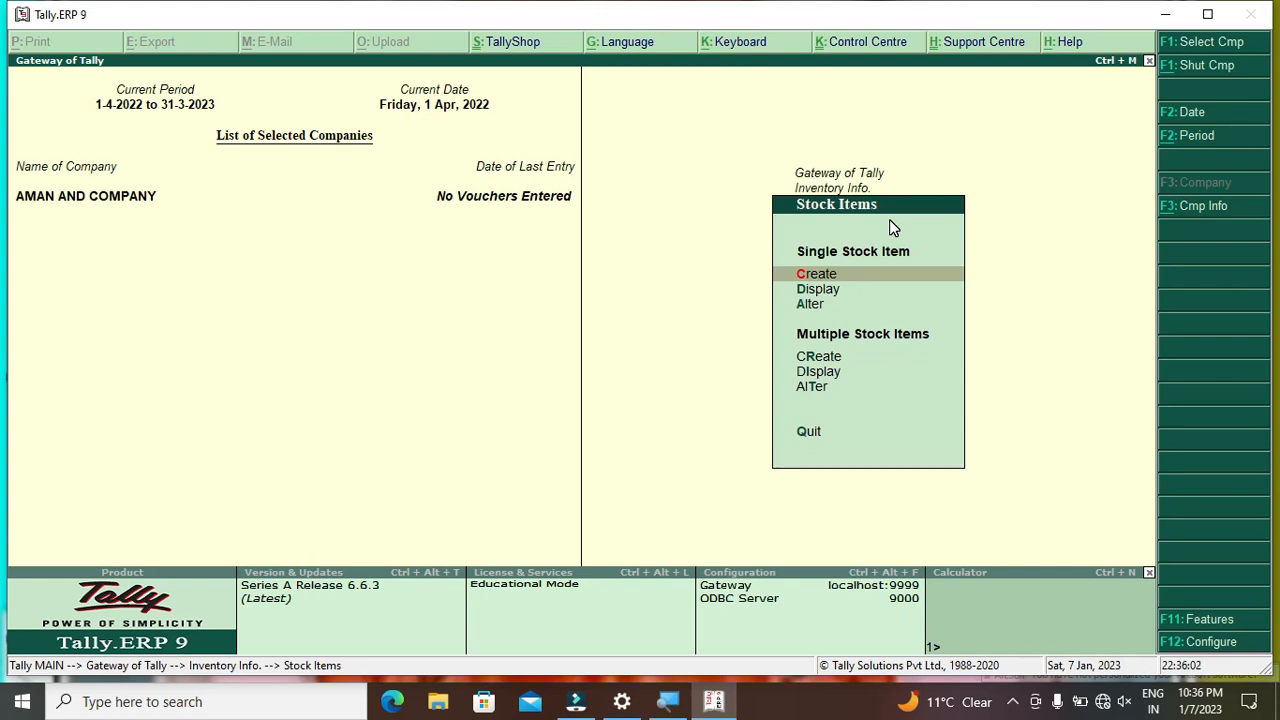
pyautogui.press('Down')
pyautogui.press('Down')
pyautogui.press('Return')
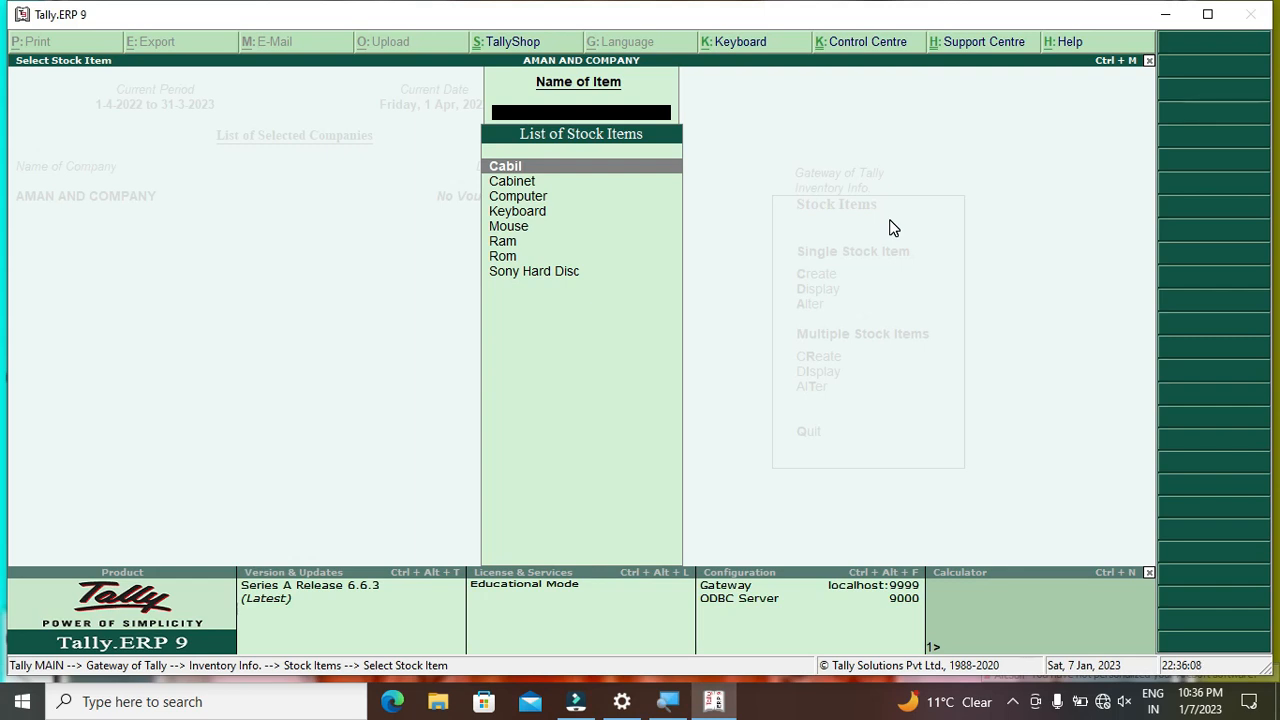
# Look through all the stock items from Cabil to Sony Hard Disc and return to Cabil.
pyautogui.press('Down')
pyautogui.press('Down')
pyautogui.press('Down')
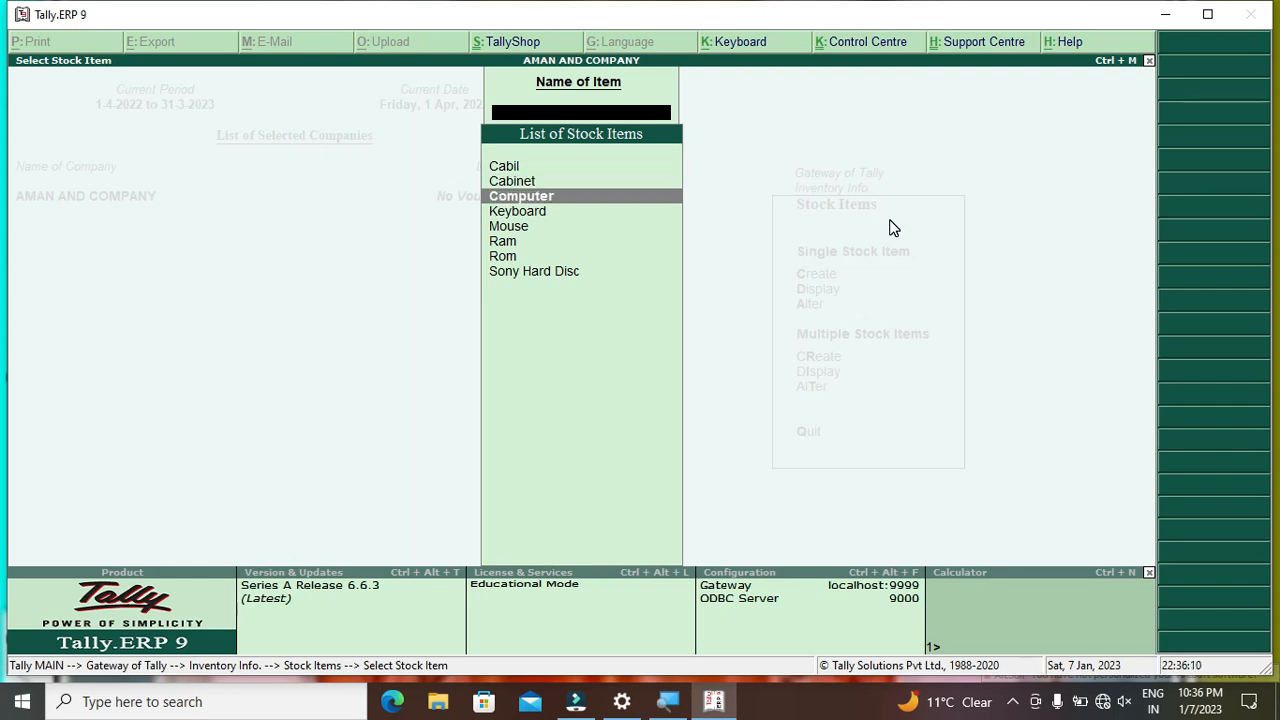
pyautogui.press('Up')
pyautogui.press('Down')
pyautogui.press('Down')
pyautogui.press('Down')
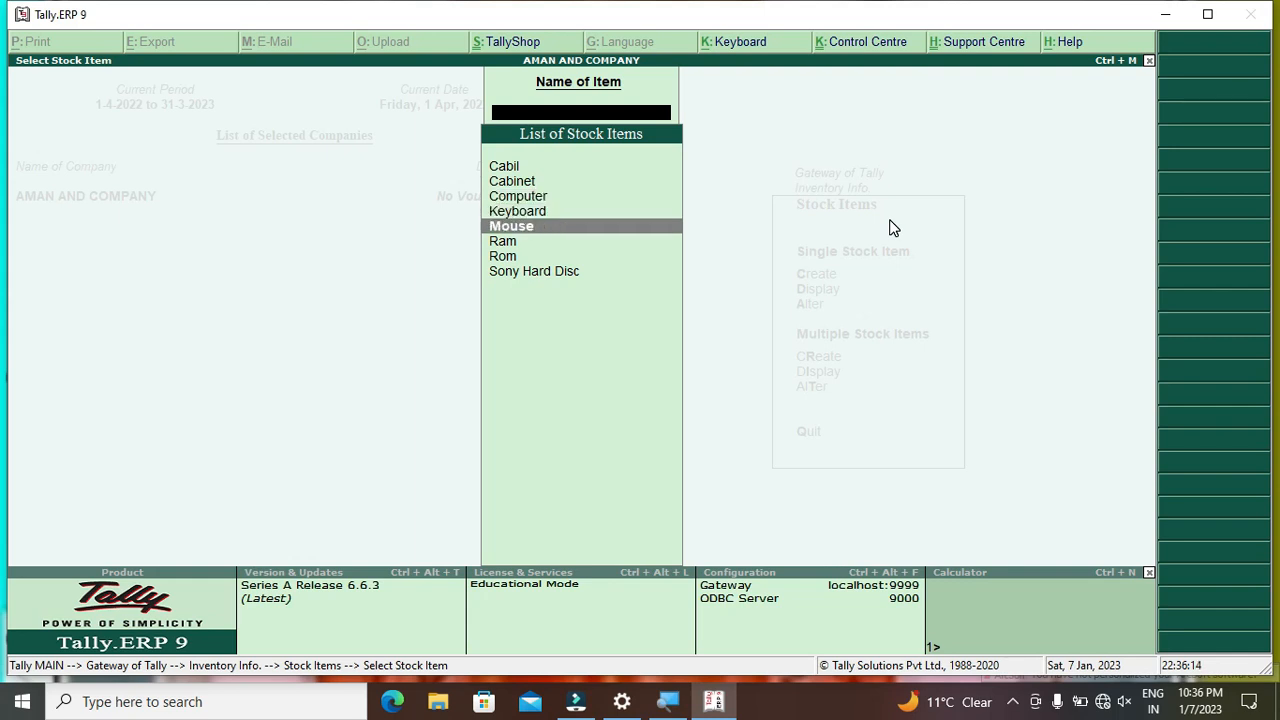
pyautogui.press('Down')
pyautogui.press('Down')
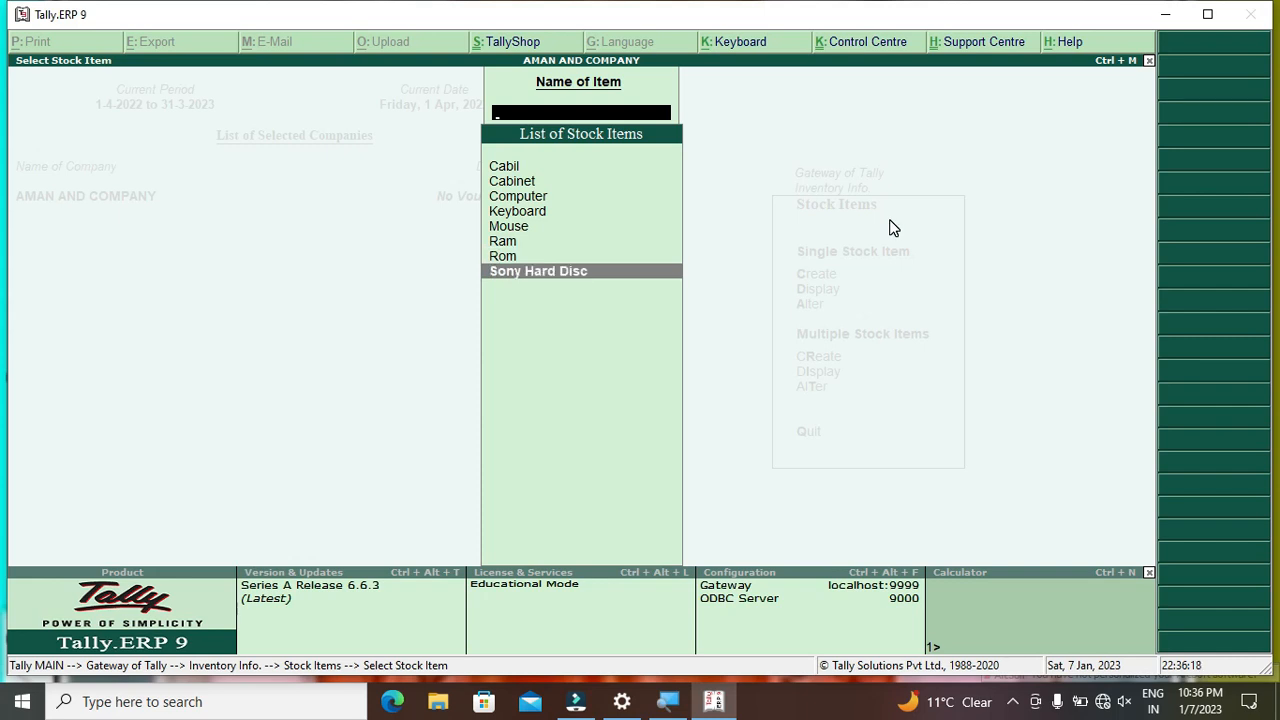
pyautogui.press('Up')
pyautogui.press('Up')
pyautogui.press('Up')
pyautogui.press('Up')
pyautogui.press('Up')
pyautogui.press('Up')
pyautogui.press('Up')
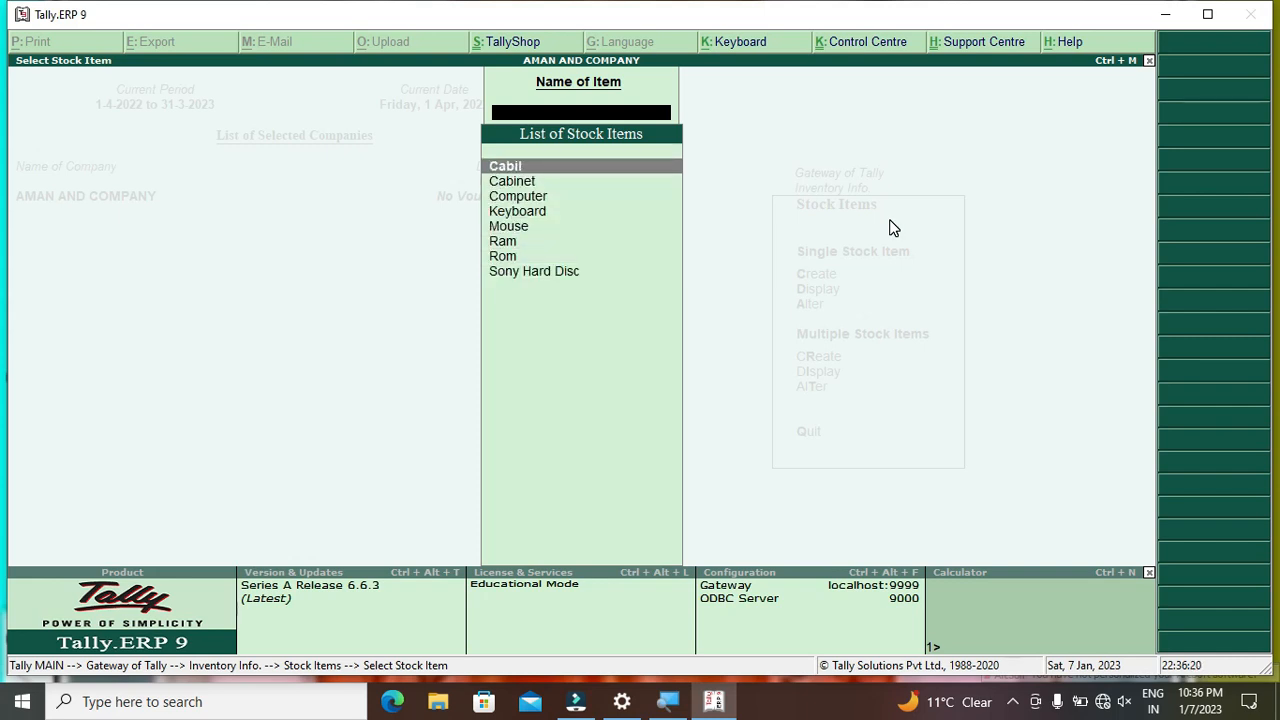
# Open the Cabil stock item and check its group, units and component setting.
pyautogui.press('Return')
pyautogui.press('Return')
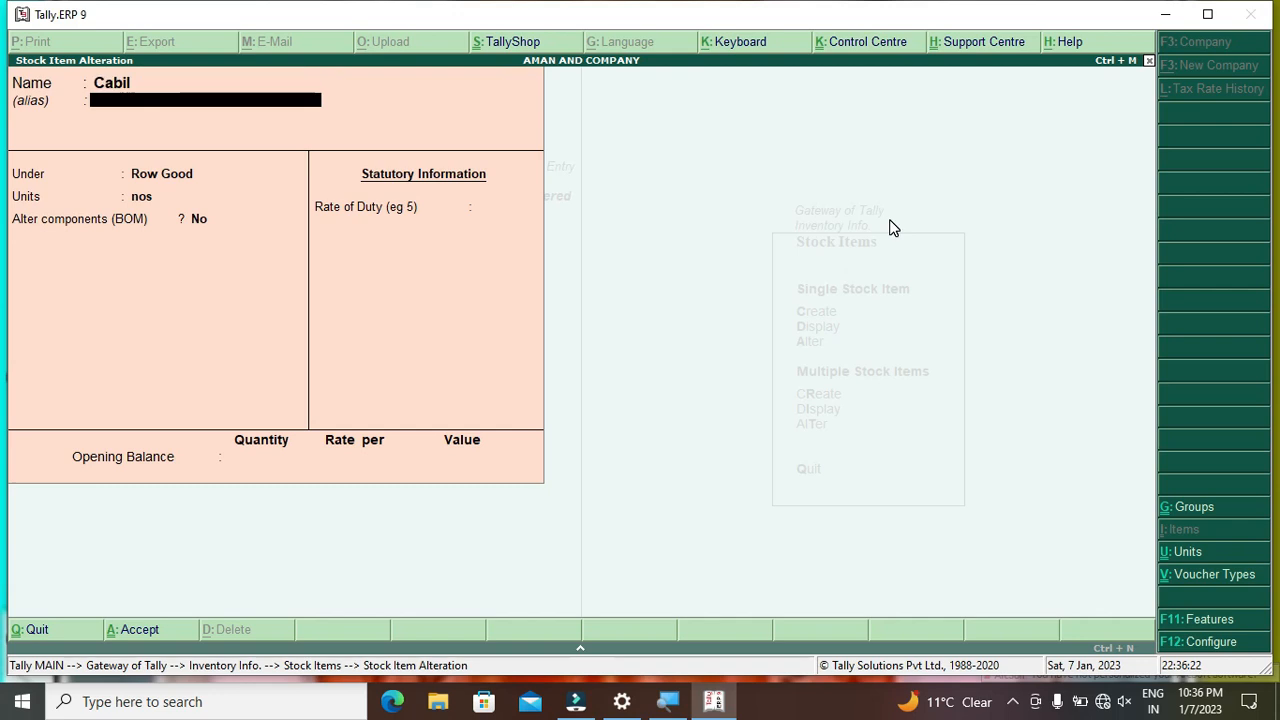
pyautogui.press('Return')
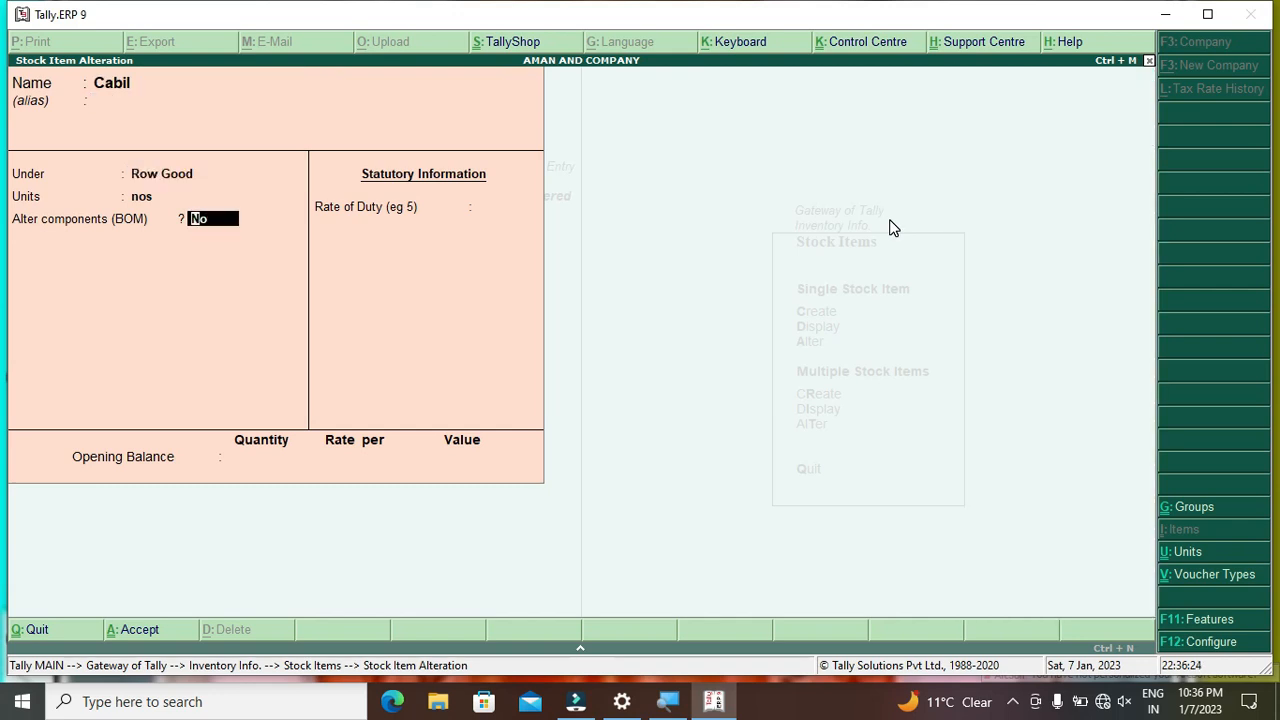
pyautogui.press('Return')
pyautogui.press('Return')
pyautogui.press('Return')
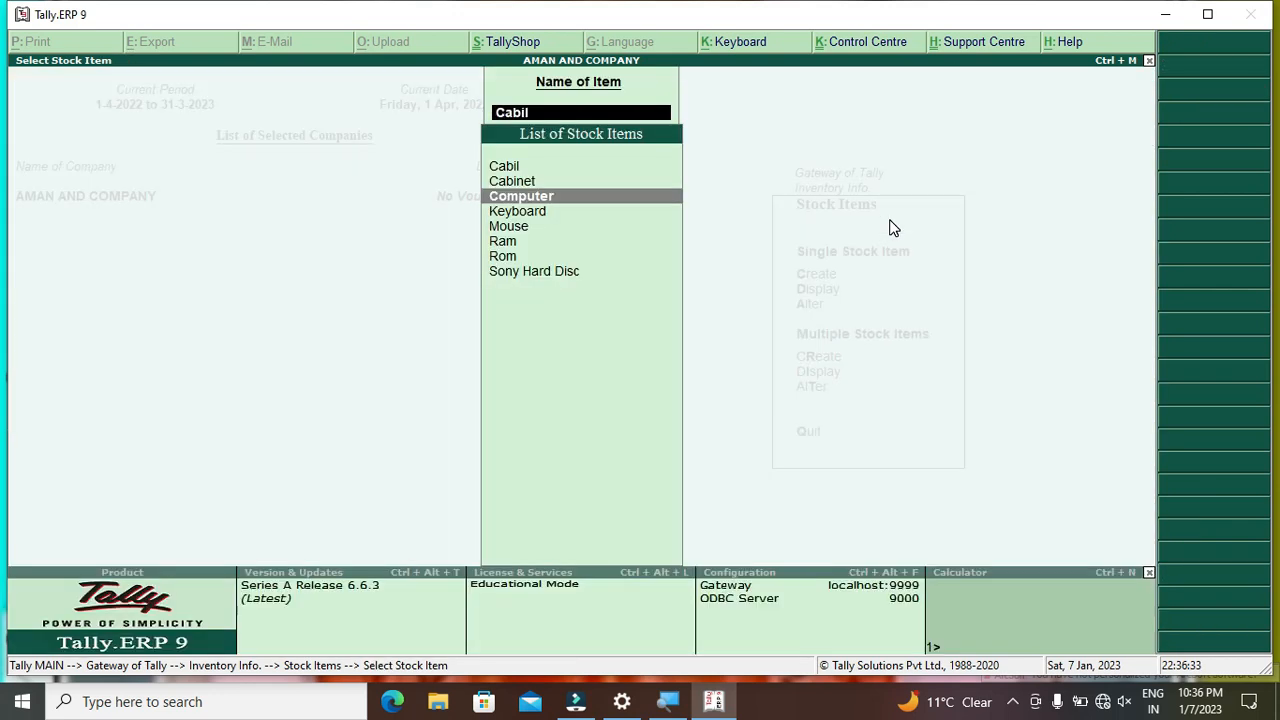
# Open the Computer stock item, set Alter components (BOM) to Yes and open its Super Computer bill of materials.
pyautogui.press('Return')
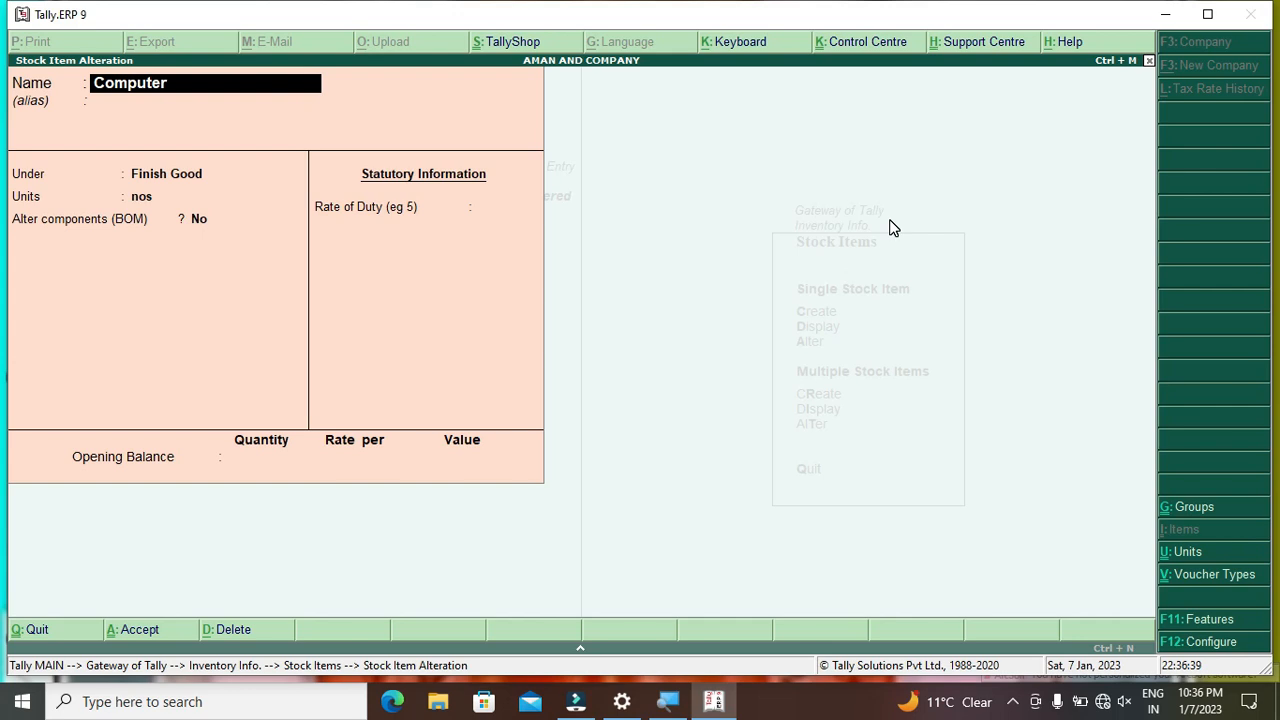
pyautogui.press('Return')
pyautogui.press('Return')
pyautogui.press('Return')
pyautogui.press('Return')
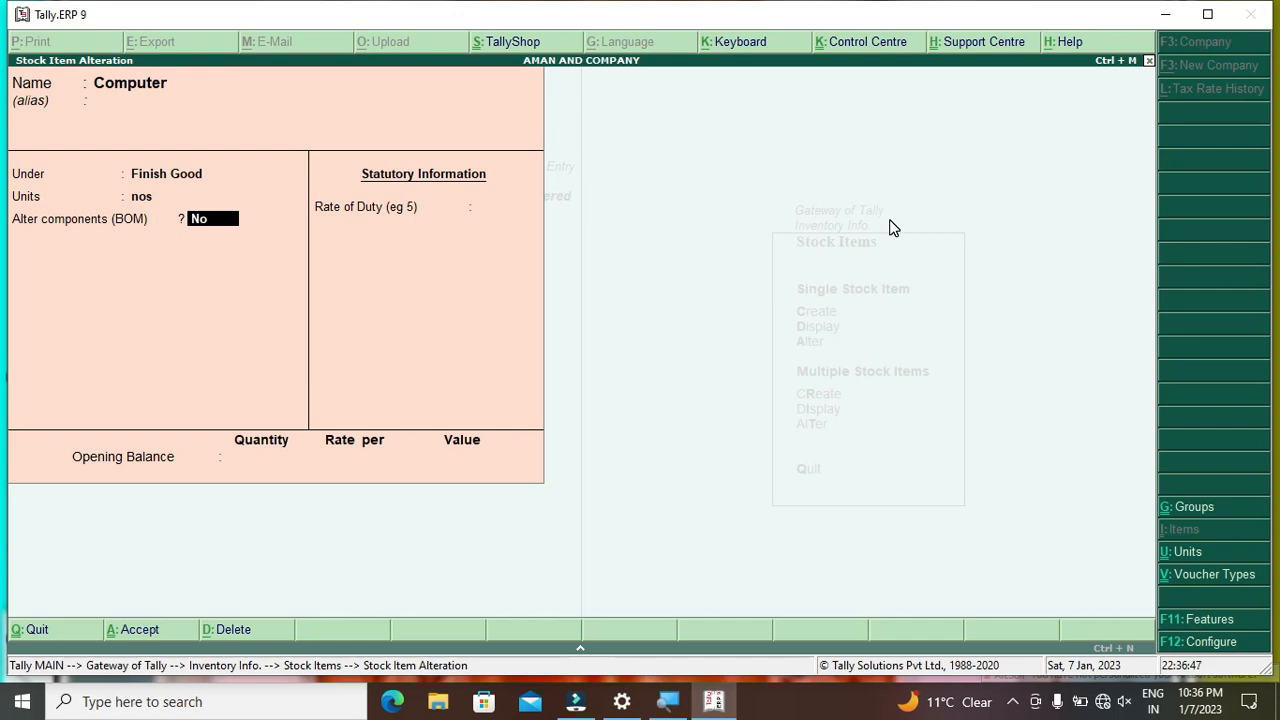
pyautogui.press('y')
pyautogui.press('Return')
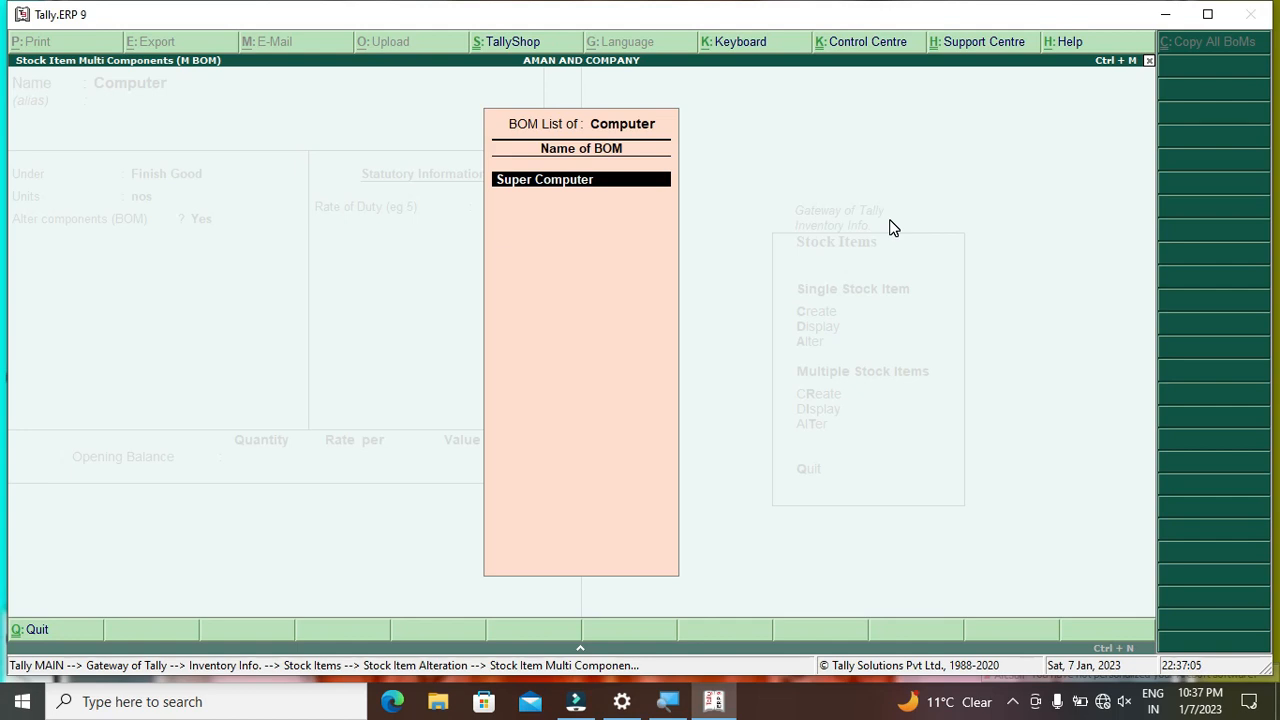
pyautogui.press('Return')
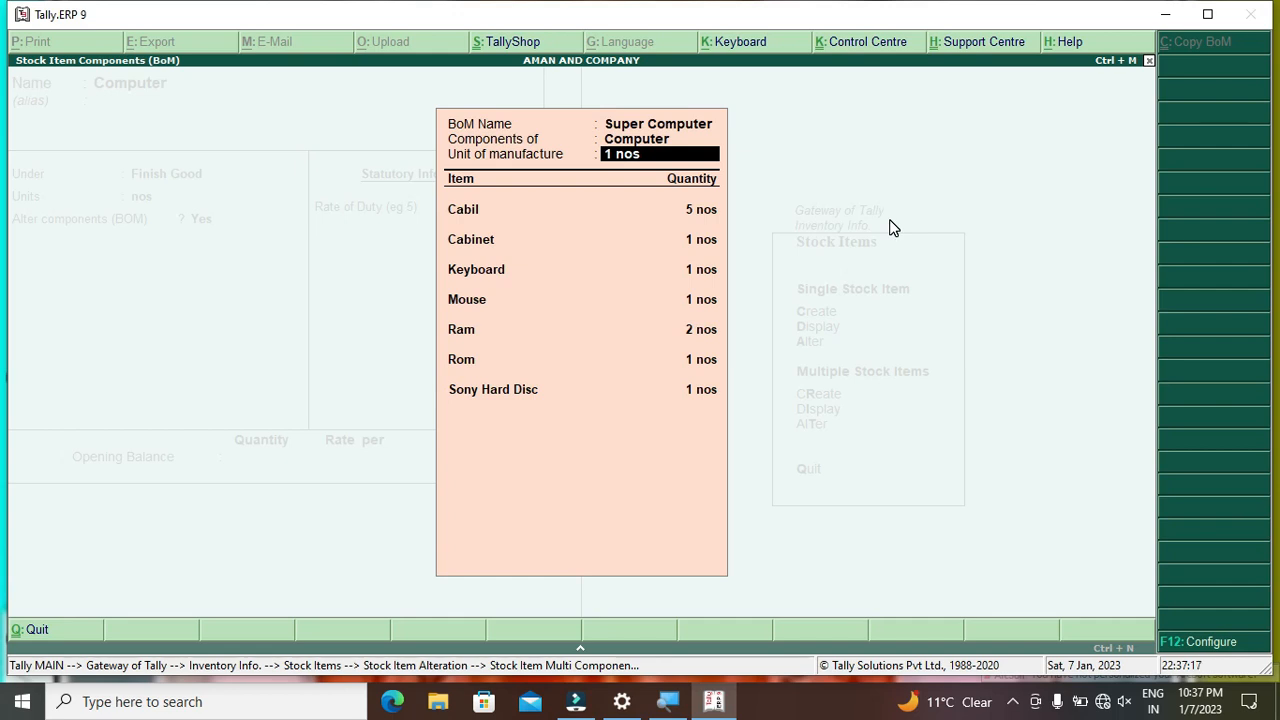
# Review each component and quantity in the Super Computer bill of materials, and return to the Computer item.
pyautogui.press('Return')
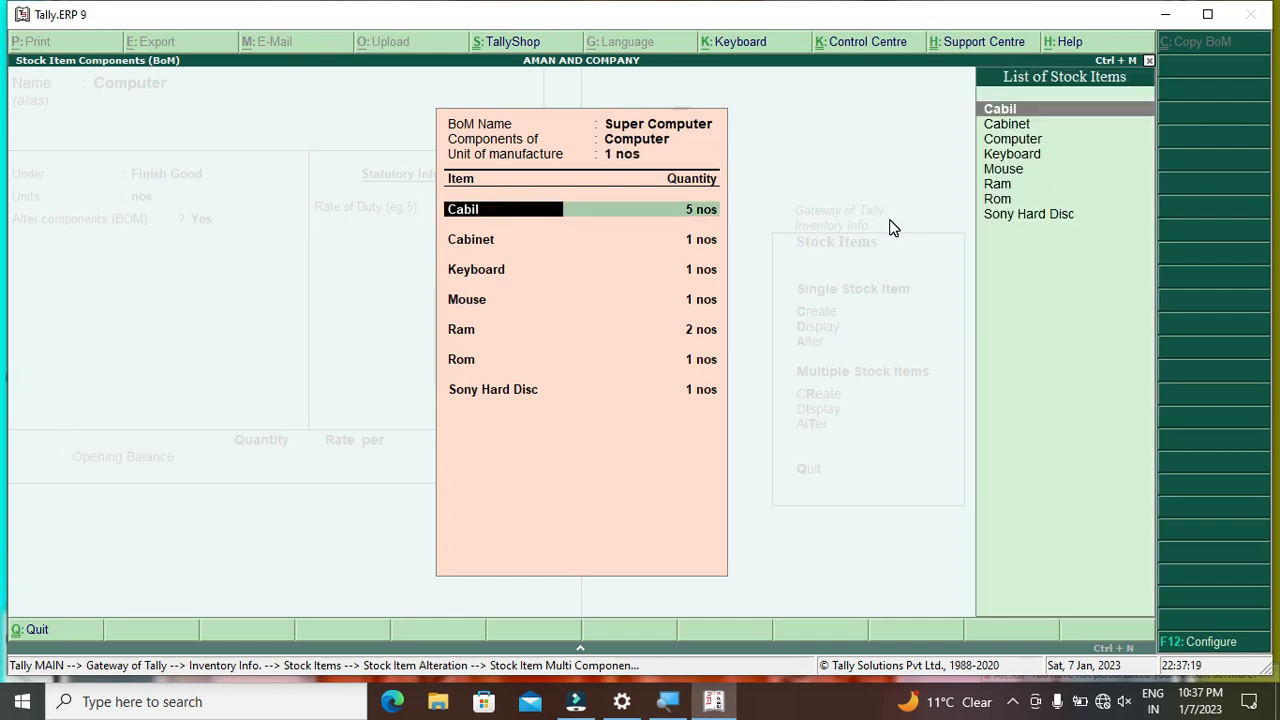
pyautogui.press('Return')
pyautogui.press('Return')
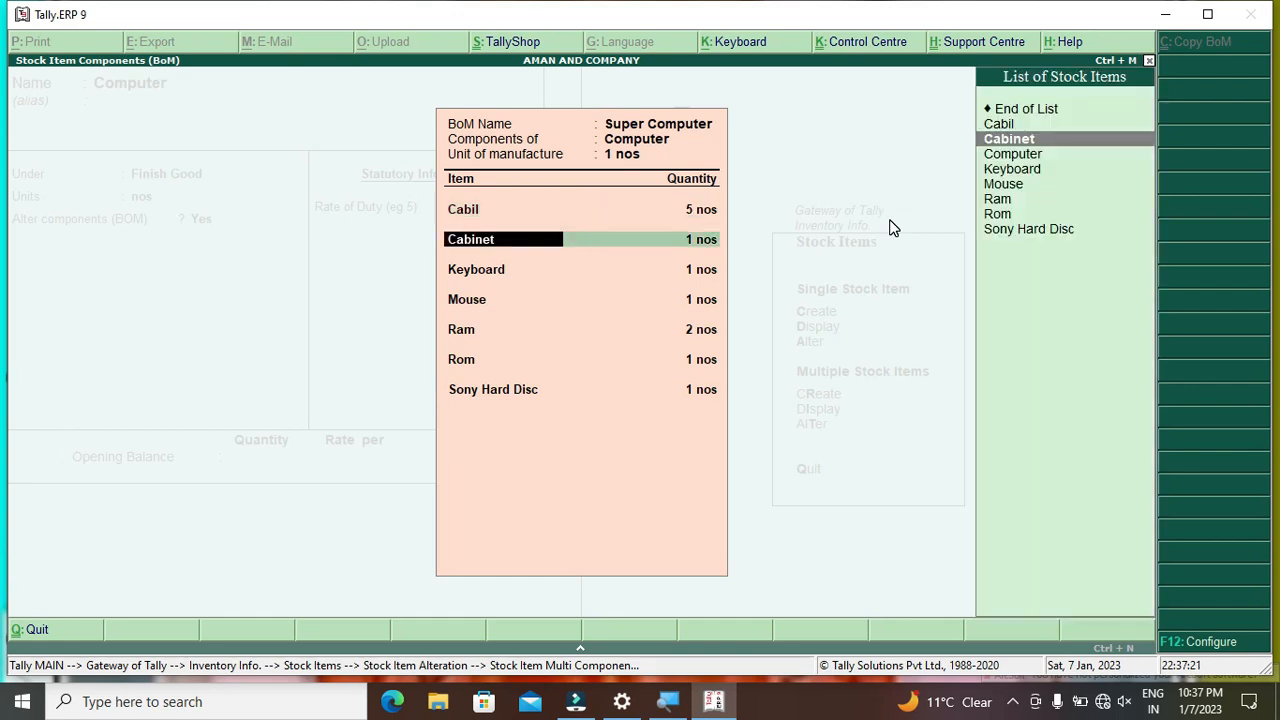
pyautogui.press('Return')
pyautogui.press('Return')
pyautogui.press('Return')
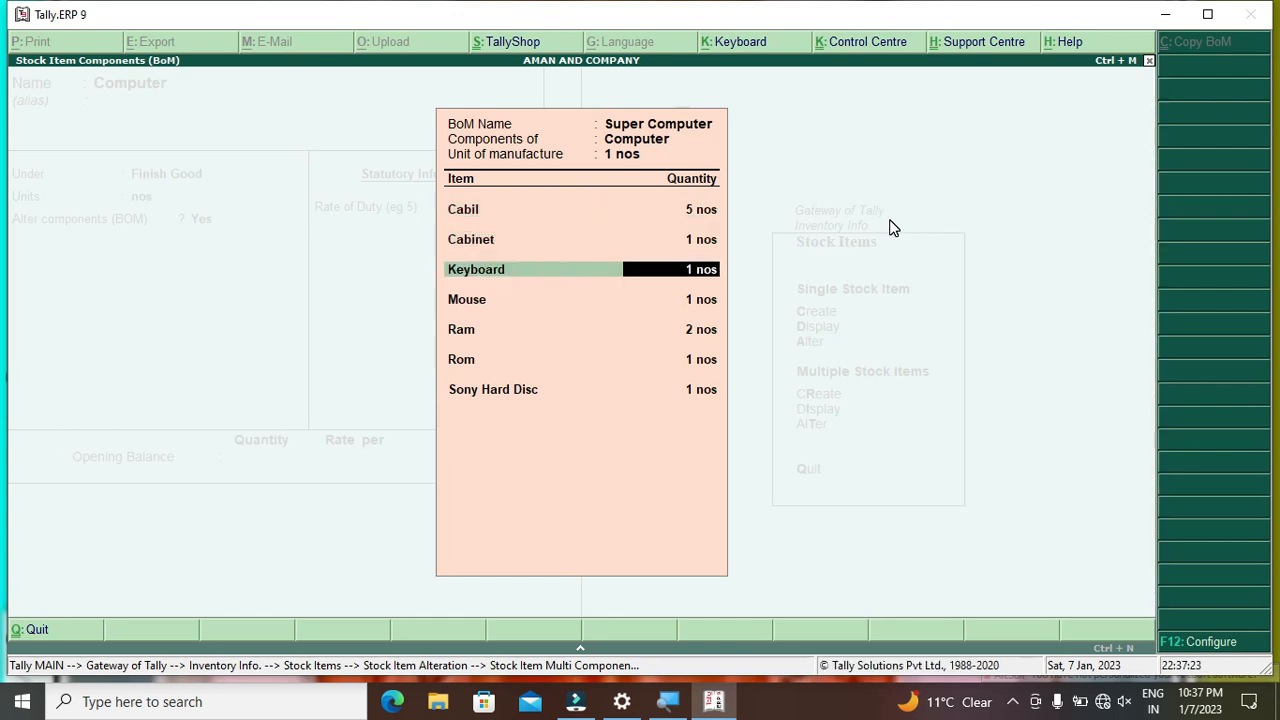
pyautogui.press('Return')
pyautogui.press('Return')
pyautogui.press('Return')
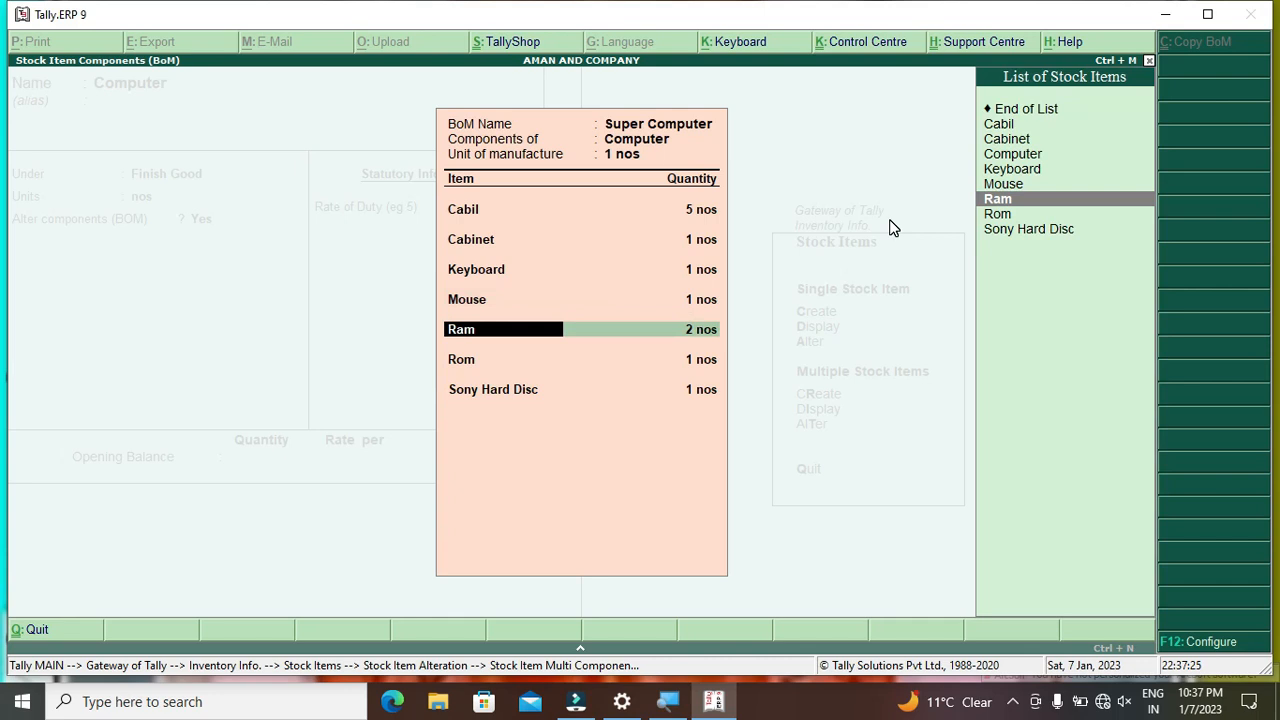
pyautogui.press('Return')
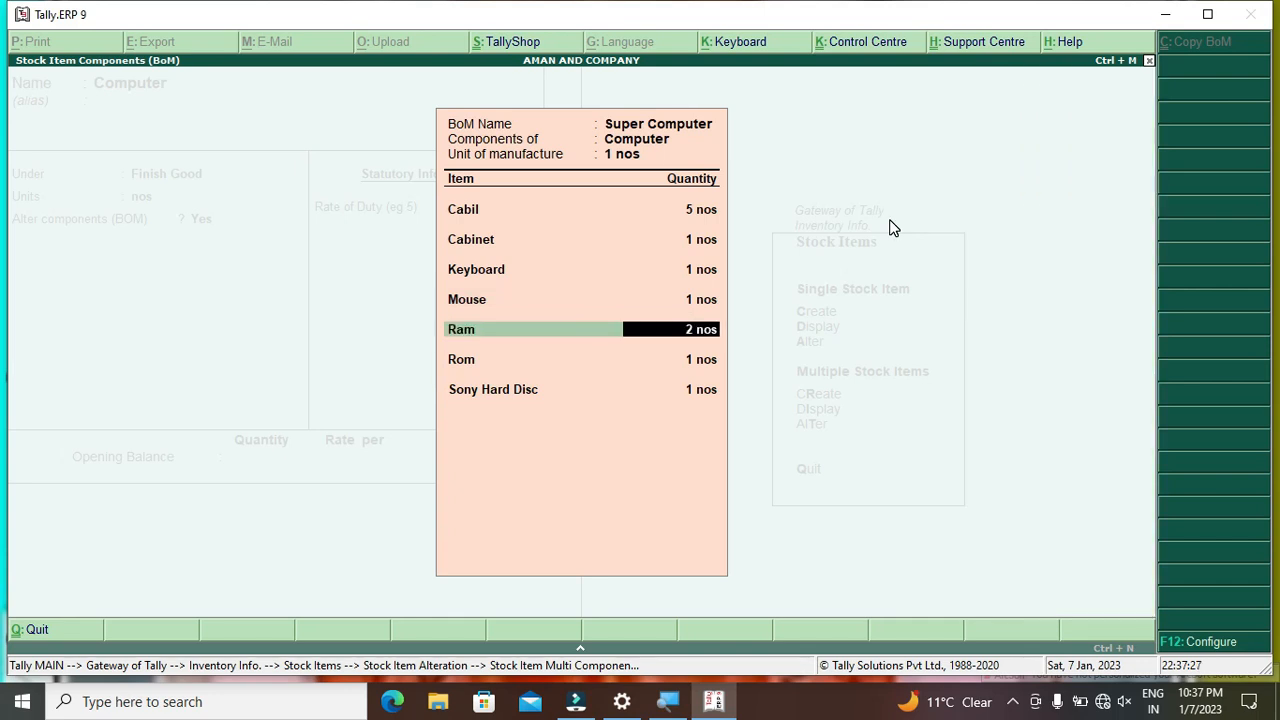
pyautogui.press('Return')
pyautogui.press('Return')
pyautogui.press('Return')
pyautogui.press('Return')
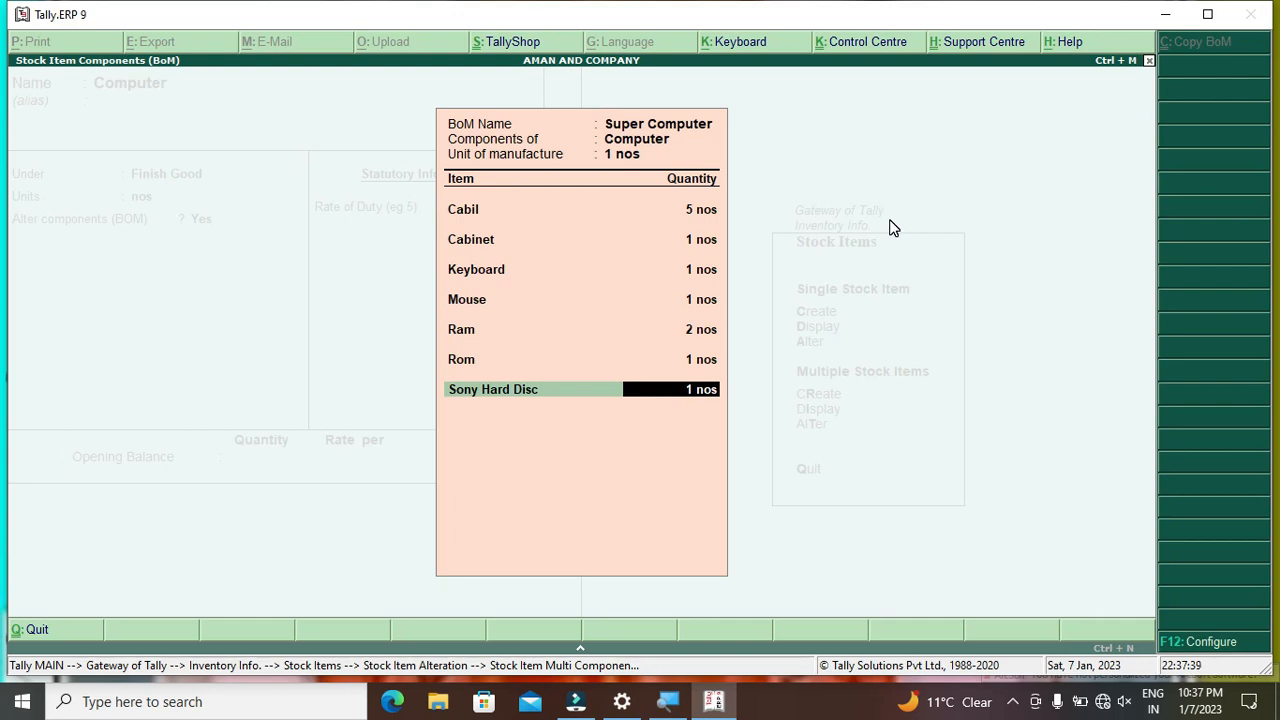
pyautogui.press('Return')
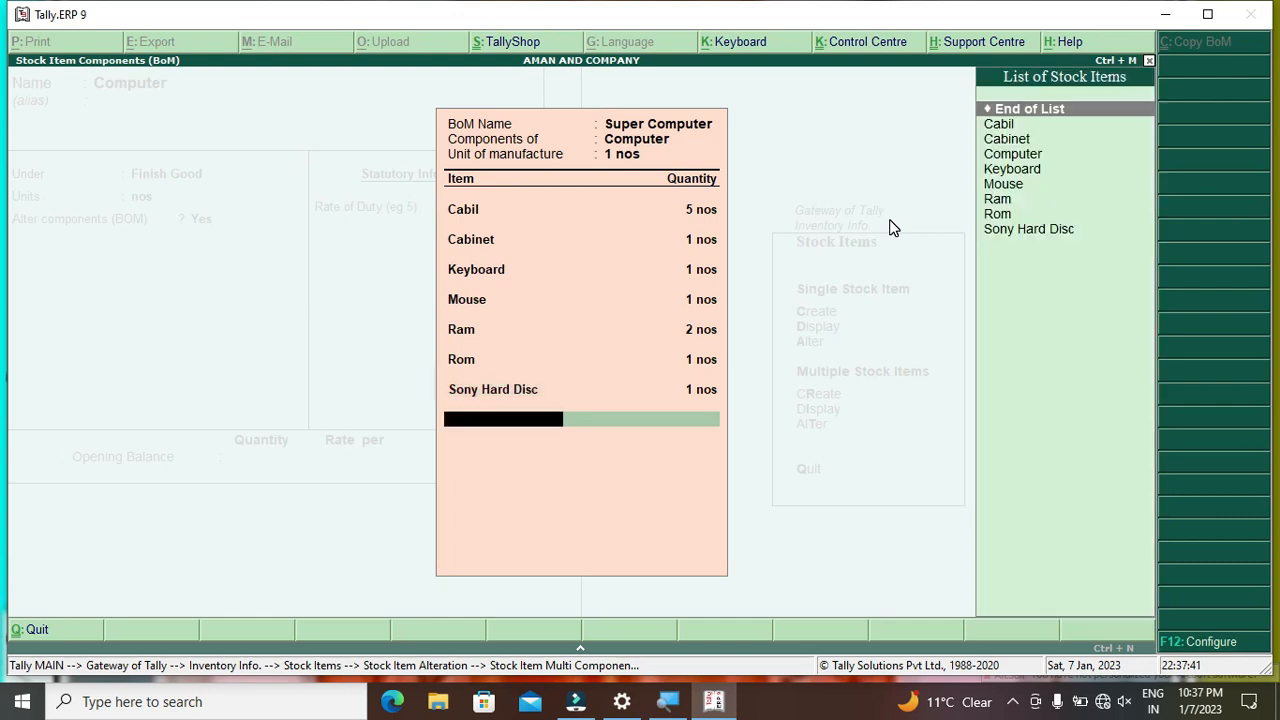
pyautogui.press('Return')
pyautogui.press('Return')
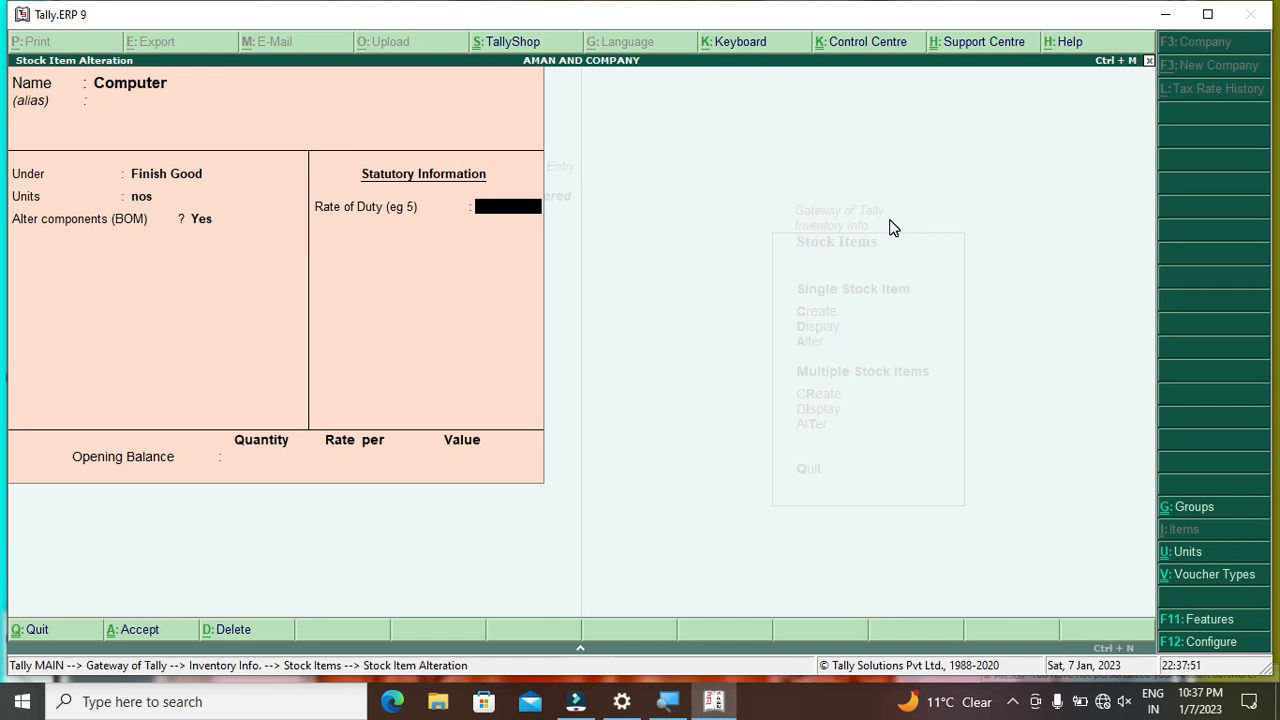
# Check the stock item configuration down to the option that enables component list details (Bill of Materials), and return to the Computer item.
pyautogui.press('F12')
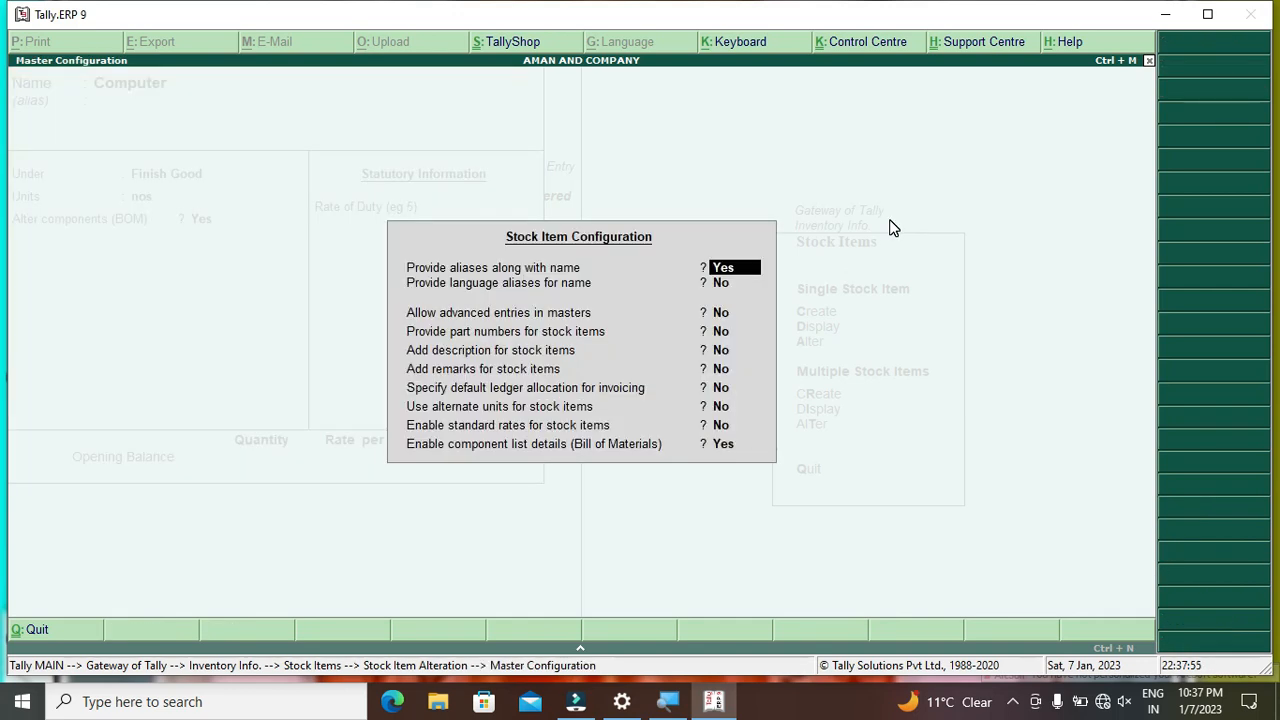
pyautogui.press('Return')
pyautogui.press('Return')
pyautogui.press('Return')
pyautogui.press('Return')
pyautogui.press('Return')
pyautogui.press('Return')
pyautogui.press('Return')
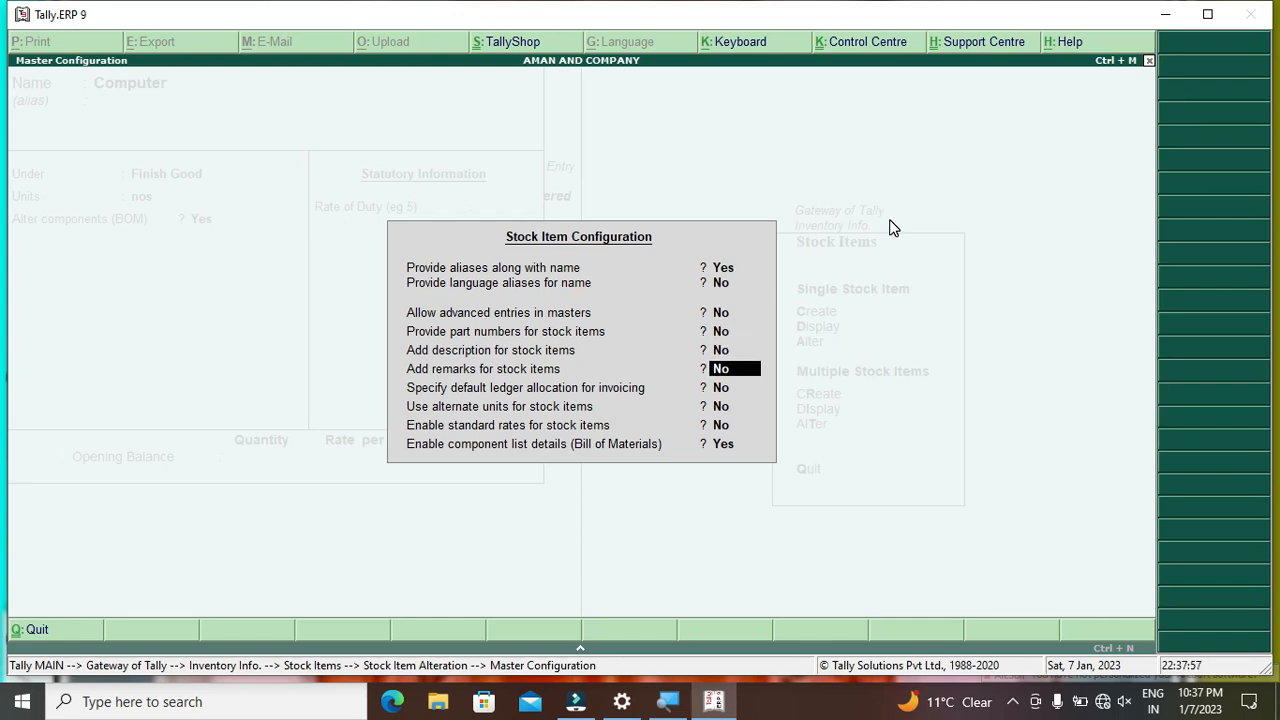
pyautogui.press('Return')
pyautogui.press('Return')
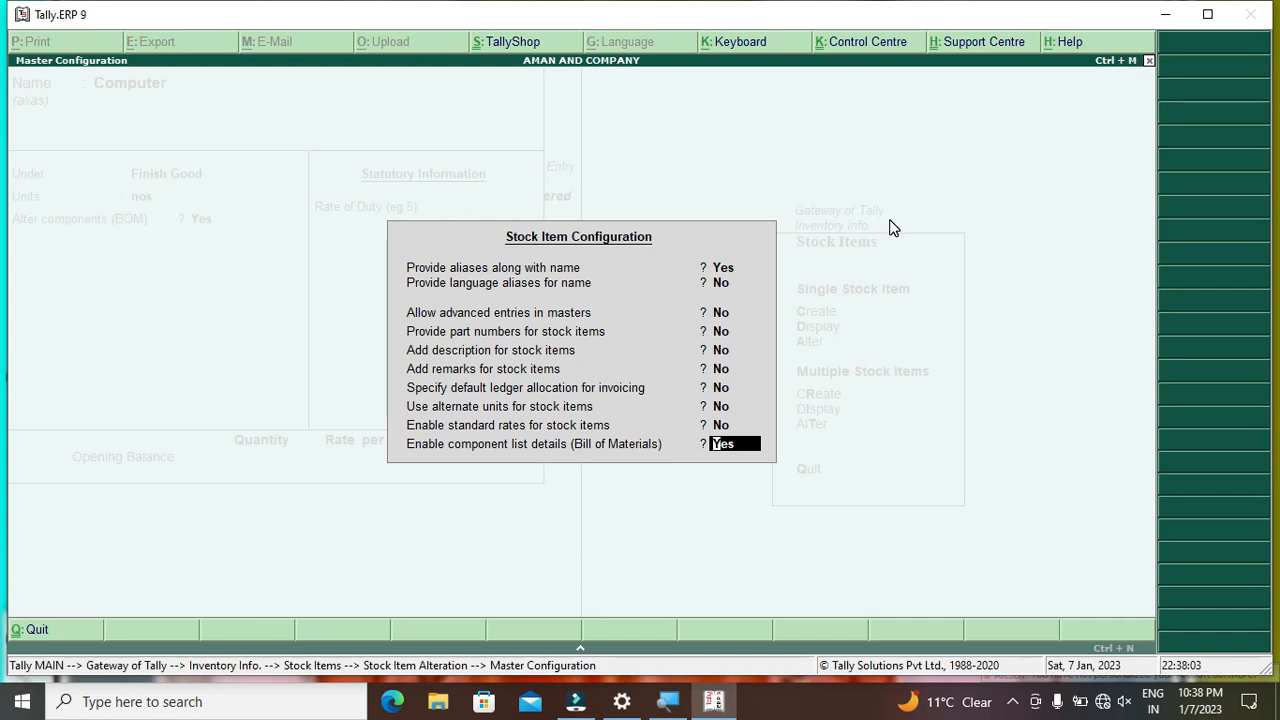
pyautogui.press('Return')
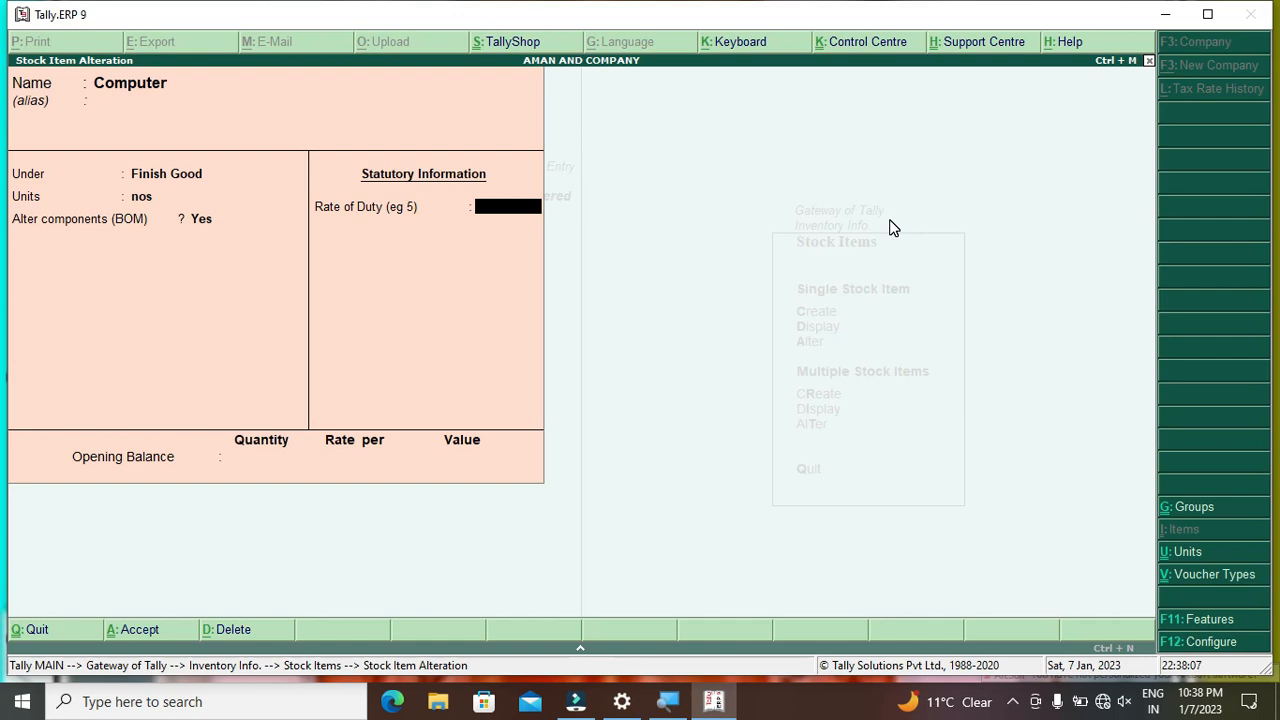
# Save the Computer stock item and go back to the Gateway of Tally.
pyautogui.press('Return')
pyautogui.press('Return')
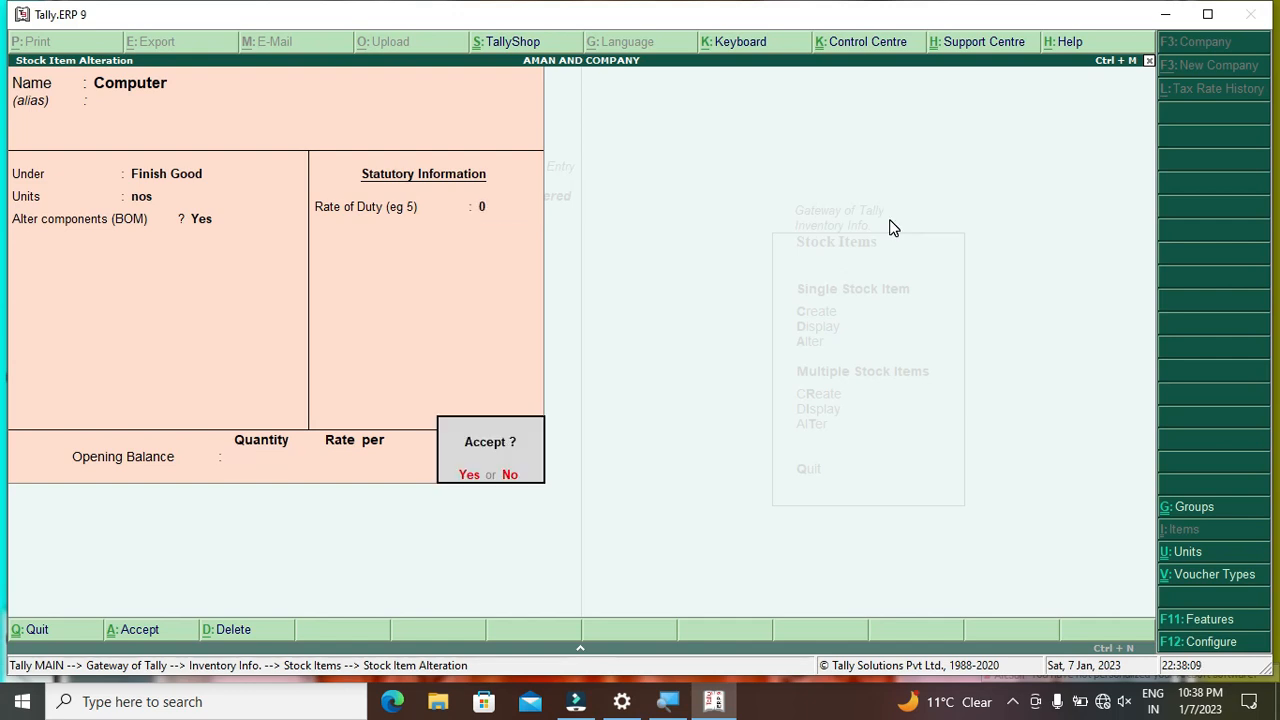
pyautogui.press('Return')
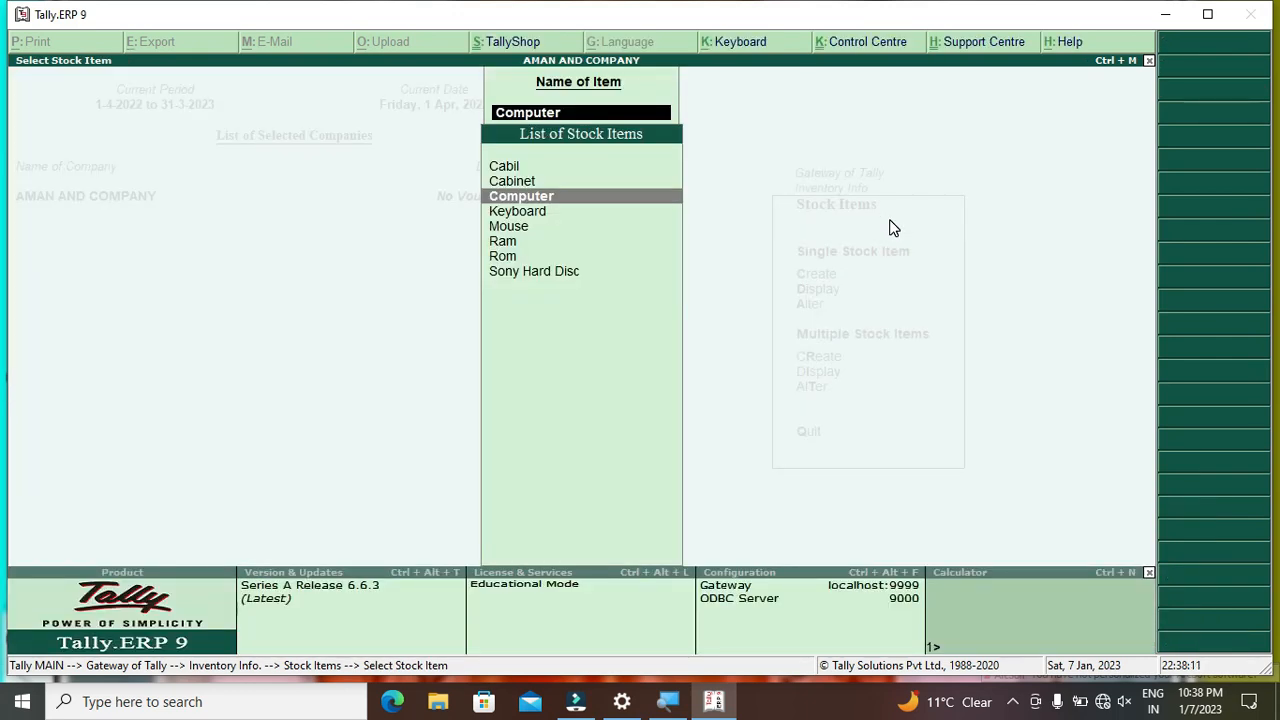
pyautogui.press('Escape')
pyautogui.press('Escape')
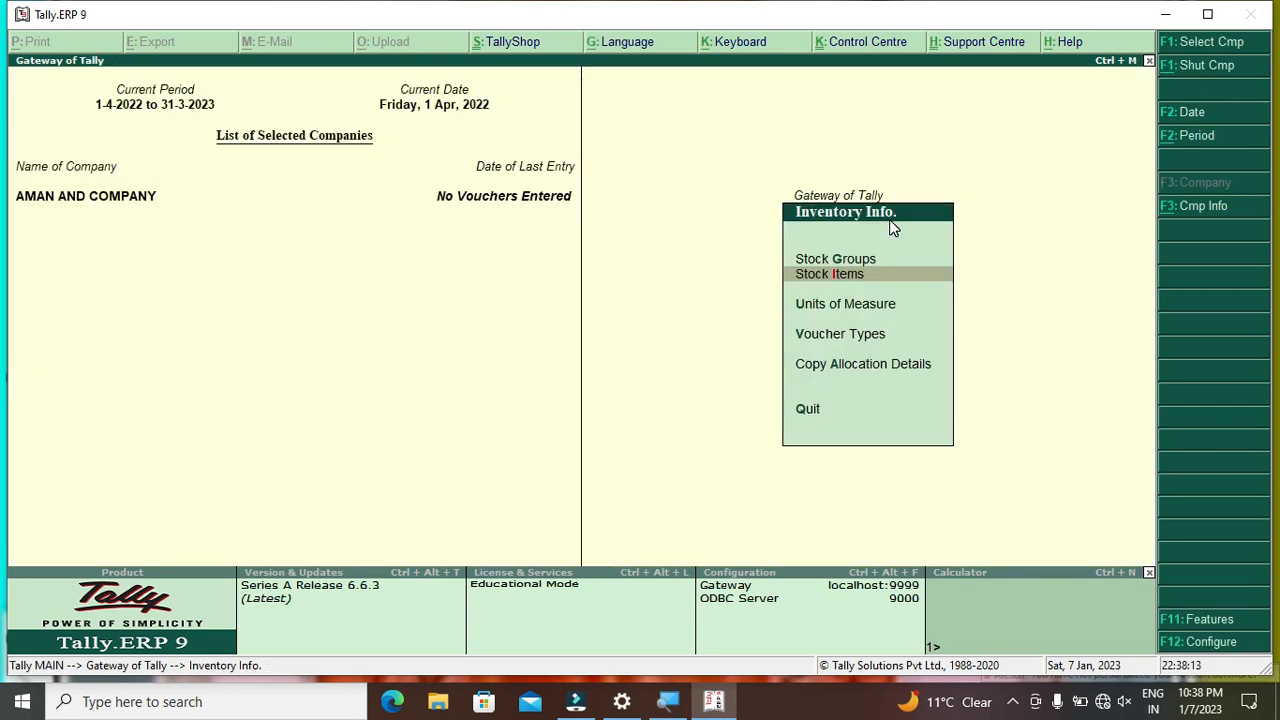
pyautogui.press('Escape')
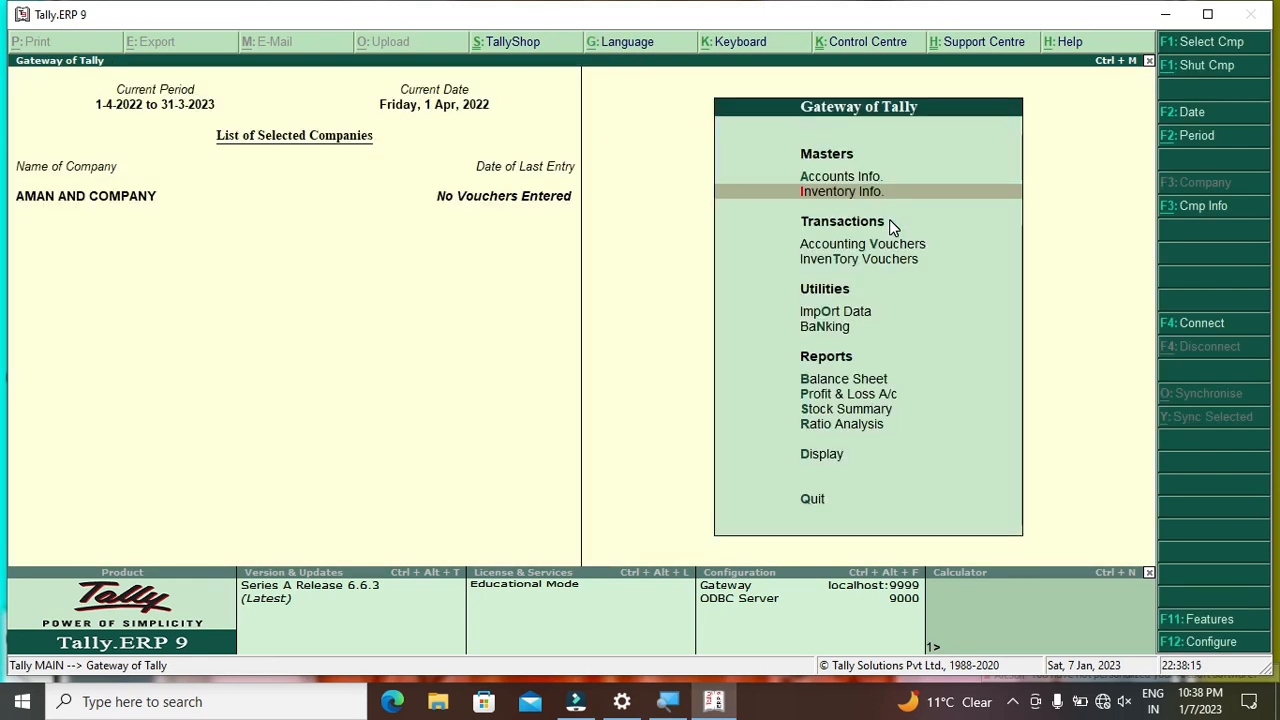
# Start a purchase voucher for Ram and Company with the Purchase ledger and Cabil as first item, leaving the receipt details blank.
pyautogui.press('Down')
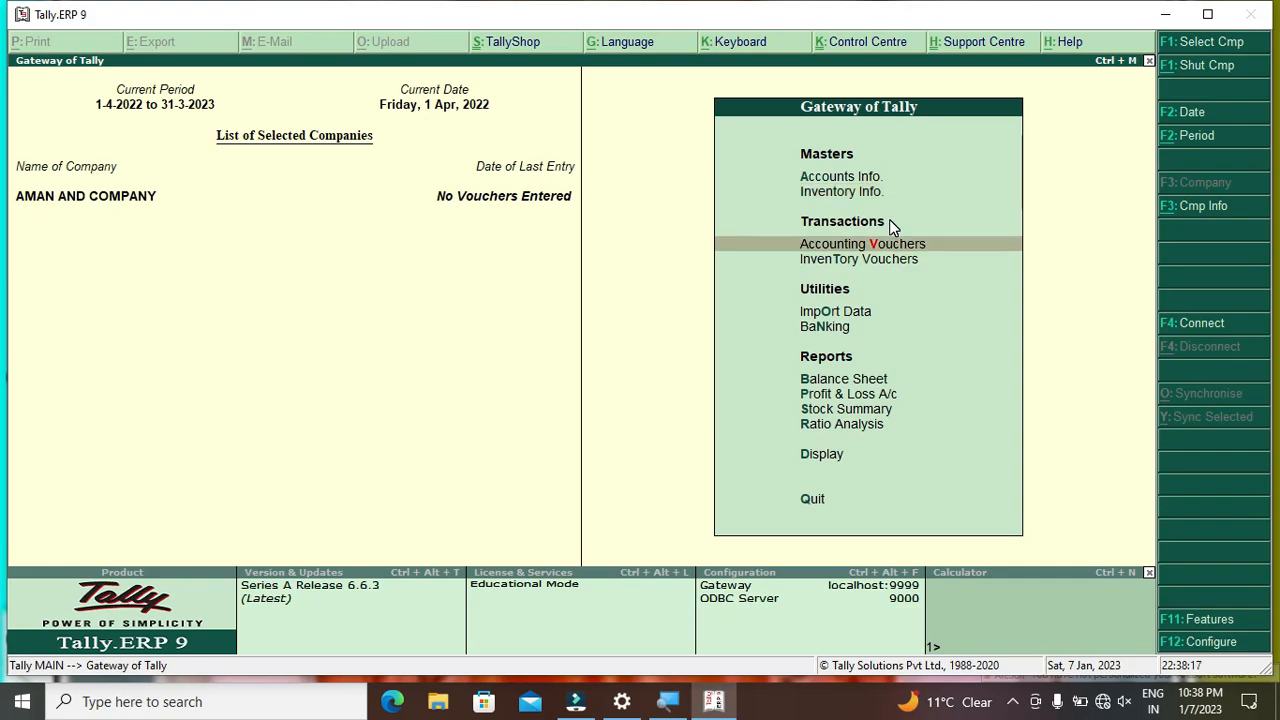
pyautogui.press('Return')
pyautogui.press('Return')
pyautogui.press('Return')
pyautogui.press('Return')
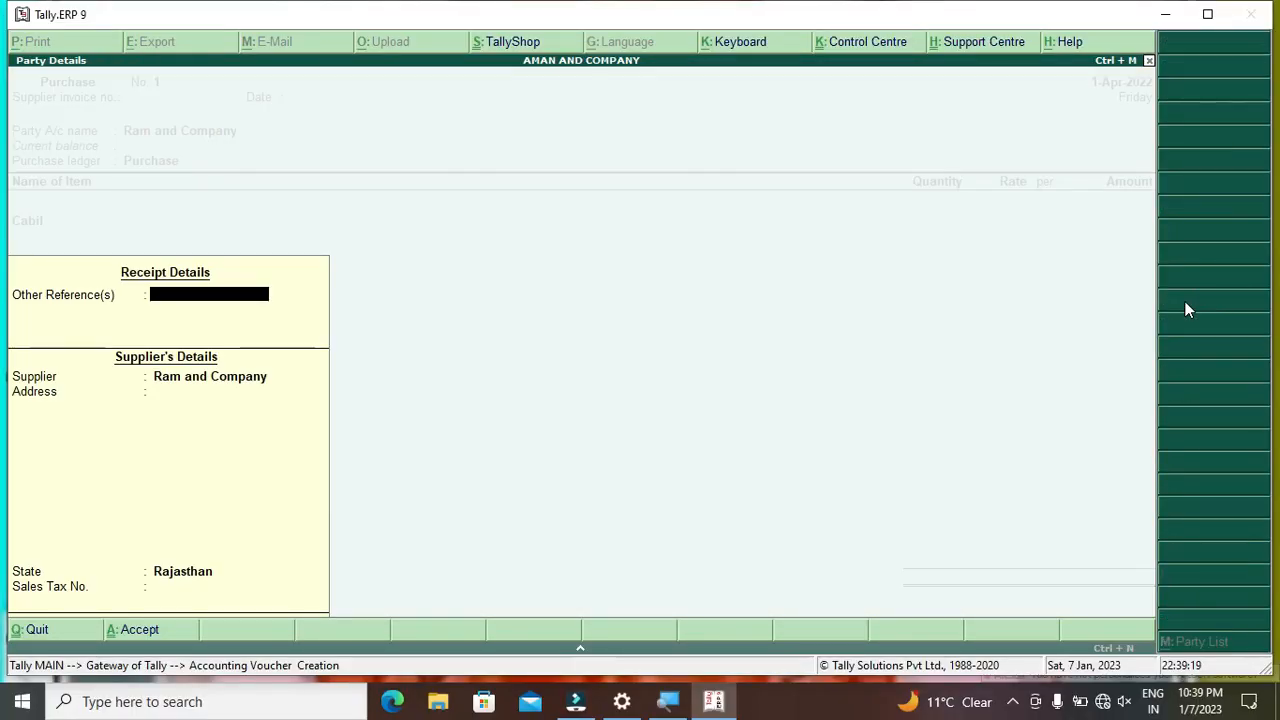
pyautogui.press('Return')
pyautogui.press('Return')
pyautogui.press('Return')
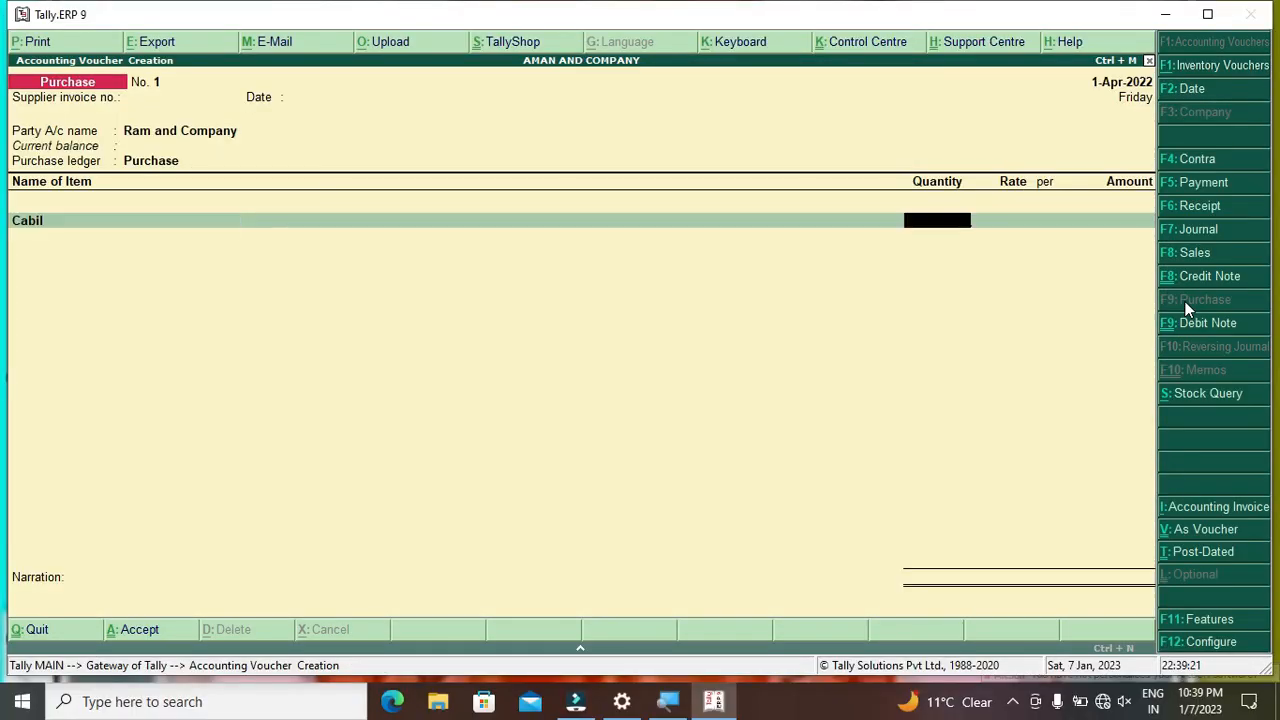
# Enter a quantity of 100 nos at a rate of 50 for Cabil.
pyautogui.write('100')
pyautogui.press('Return')
pyautogui.write('50')
pyautogui.press('Return')
pyautogui.press('Return')
pyautogui.press('Return')
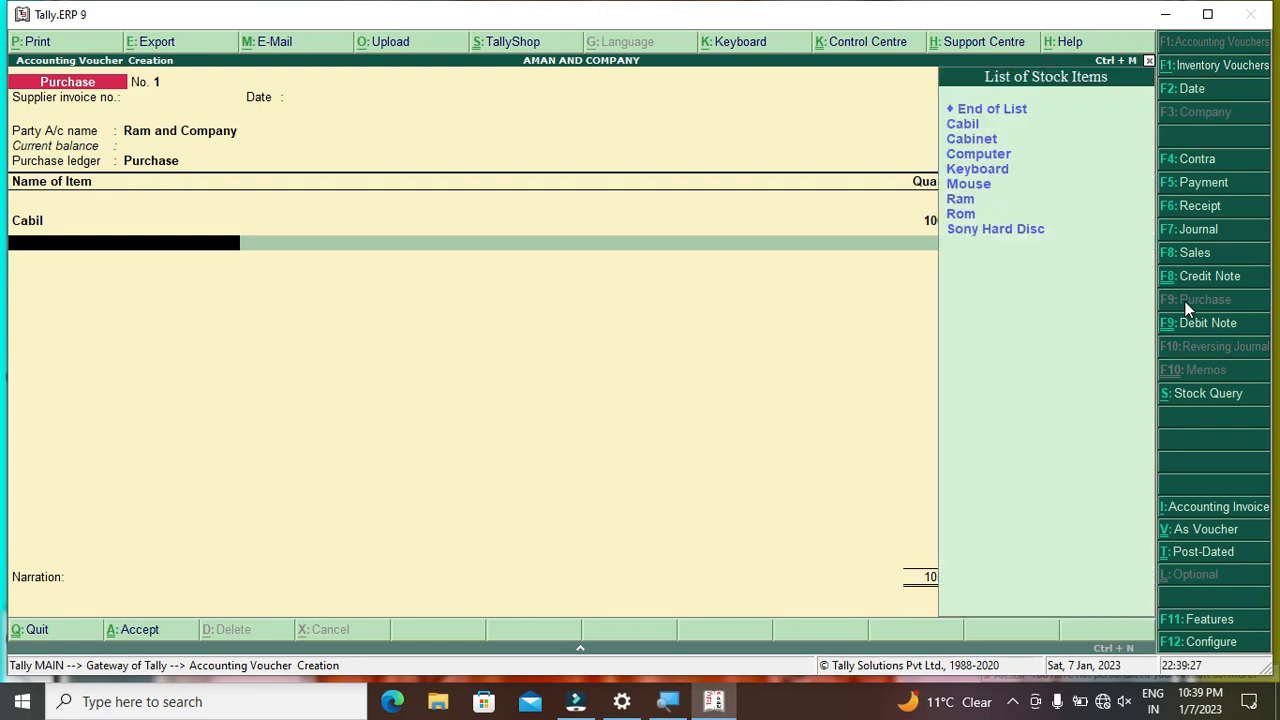
# Add Cabinet to the purchase voucher with a quantity of 50 nos at a rate of 1,500.
pyautogui.press('Down')
pyautogui.press('Down')
pyautogui.press('Return')
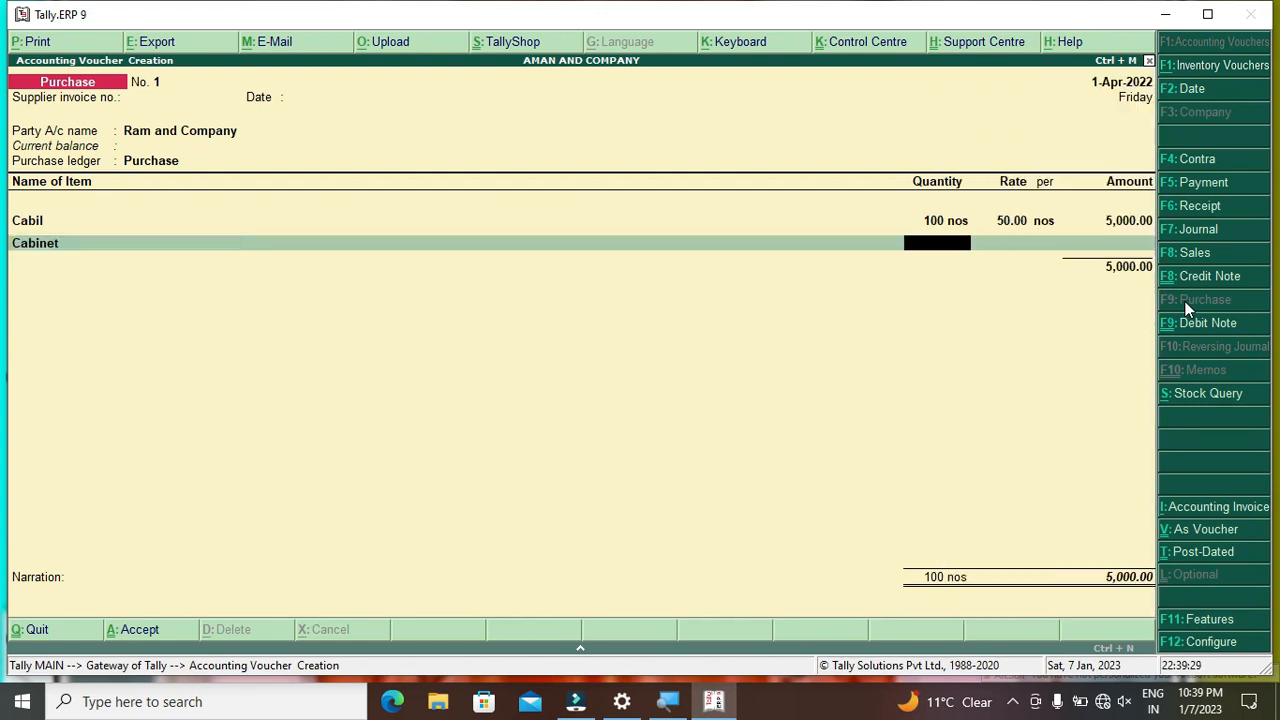
pyautogui.write('50')
pyautogui.press('Return')
pyautogui.write('1,500')
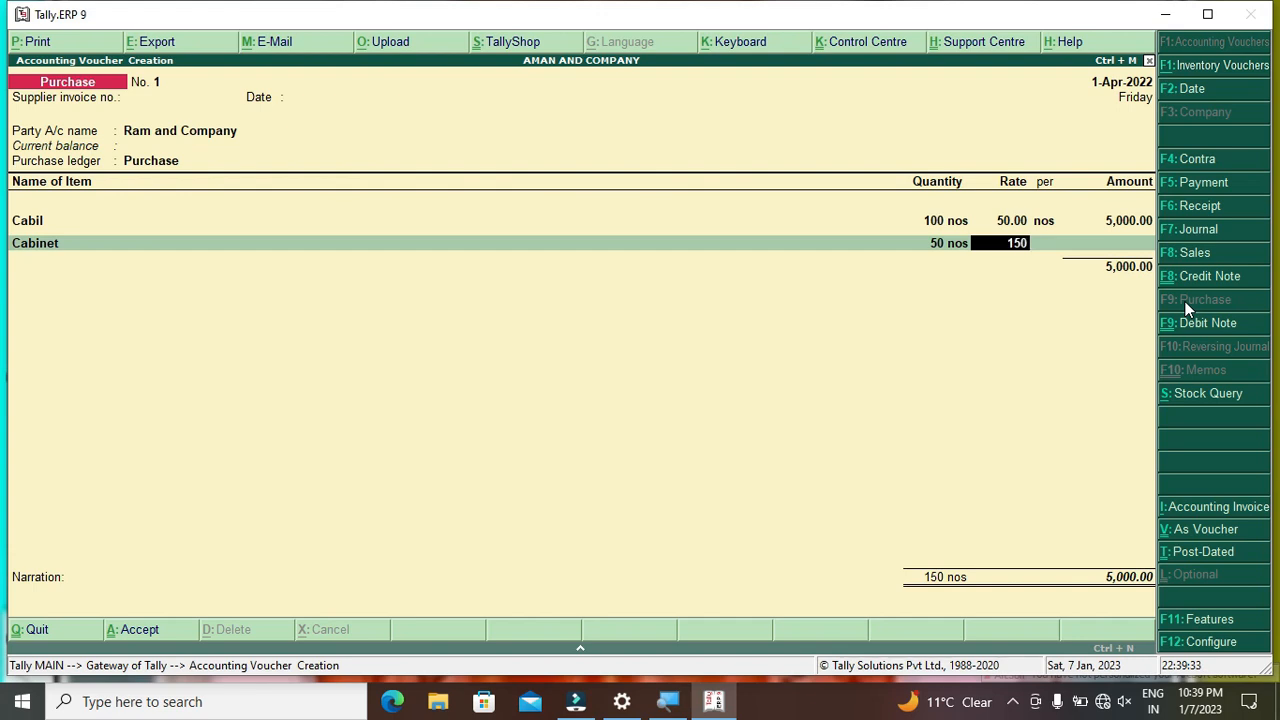
pyautogui.press('Return')
pyautogui.press('Return')
pyautogui.press('Return')
# Add Keyboard to the purchase voucher with a quantity of 50 nos at a rate of 250.
pyautogui.press('Down')
pyautogui.press('Down')
pyautogui.press('Down')
pyautogui.press('Down')
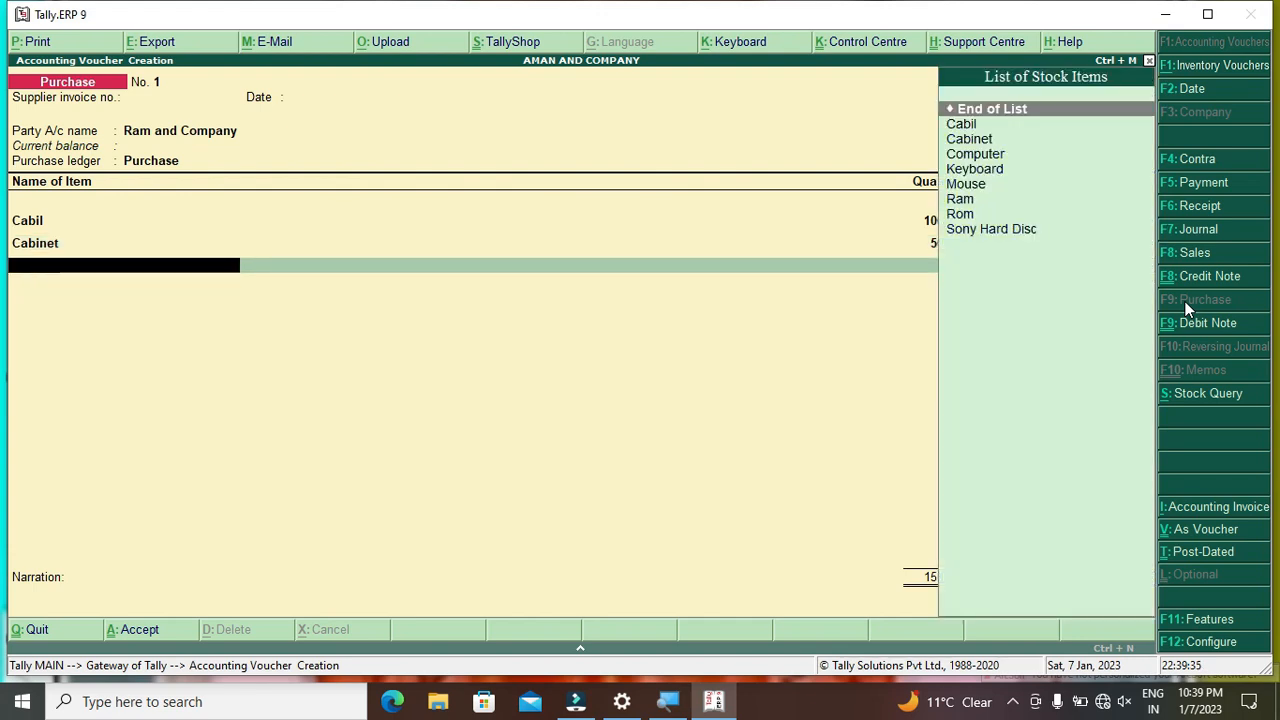
pyautogui.press('Return')
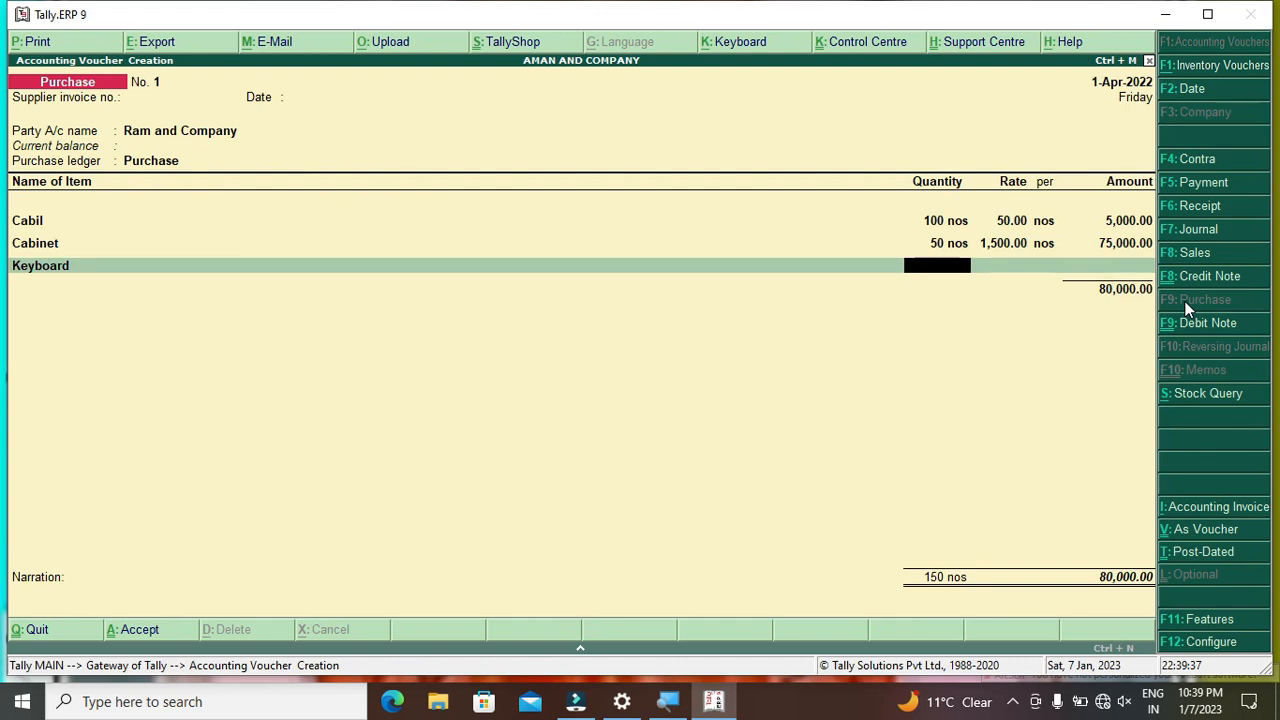
pyautogui.write('50')
pyautogui.press('Return')
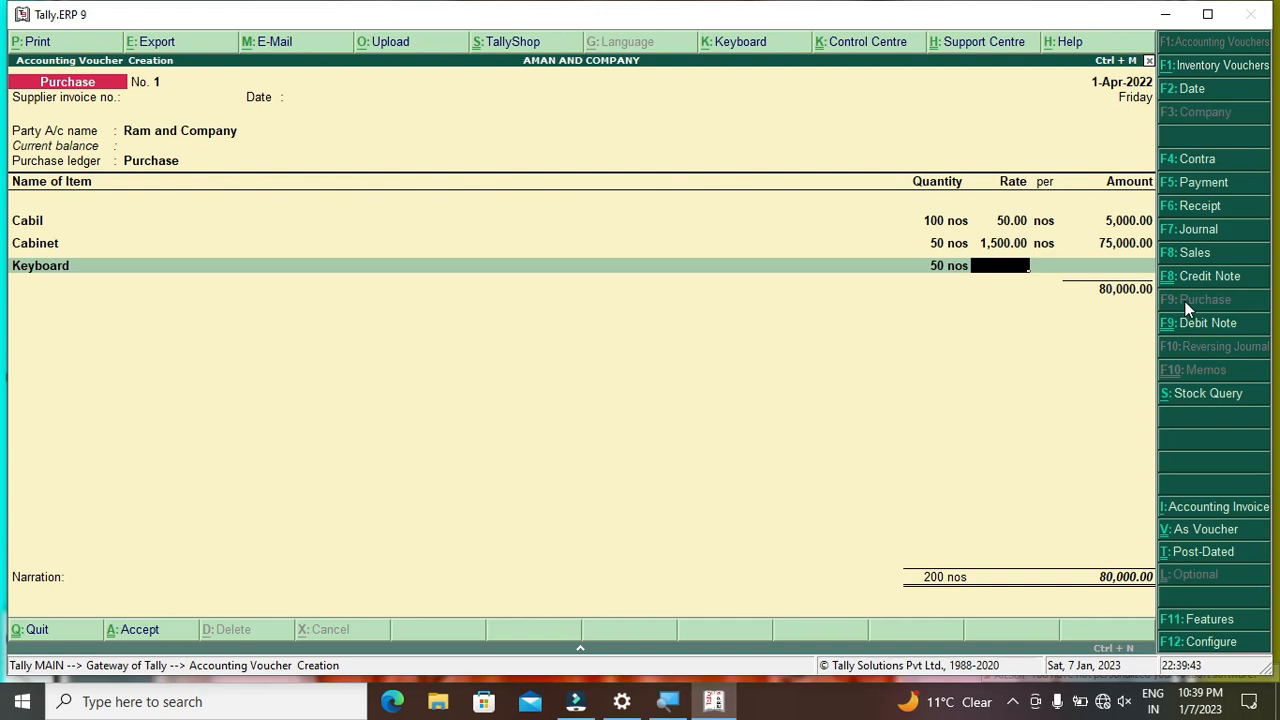
pyautogui.write('250')
pyautogui.press('Return')
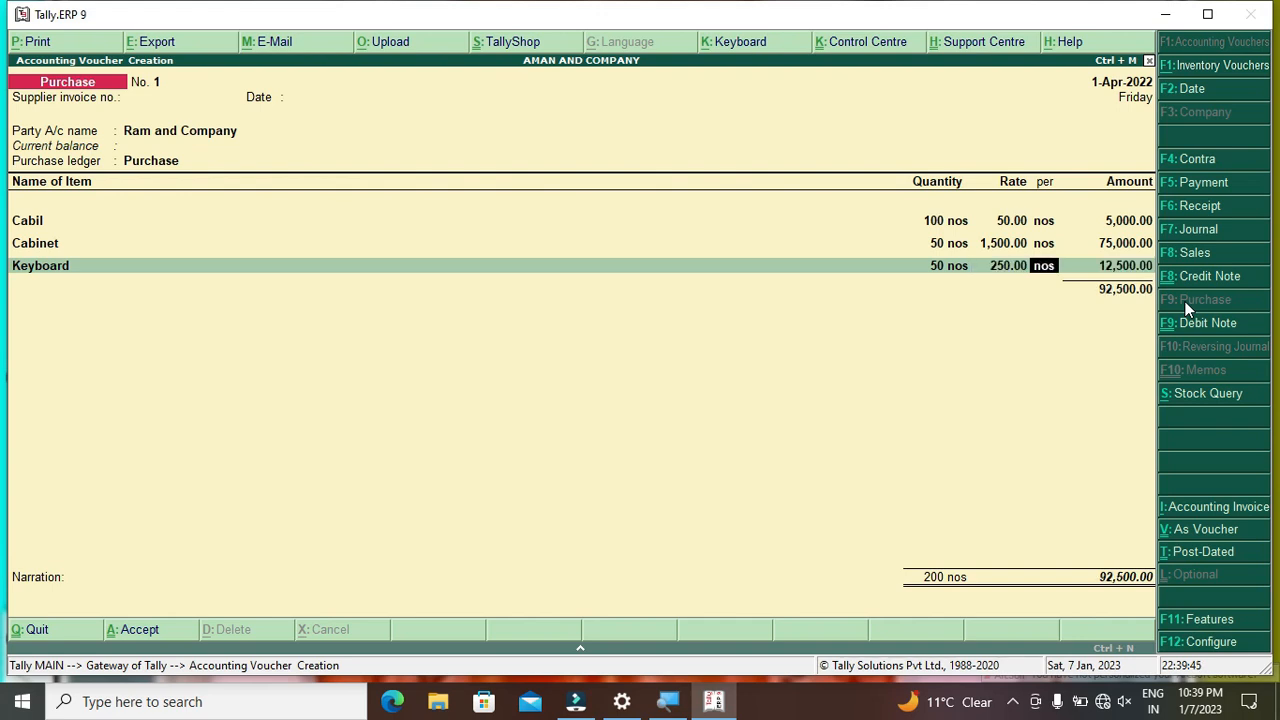
pyautogui.press('Return')
# Add Mouse to the purchase voucher with a quantity of 50 nos at a rate of 150.
pyautogui.press('Down')
pyautogui.press('Down')
pyautogui.press('Down')
pyautogui.press('Down')
pyautogui.press('Down')
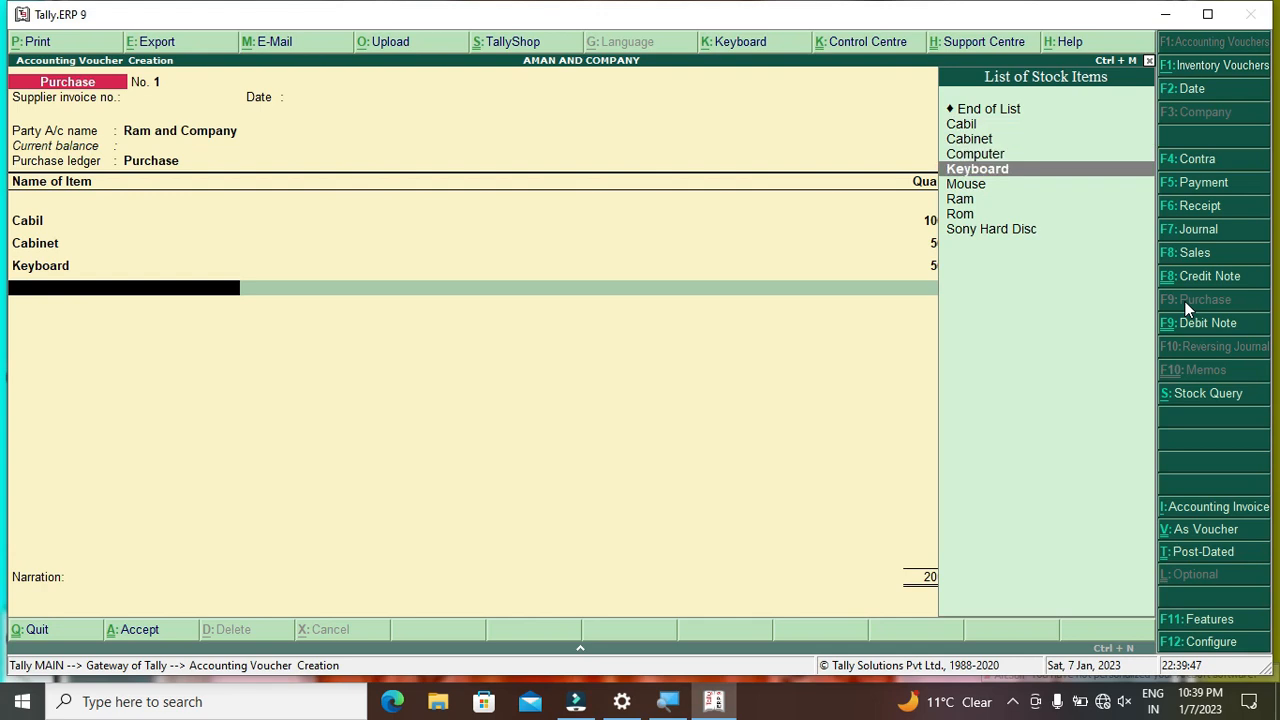
pyautogui.press('Return')
pyautogui.write('50')
pyautogui.press('Return')
pyautogui.write('150')
pyautogui.press('Return')
pyautogui.press('Return')
pyautogui.press('Return')
# Add Ram to the purchase voucher with a quantity of 100 nos at a rate of 300.
pyautogui.press('Down')
pyautogui.press('Down')
pyautogui.press('Down')
pyautogui.press('Down')
pyautogui.press('Down')
pyautogui.press('Down')
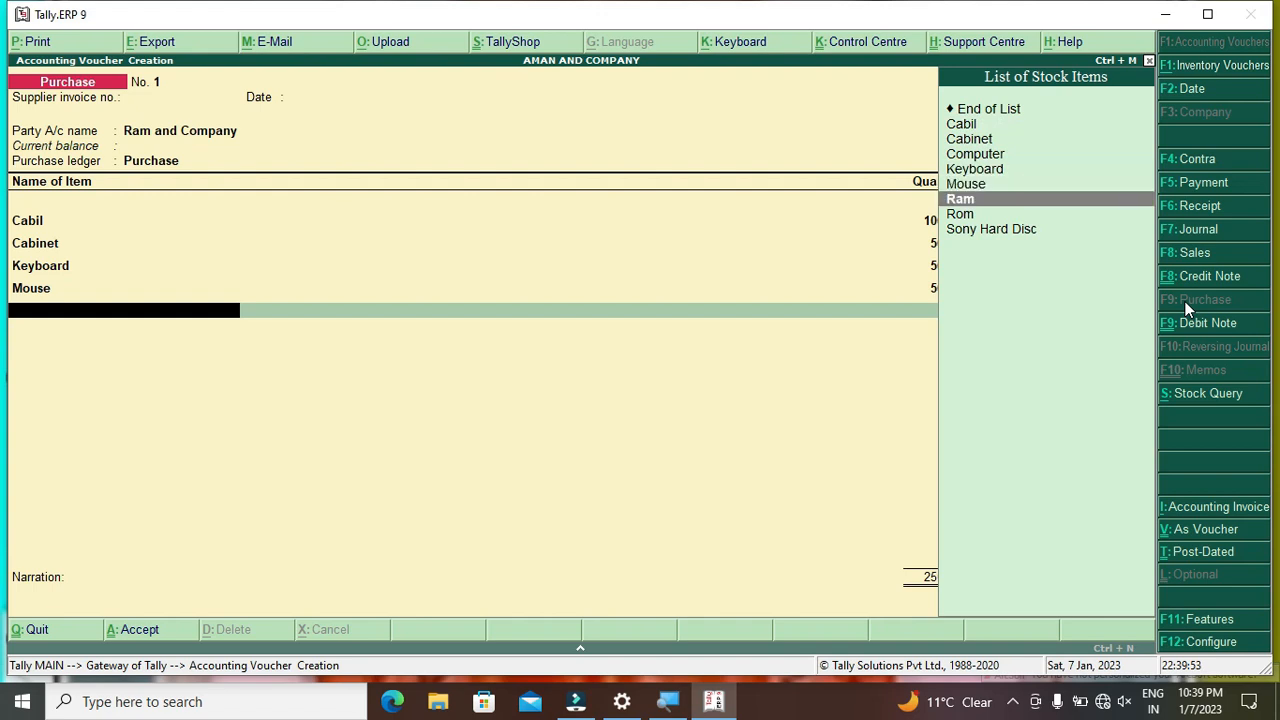
pyautogui.press('Return')
pyautogui.write('50')
pyautogui.press('Return')
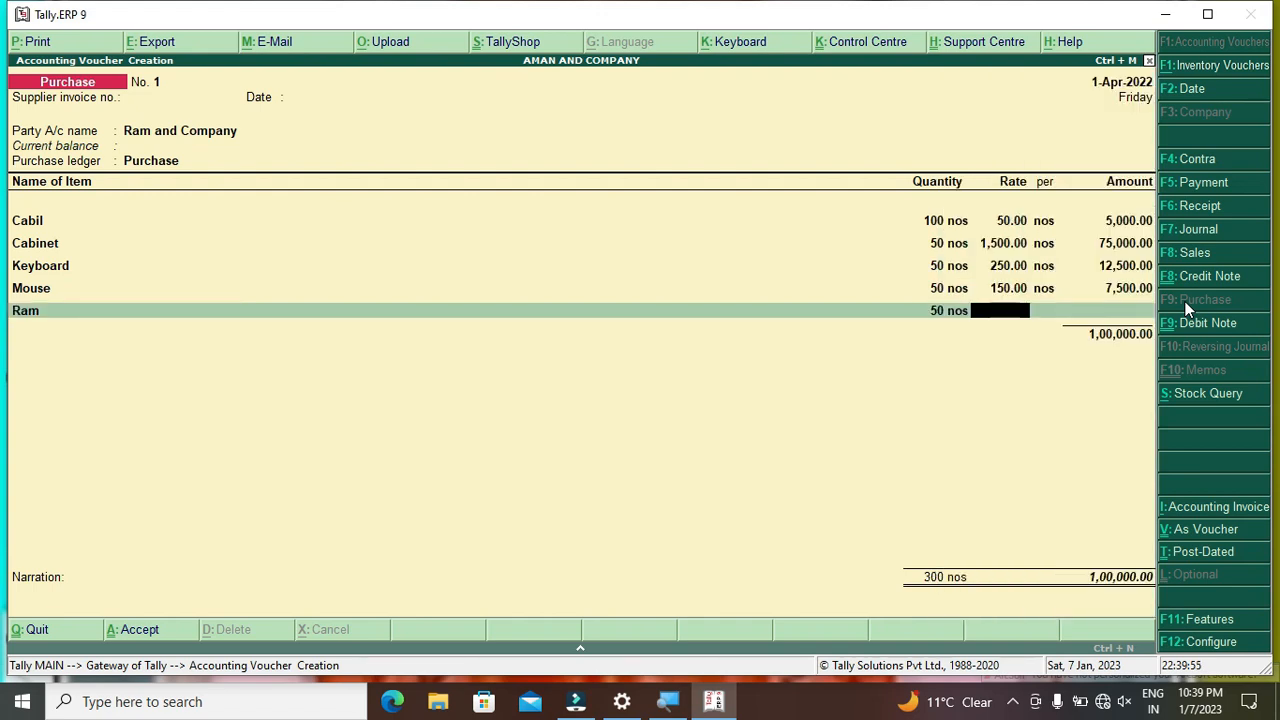
pyautogui.press('BackSpace')
pyautogui.write('100')
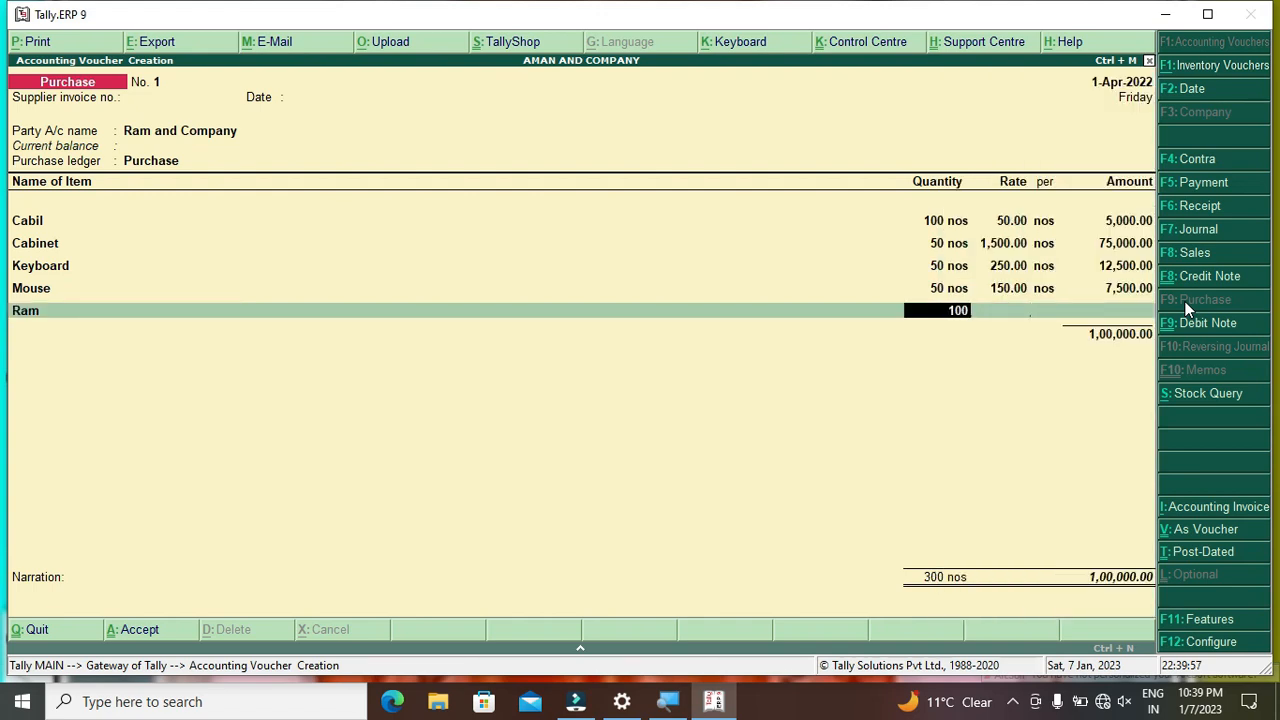
pyautogui.press('Return')
pyautogui.write('300')
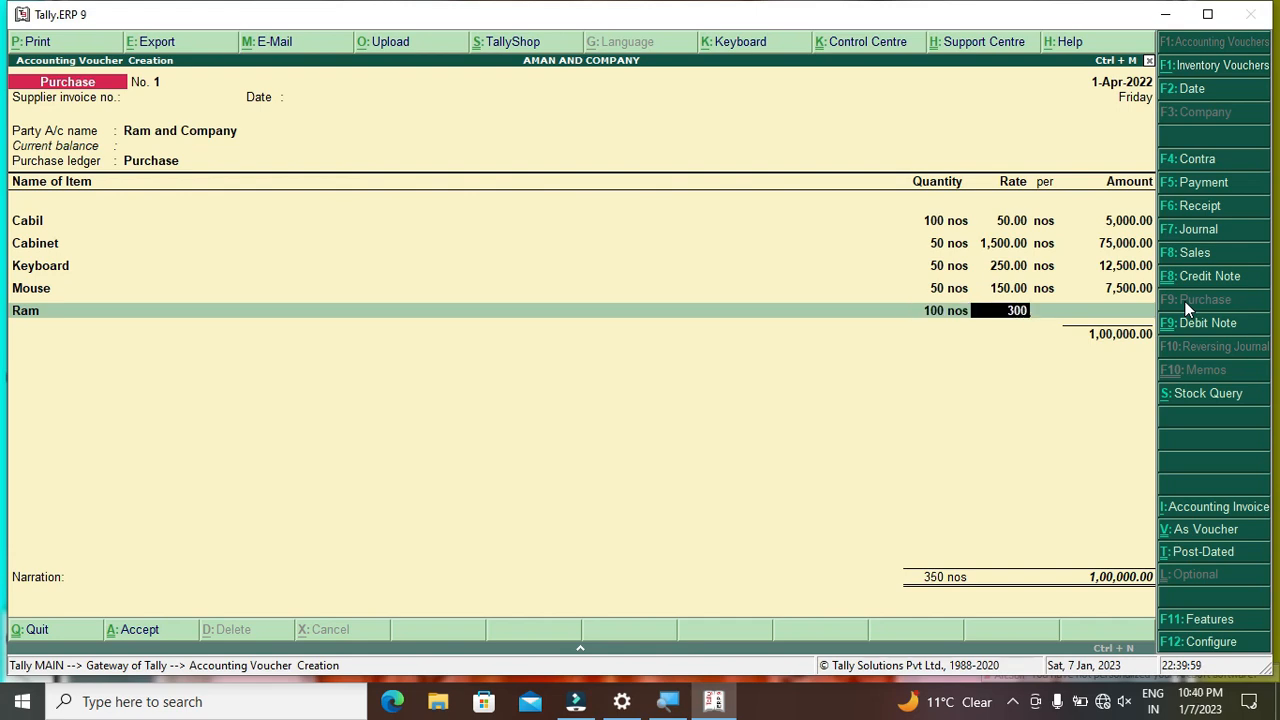
pyautogui.press('Return')
pyautogui.press('Return')
# Add Rom to the purchase voucher with a quantity of 50 nos at a rate of 1,500.
pyautogui.press('Down')
pyautogui.press('Down')
pyautogui.press('Down')
pyautogui.press('Down')
pyautogui.press('Down')
pyautogui.press('Down')
pyautogui.press('Down')
pyautogui.press('Down')
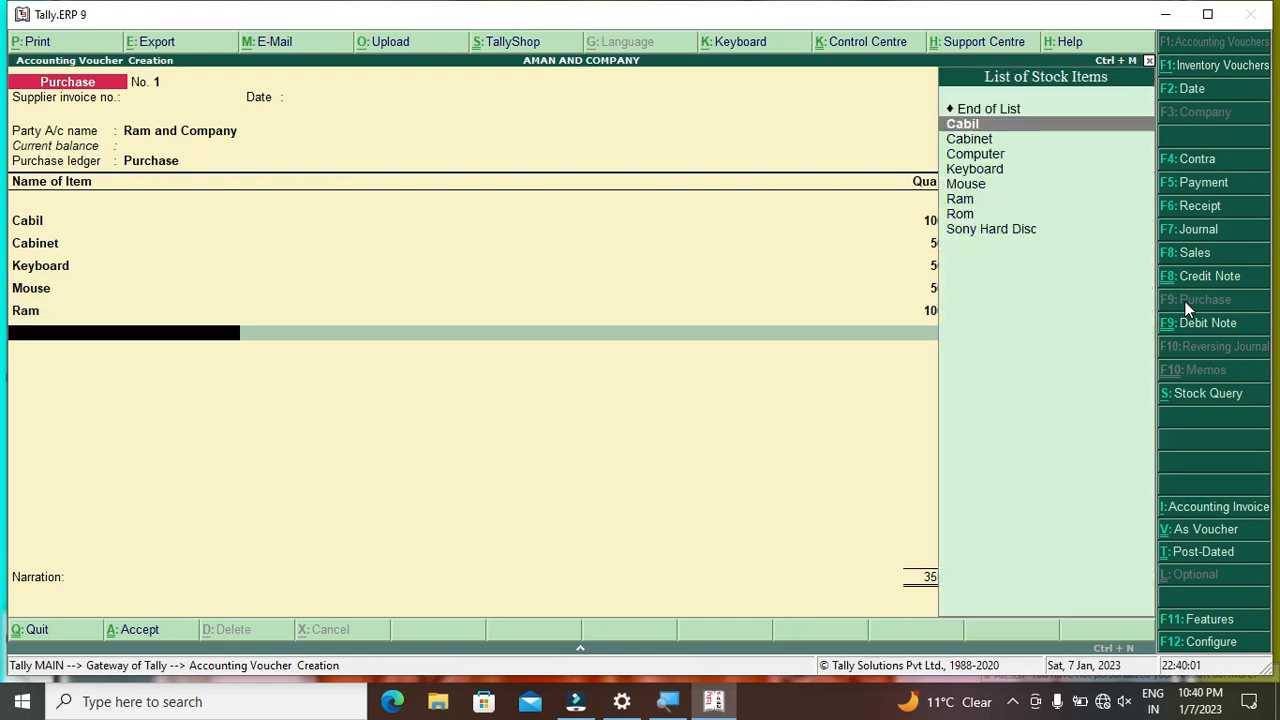
pyautogui.press('Return')
pyautogui.write('50')
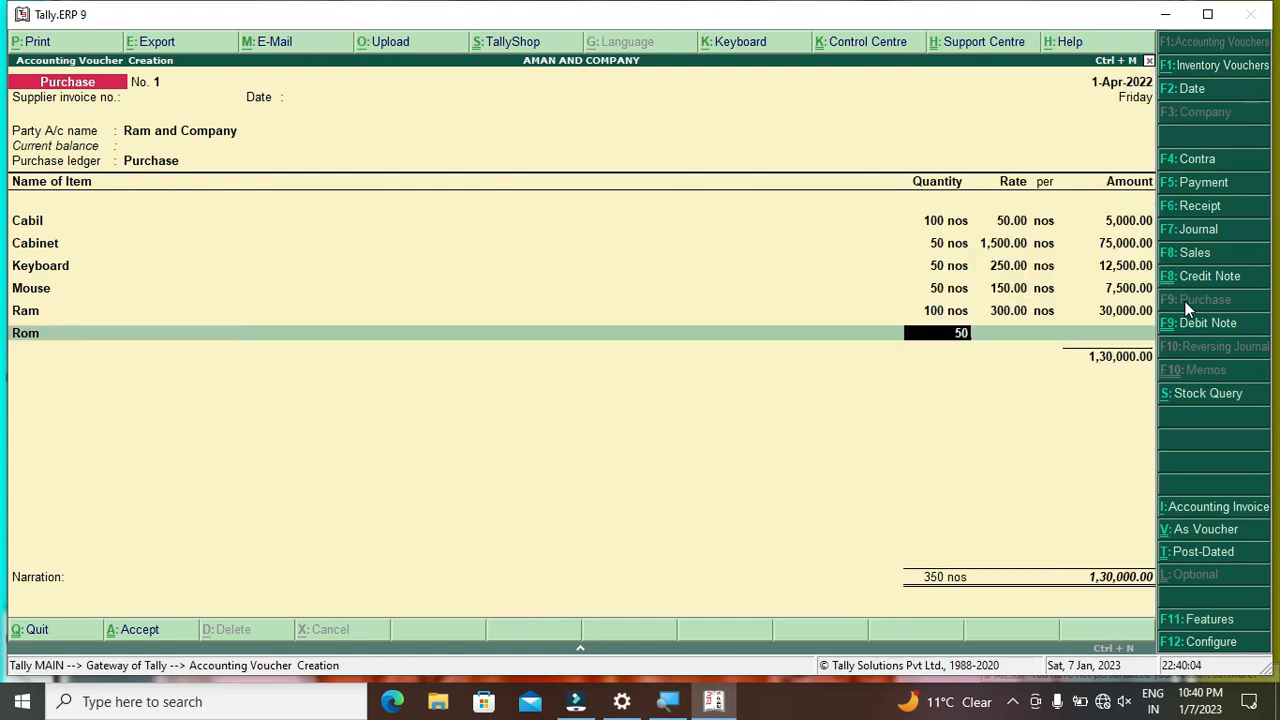
pyautogui.press('Return')
pyautogui.press('BackSpace')
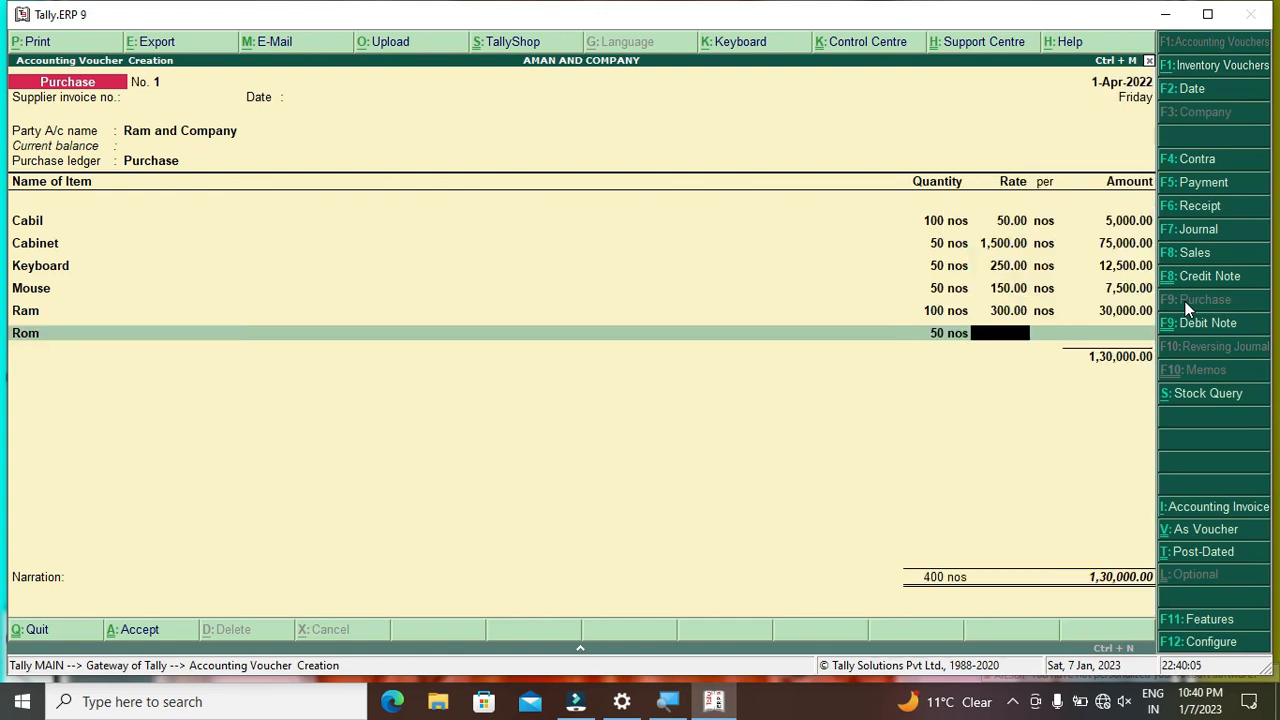
pyautogui.write('1500')
pyautogui.press('Return')
pyautogui.press('Return')
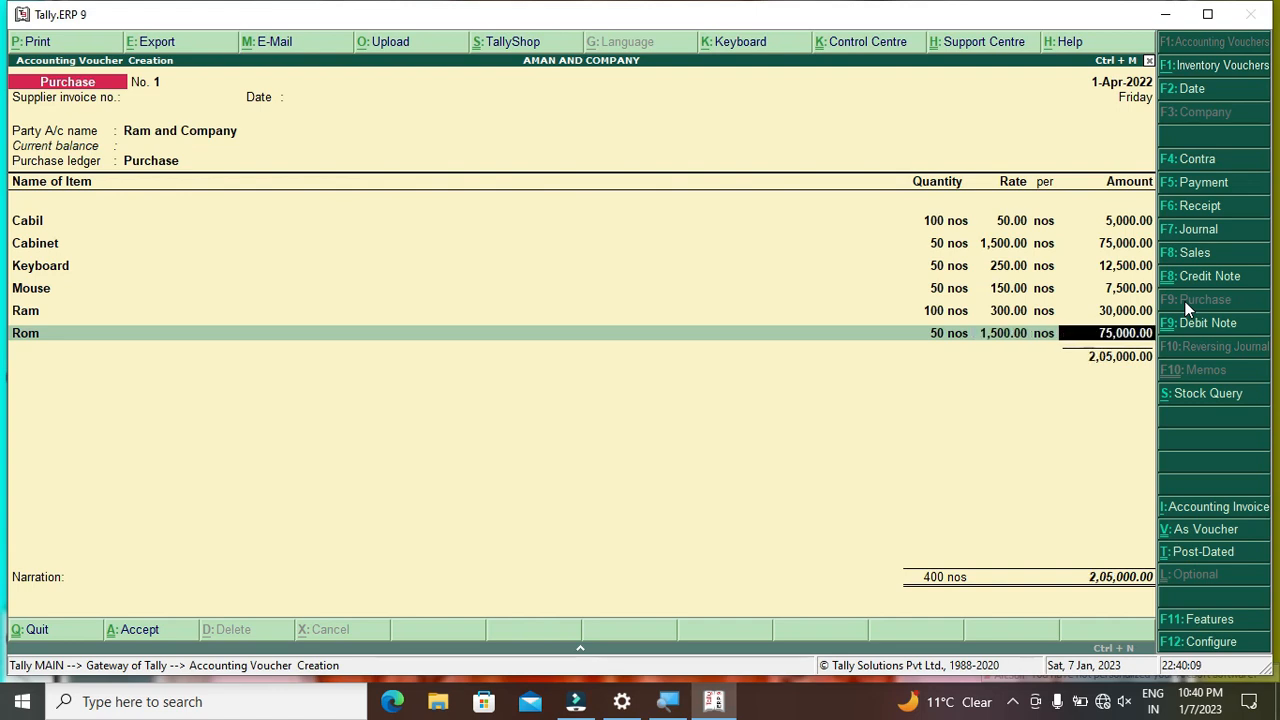
pyautogui.press('Return')
# Add Sony Hard Disc to the purchase voucher with a quantity of 50 nos at a rate of 2,500.
pyautogui.press('Down')
pyautogui.press('Down')
pyautogui.press('Down')
pyautogui.press('Down')
pyautogui.press('Down')
pyautogui.press('Down')
pyautogui.press('Down')
pyautogui.press('Down')
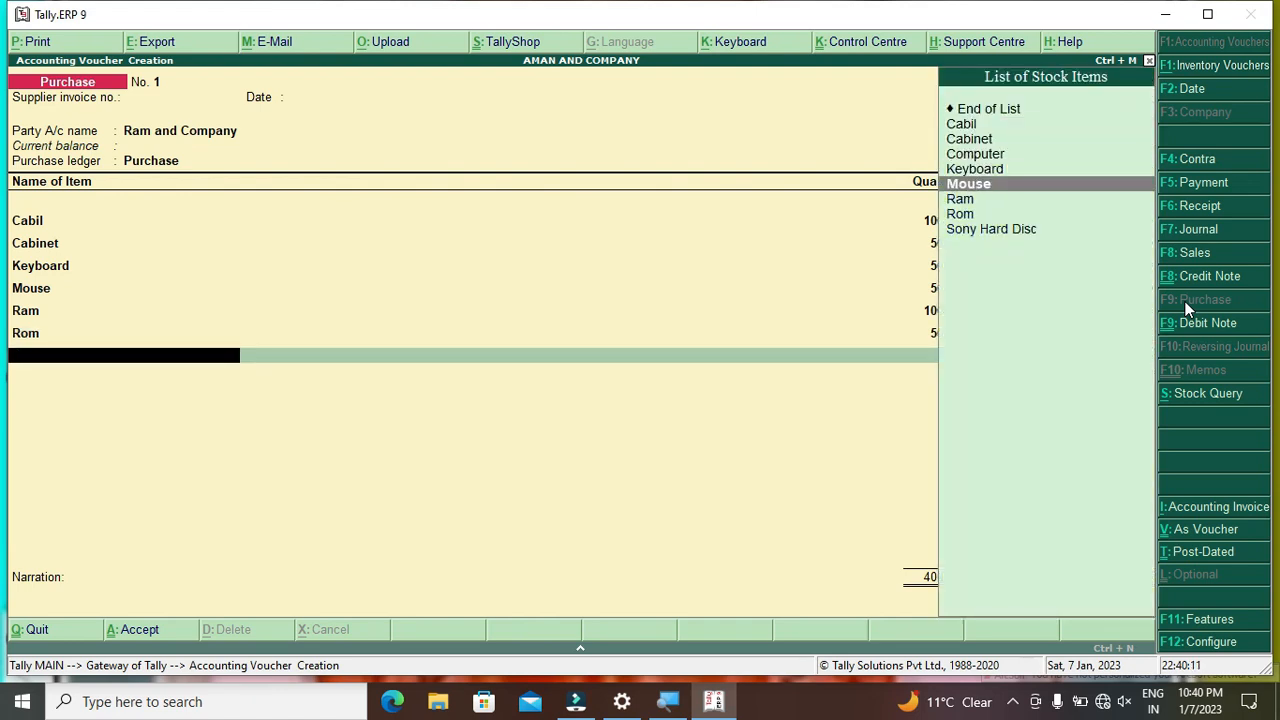
pyautogui.press('Return')
pyautogui.write('5')
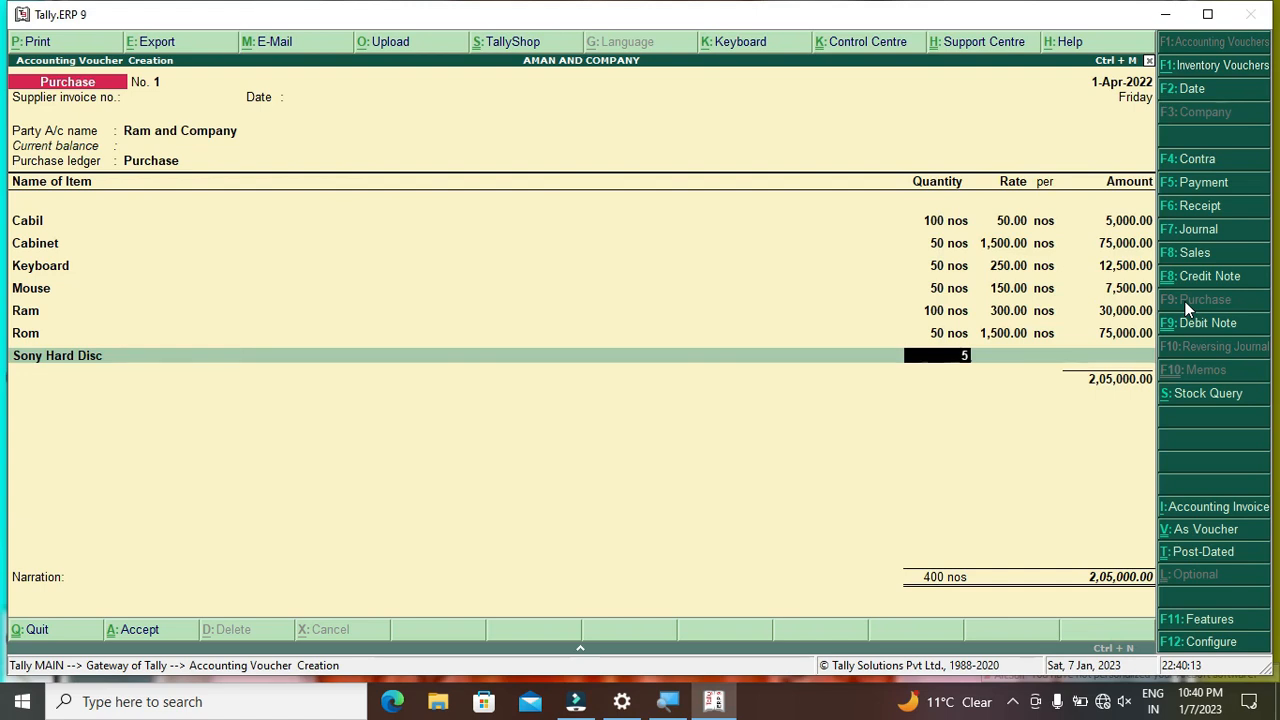
pyautogui.write('0')
pyautogui.press('Return')
pyautogui.write('2500')
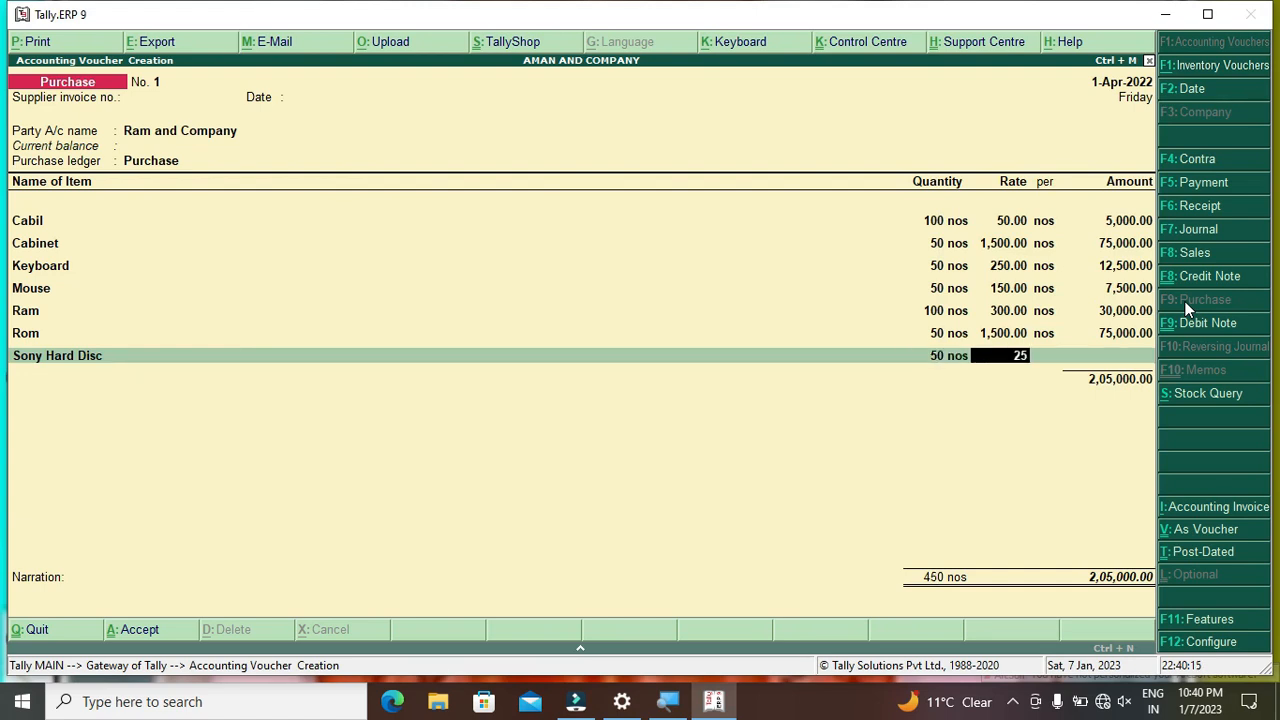
pyautogui.press('Return')
# Go back to the Cabil line and set its quantity to 500 nos.
pyautogui.press('Up')
pyautogui.press('Up')
pyautogui.press('Up')
pyautogui.press('Up')
pyautogui.press('Up')
pyautogui.press('Up')
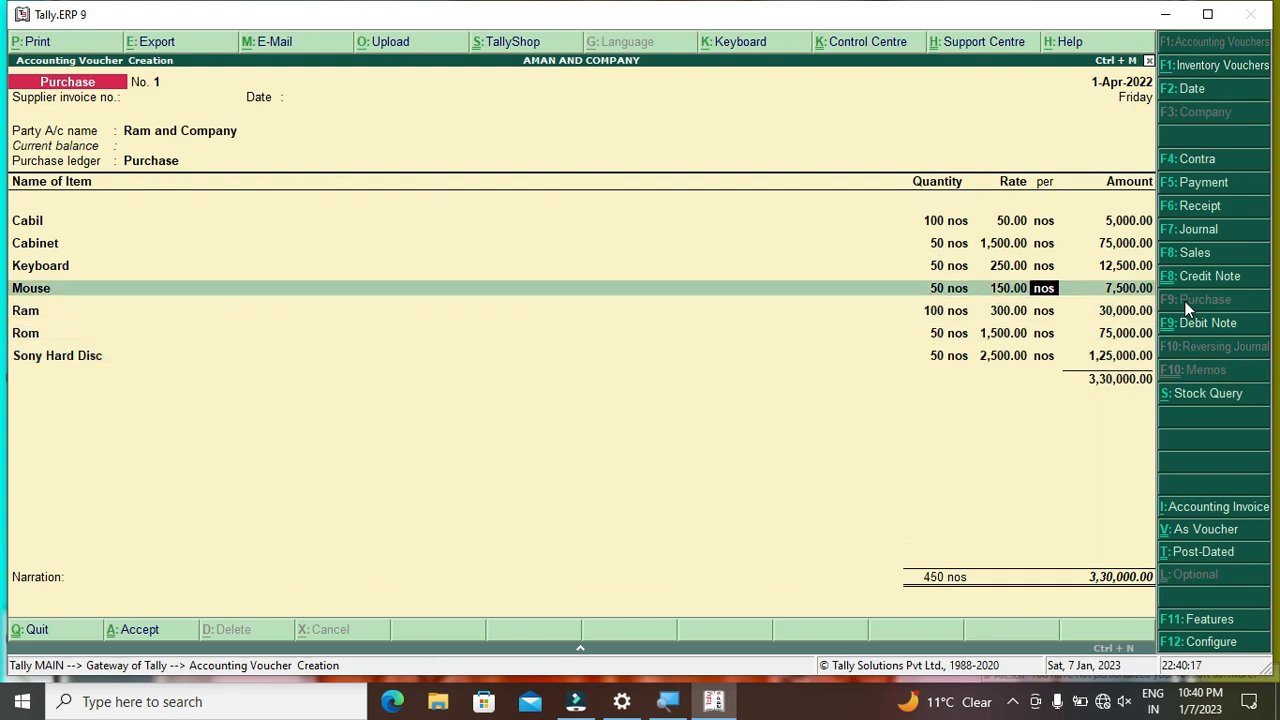
pyautogui.press('BackSpace')
pyautogui.press('BackSpace')
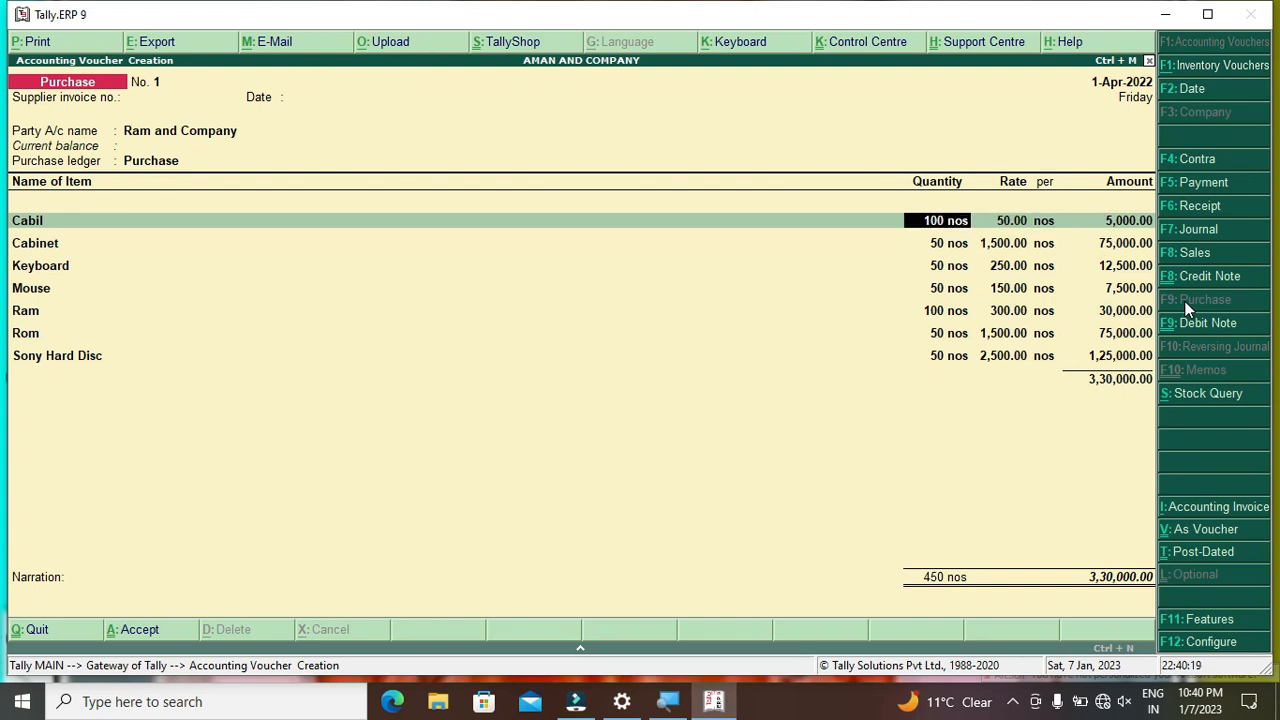
pyautogui.write('500')
pyautogui.press('Return')
# Keep the remaining item lines as entered, end the item list without a narration and save the purchase voucher.
pyautogui.press('Return')
pyautogui.press('Return')
pyautogui.press('Return')
pyautogui.press('Return')
pyautogui.press('Return')
pyautogui.press('Return')
pyautogui.press('Return')
pyautogui.press('Return')
pyautogui.press('Return')
pyautogui.press('Return')
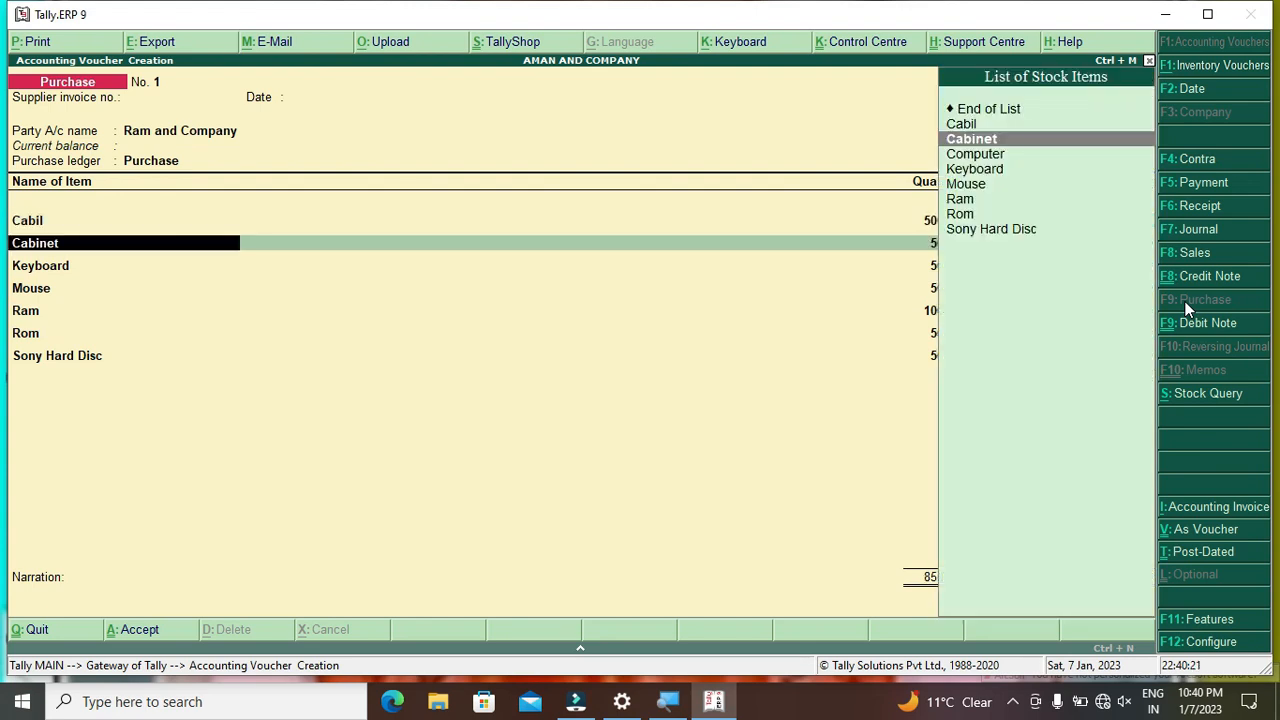
pyautogui.press('Return')
pyautogui.press('Return')
pyautogui.press('Return')
pyautogui.press('Return')
pyautogui.press('Return')
pyautogui.press('Return')
pyautogui.press('Return')
pyautogui.press('Return')
pyautogui.press('Return')
pyautogui.press('Return')
pyautogui.press('Return')
pyautogui.press('Return')
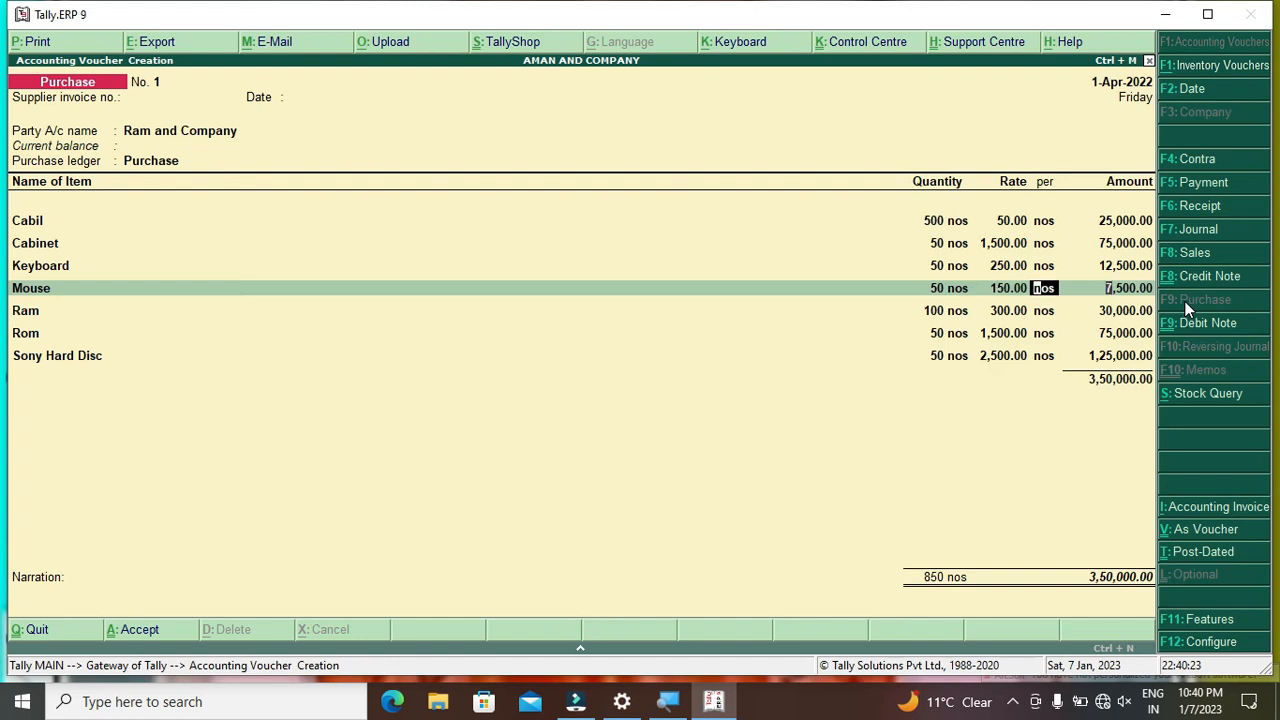
pyautogui.press('Return')
pyautogui.press('Return')
pyautogui.press('Return')
pyautogui.press('Return')
pyautogui.press('Return')
pyautogui.press('Return')
pyautogui.press('Return')
pyautogui.press('Return')
pyautogui.press('Return')
pyautogui.press('Return')
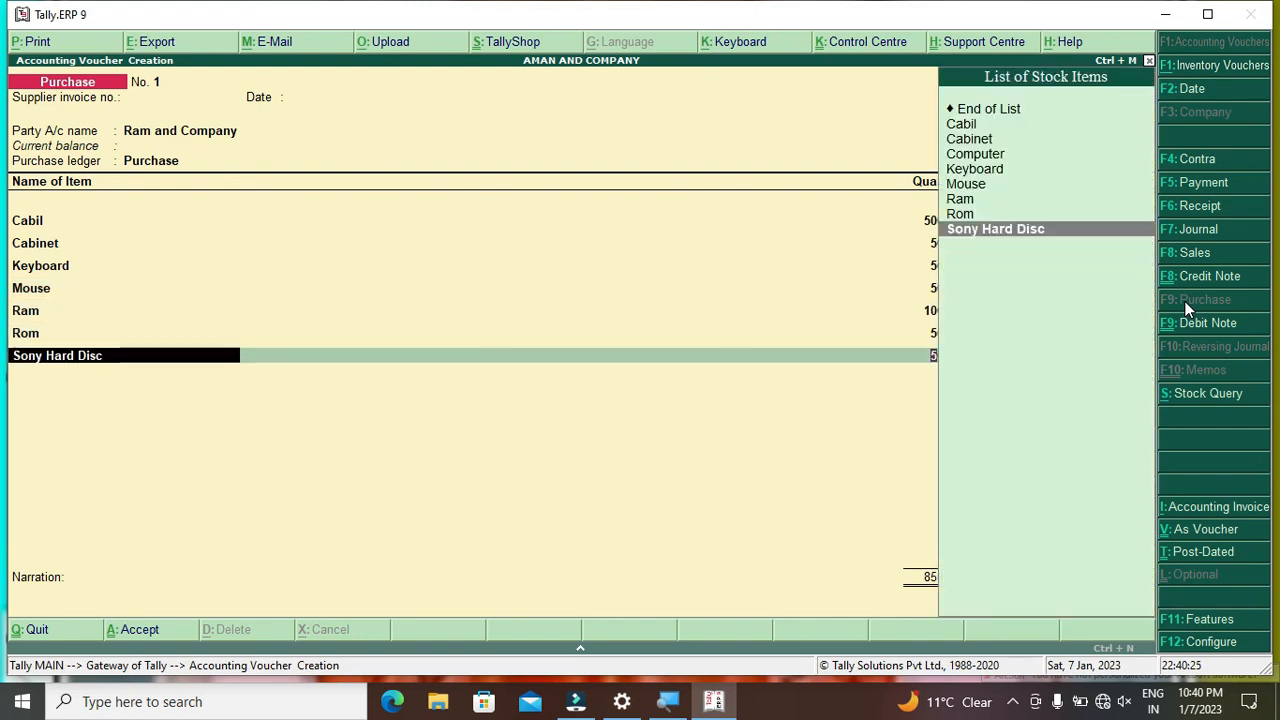
pyautogui.press('Return')
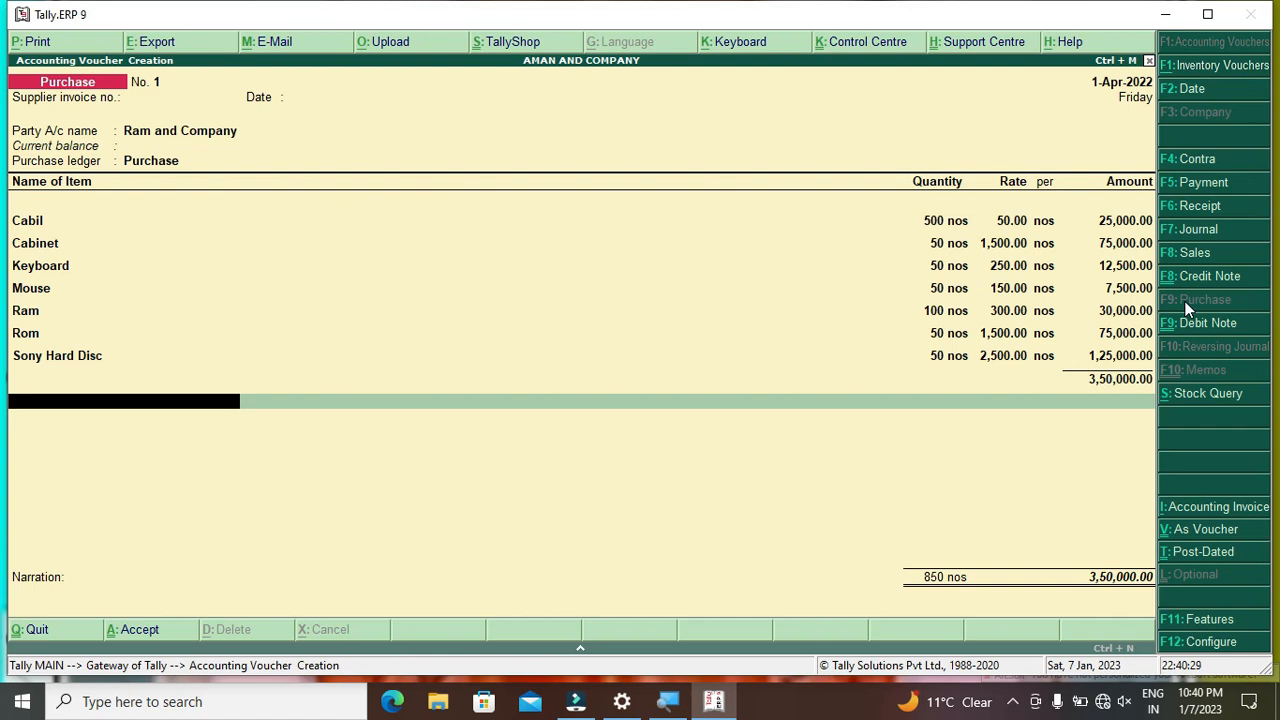
pyautogui.press('Return')
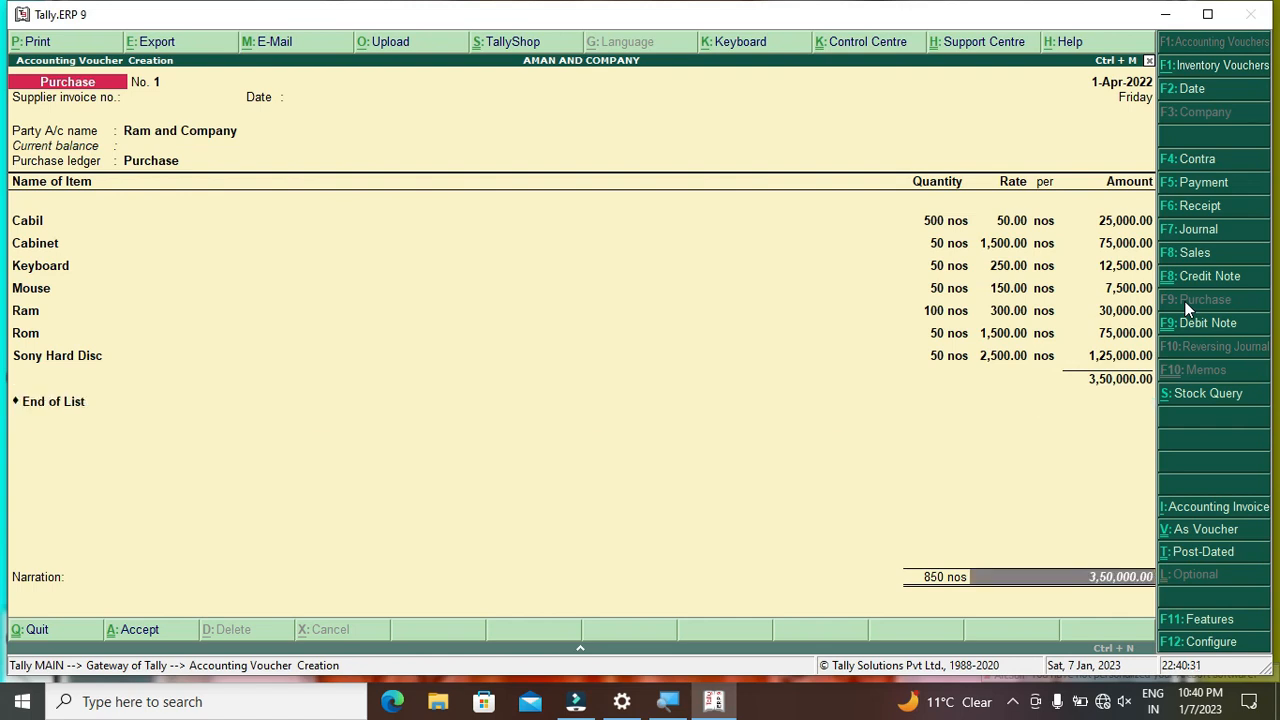
pyautogui.press('Return')
pyautogui.press('Return')
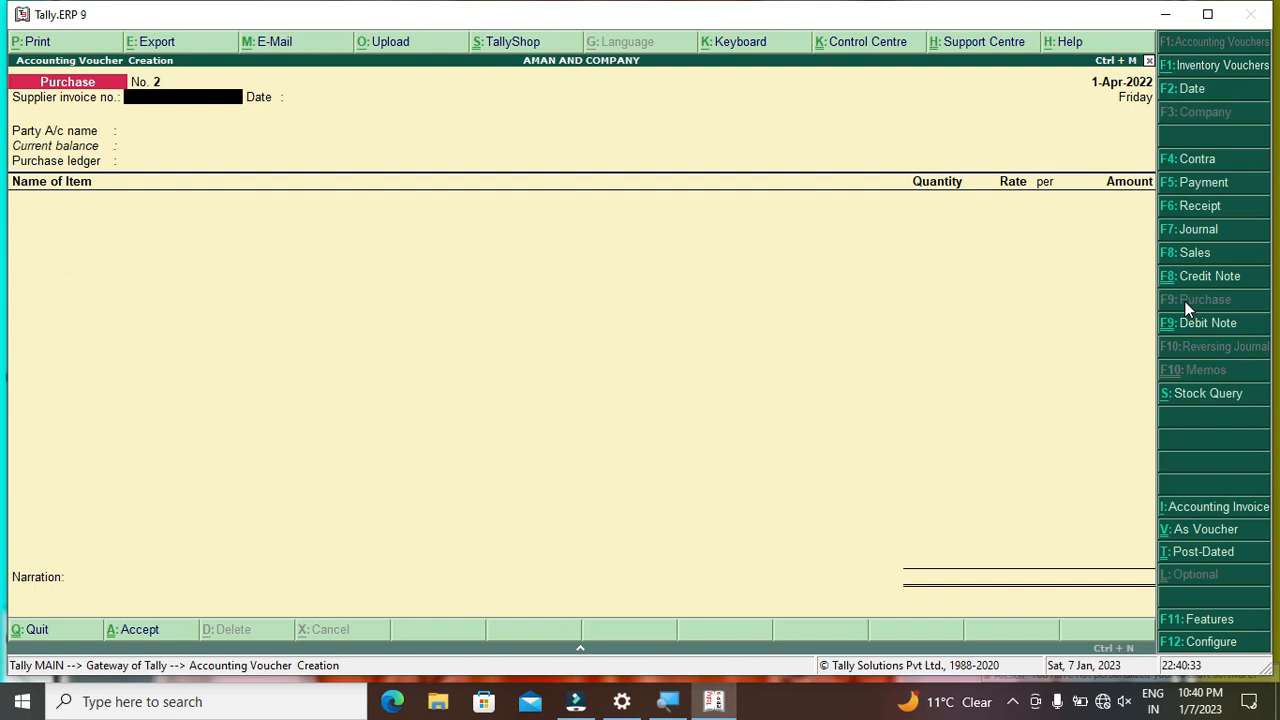
# Leave voucher entry and open the Stock Summary report.
pyautogui.press('Escape')
pyautogui.press('Return')
pyautogui.press('Down')
pyautogui.press('Down')
pyautogui.press('Down')
pyautogui.press('Down')
pyautogui.press('Down')
pyautogui.press('Down')
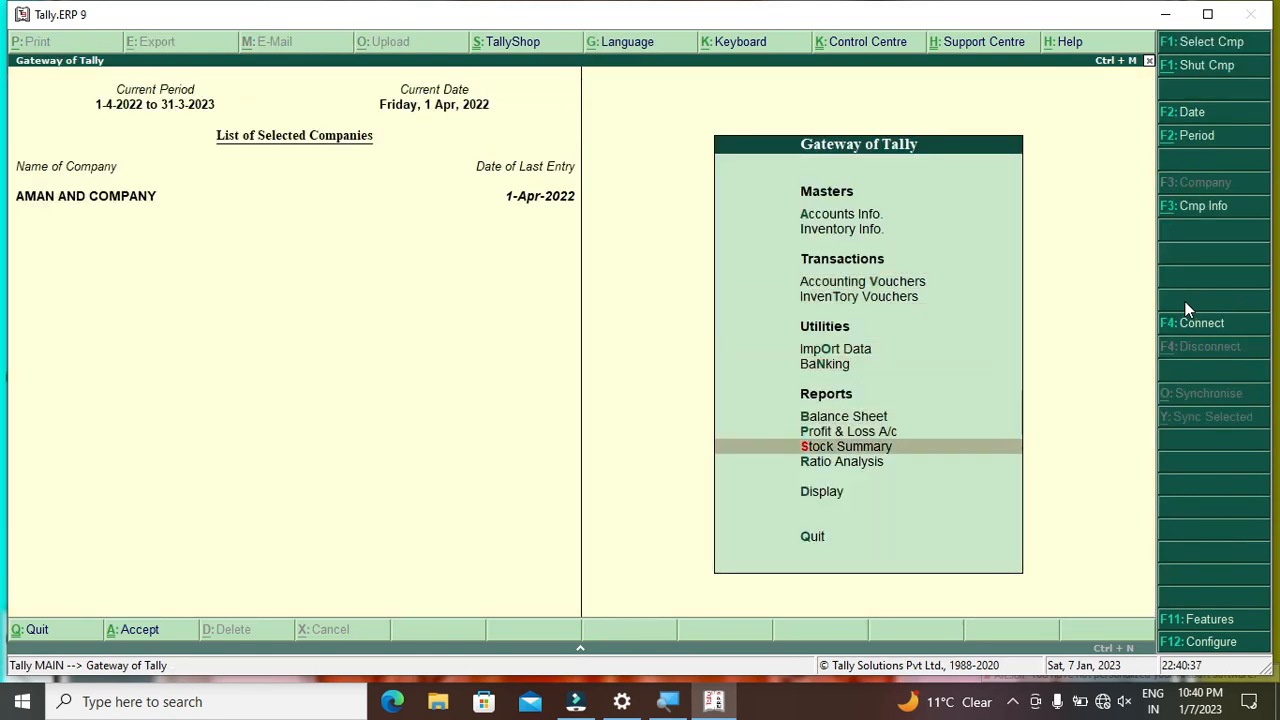
pyautogui.press('Return')
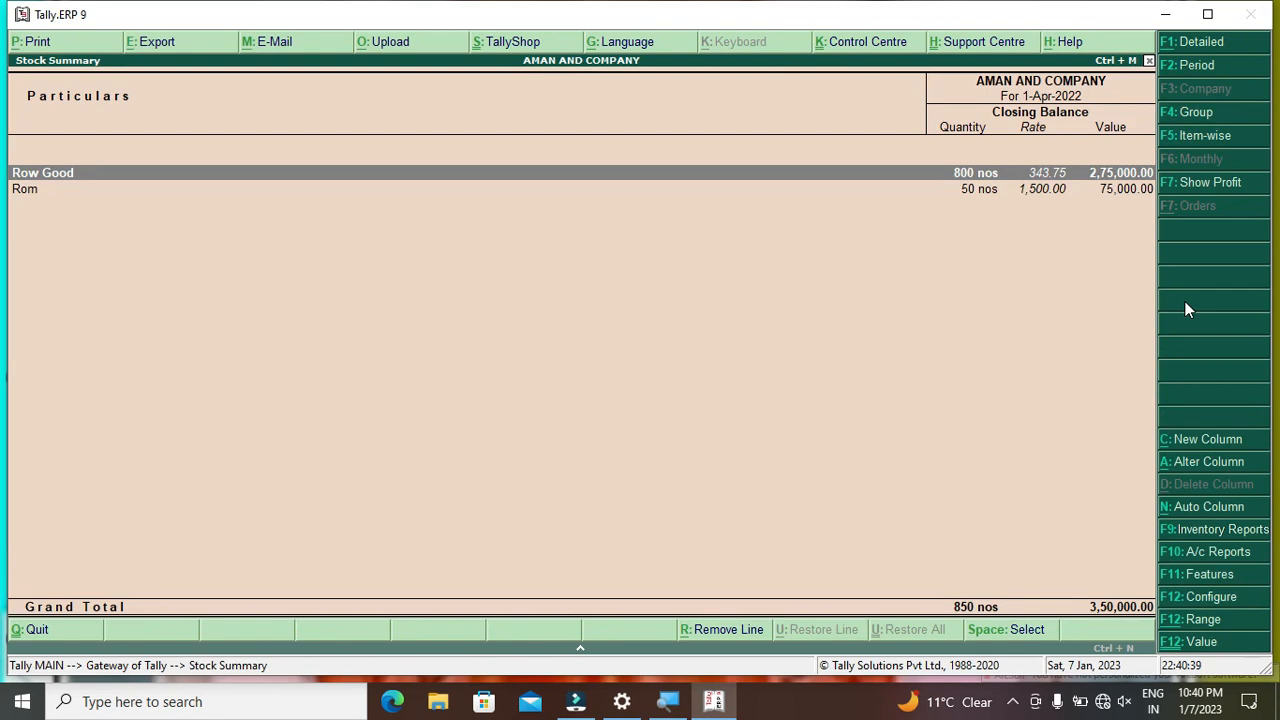
# Examine Rom's monthly stock summary and return to the Stock Summary.
pyautogui.press('Down')
pyautogui.press('Up')
pyautogui.press('Down')
pyautogui.press('Return')
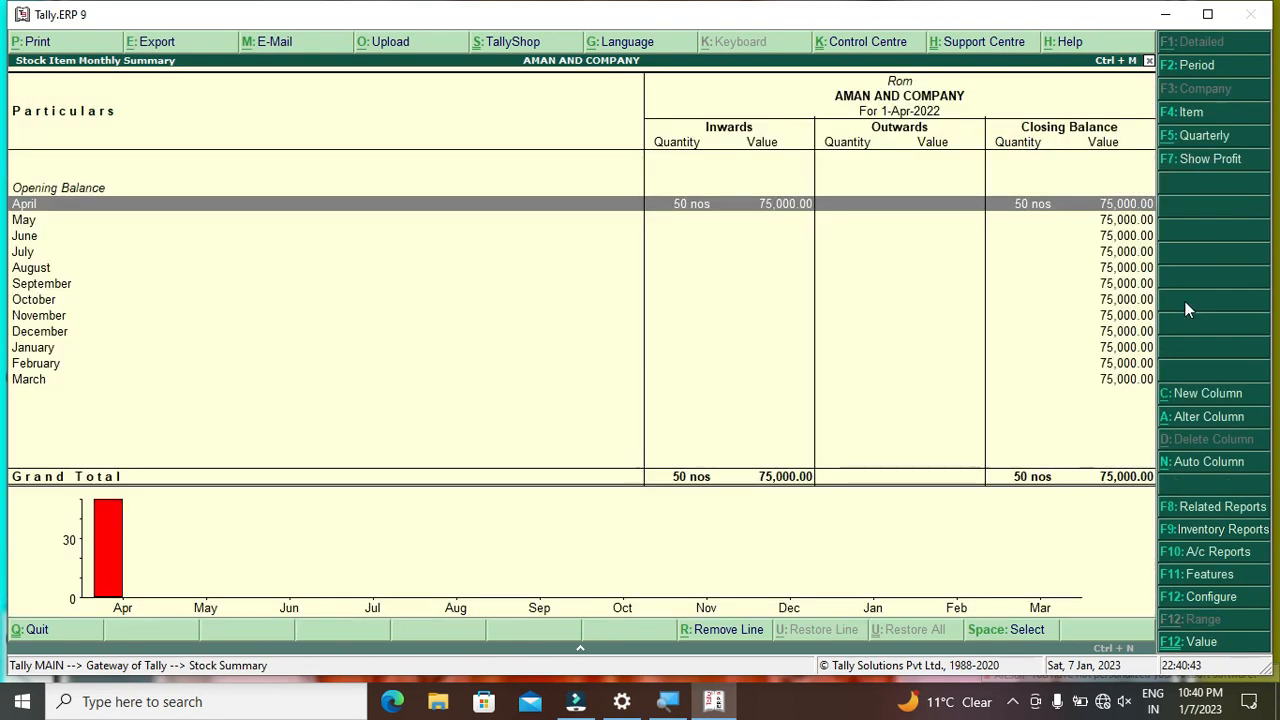
pyautogui.press('Return')
pyautogui.press('Escape')
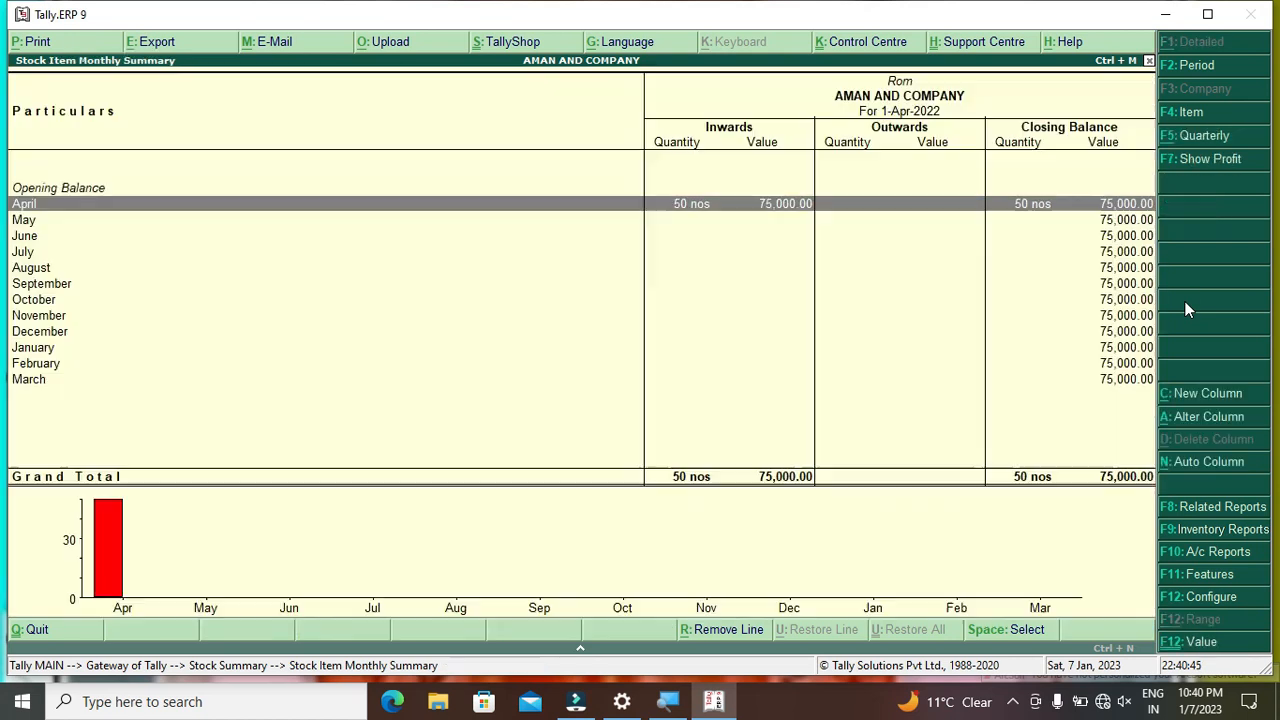
pyautogui.press('Escape')
# Open the Row Good group in the Stock Summary and review the closing balances of its items.
pyautogui.press('Up')
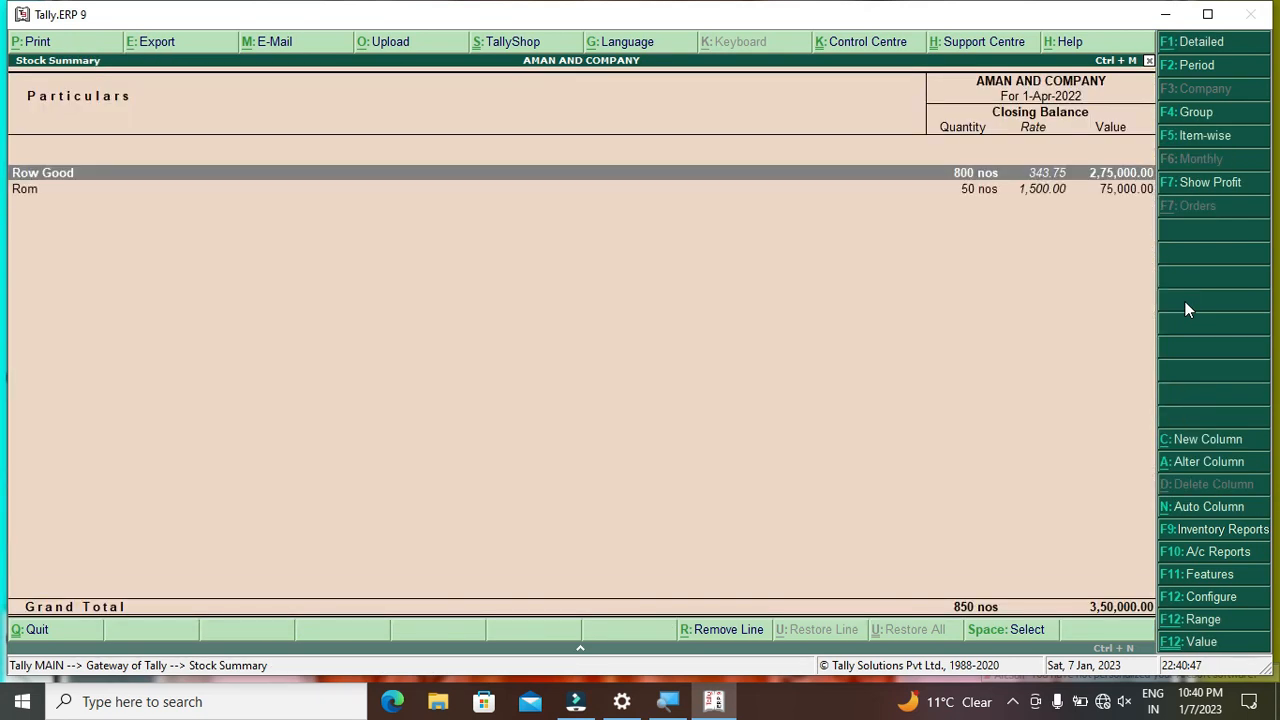
pyautogui.press('Return')
pyautogui.press('Down')
pyautogui.press('Down')
pyautogui.press('Down')
pyautogui.press('Down')
pyautogui.press('Down')
pyautogui.press('Up')
pyautogui.press('Up')
pyautogui.press('Up')
pyautogui.press('Up')
pyautogui.press('Up')
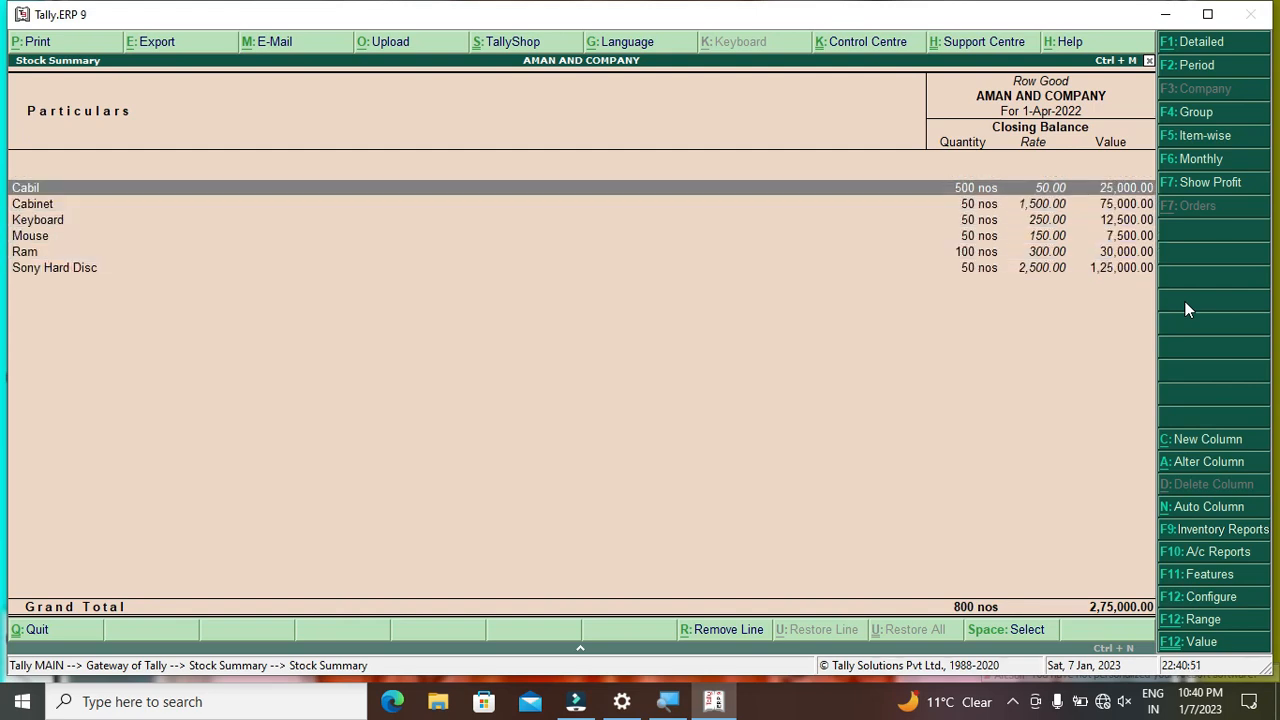
pyautogui.press('Escape')
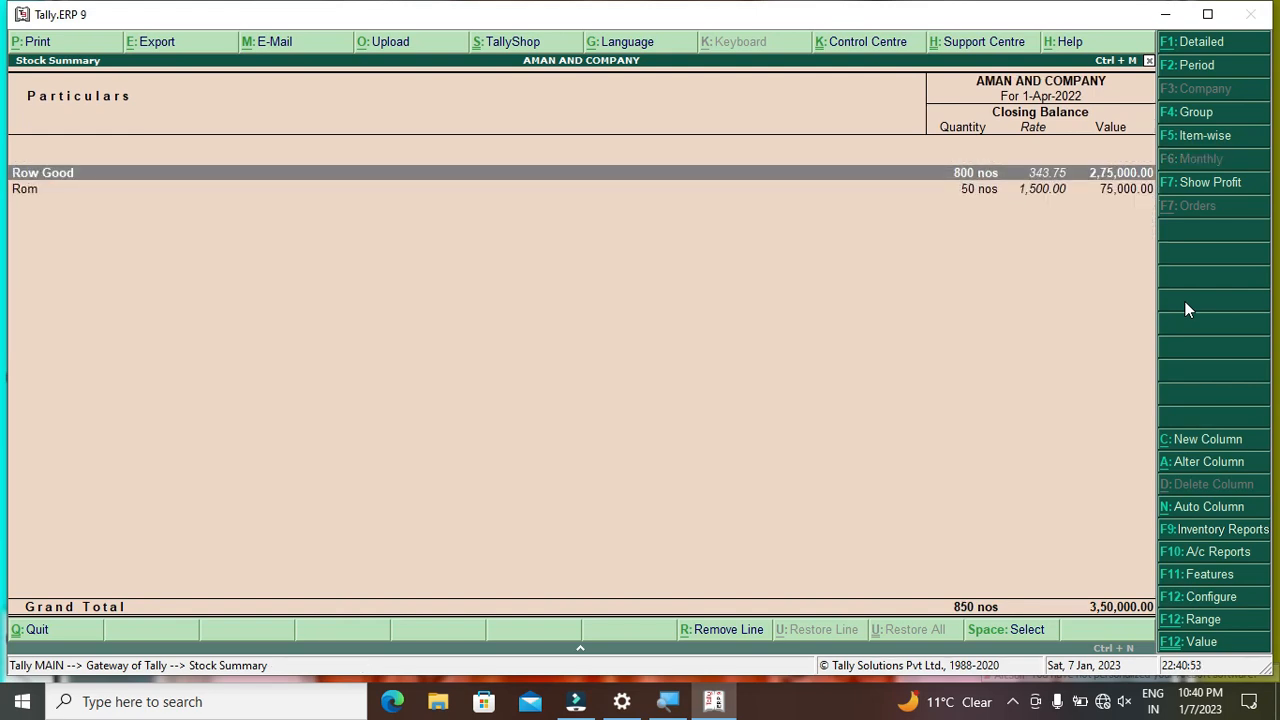
# Alter the stock item Rom from the Stock Summary, placing it under the Row Good group, and save it.
pyautogui.press('Down')
pyautogui.press('Return')
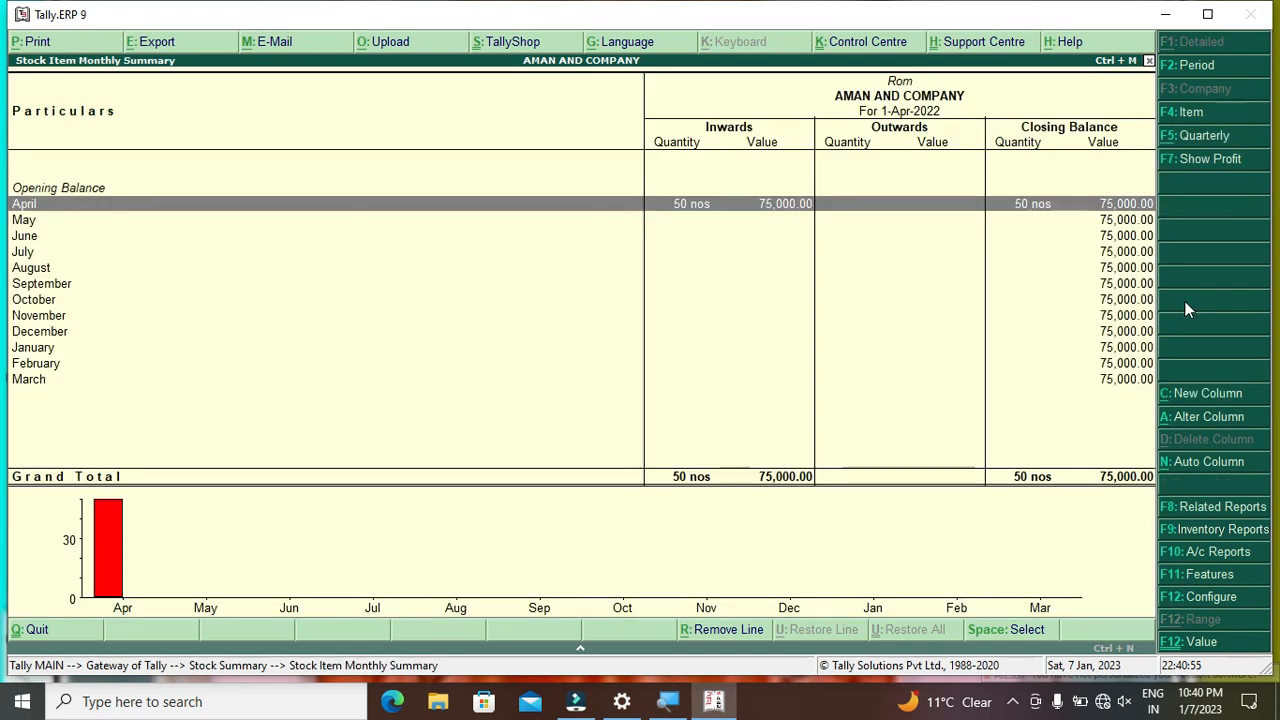
pyautogui.press('Escape')
pyautogui.hotkey('ctrl', 'Return')
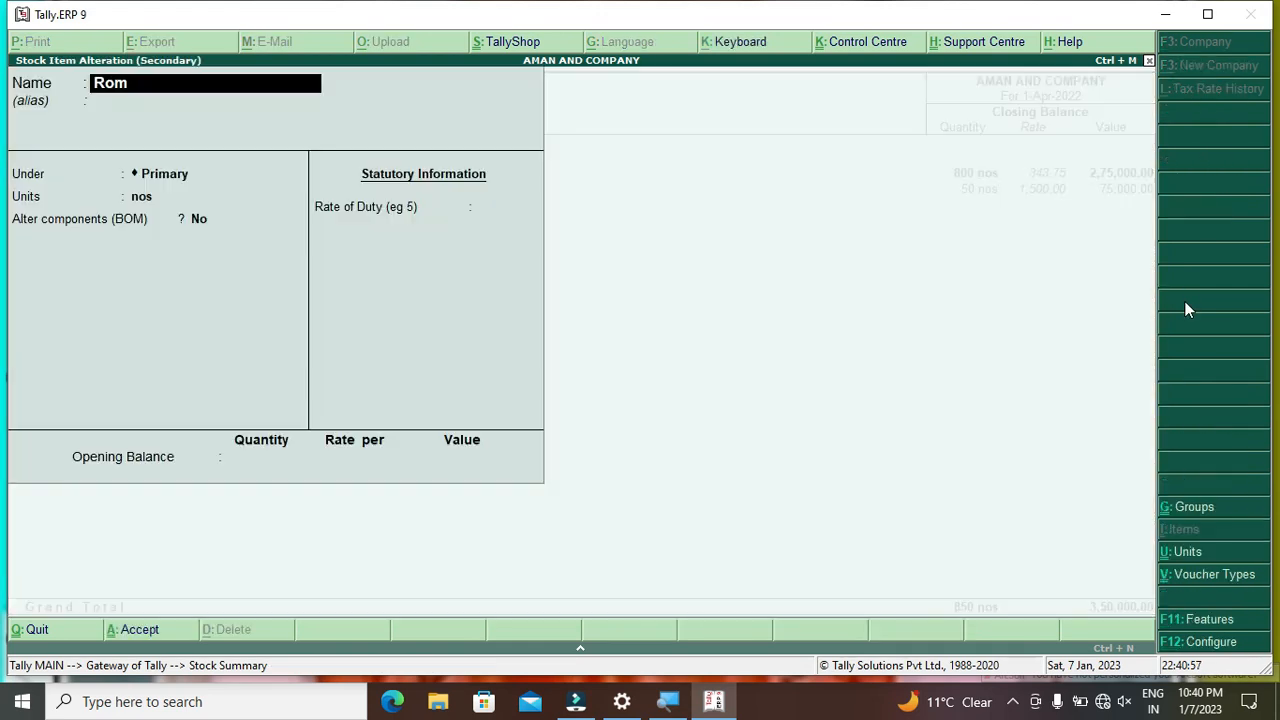
pyautogui.press('Return')
pyautogui.press('Down')
pyautogui.press('Down')
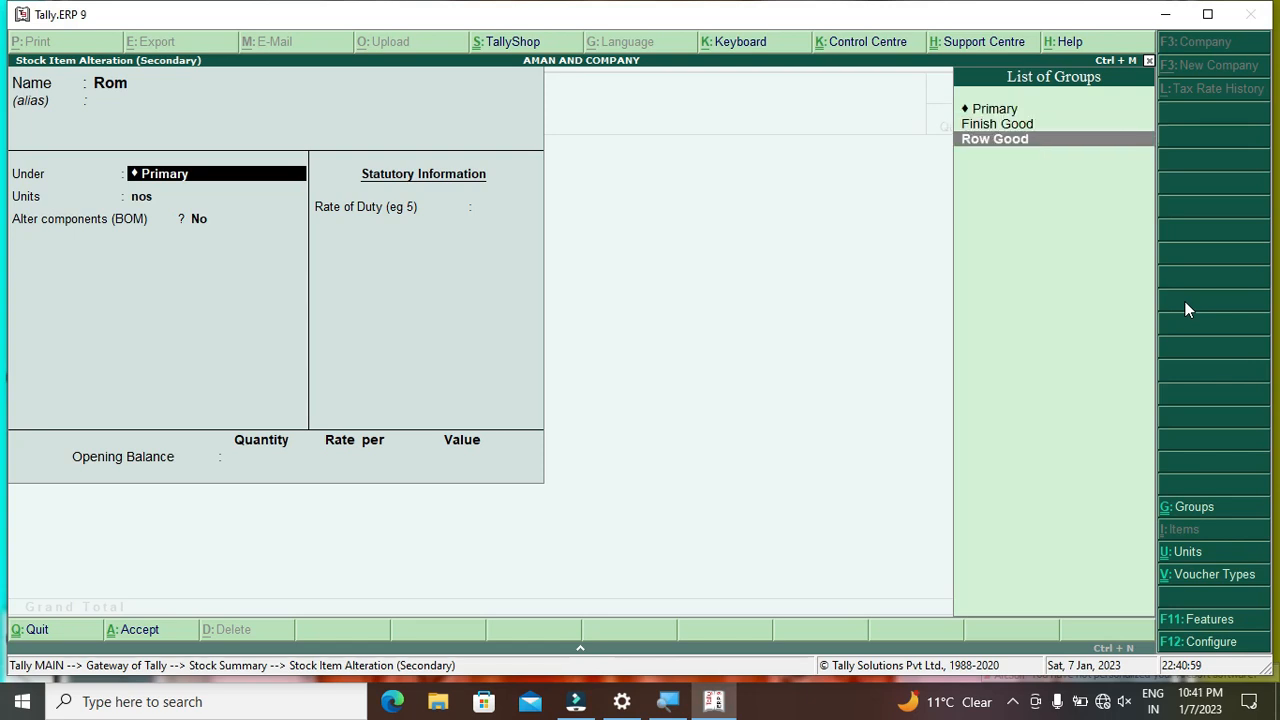
pyautogui.press('Return')
pyautogui.press('Return')
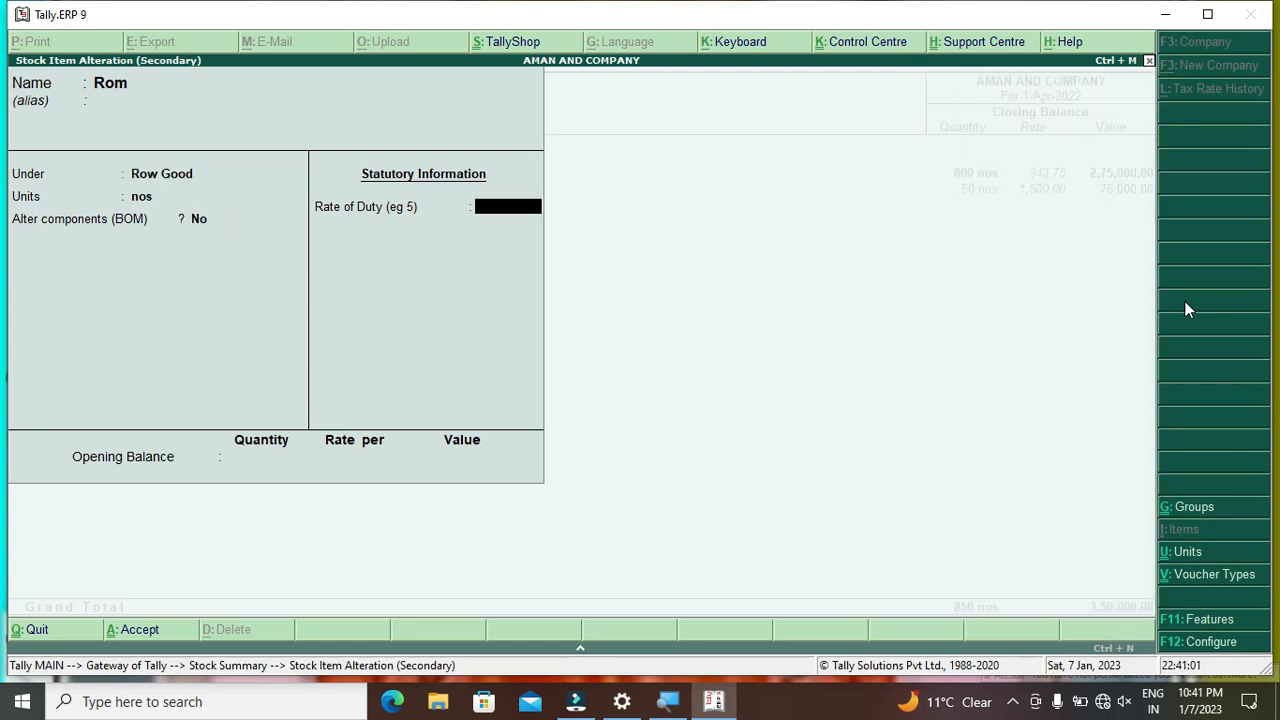
pyautogui.press('Return')
pyautogui.press('Return')
pyautogui.press('Return')
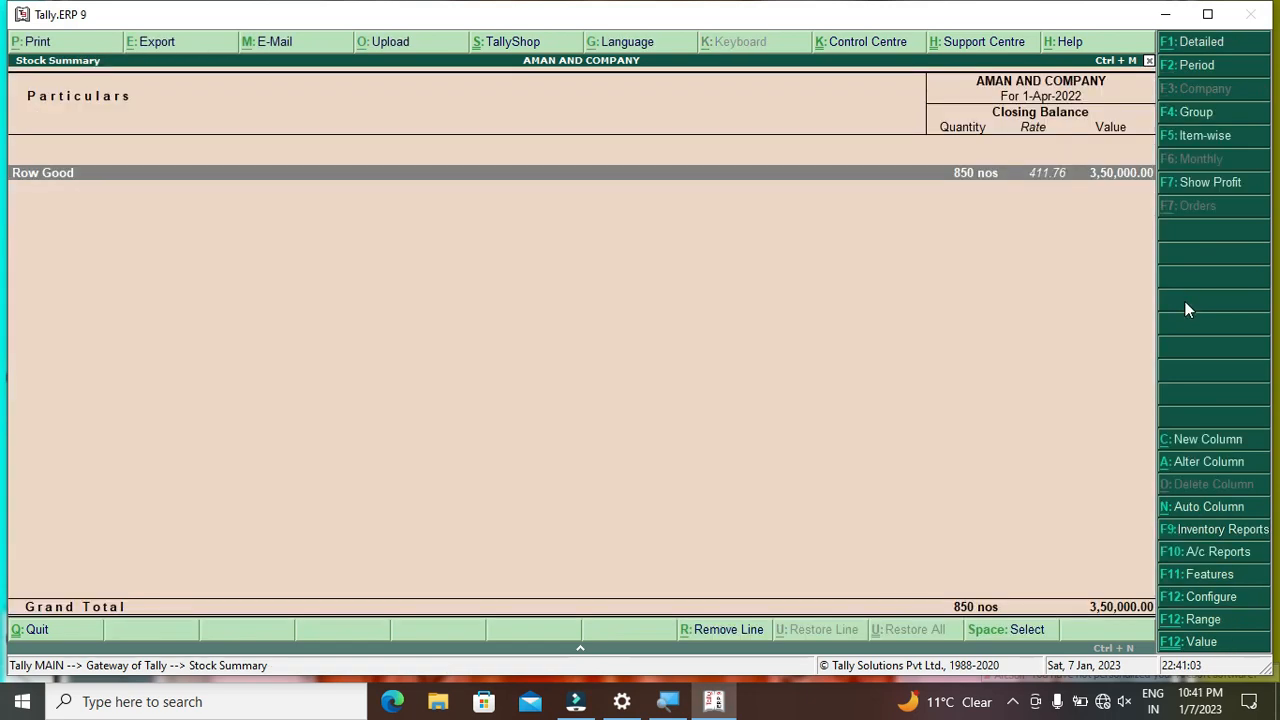
# Reopen the Stock Summary, review the items in the Row Good group and return to the Gateway of Tally.
pyautogui.press('Escape')
pyautogui.press('Return')
pyautogui.press('Return')
pyautogui.press('Down')
pyautogui.press('Down')
pyautogui.press('Down')
pyautogui.press('Down')
pyautogui.press('Down')
pyautogui.press('Down')
pyautogui.press('Escape')
pyautogui.press('Escape')
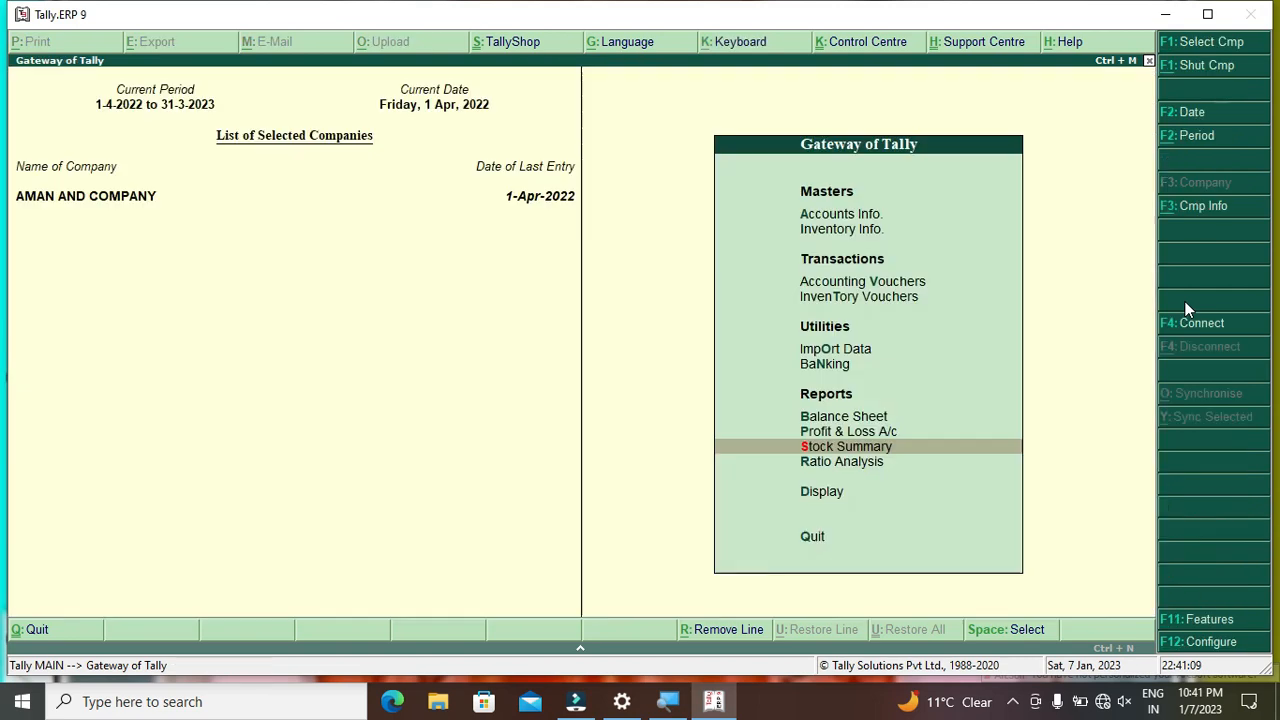
pyautogui.press('Escape')
pyautogui.press('n')
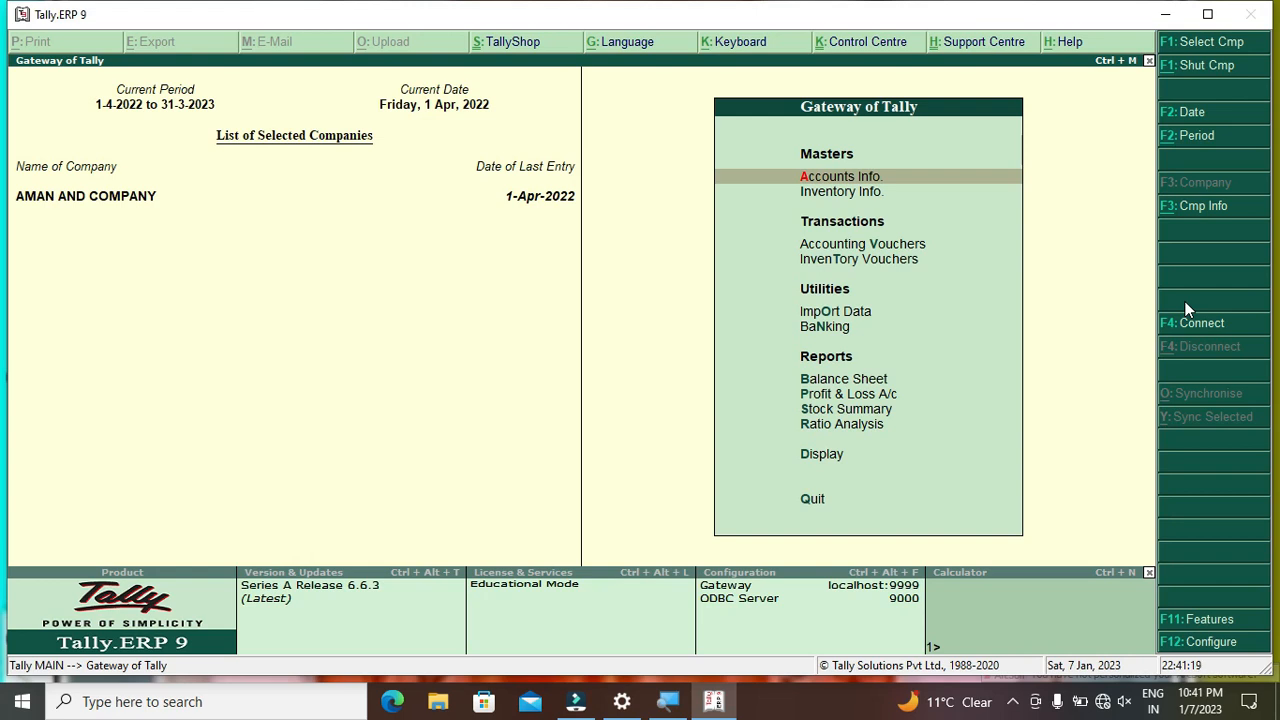
# Open the Manufacturer voucher type for alteration.
pyautogui.press('Return')
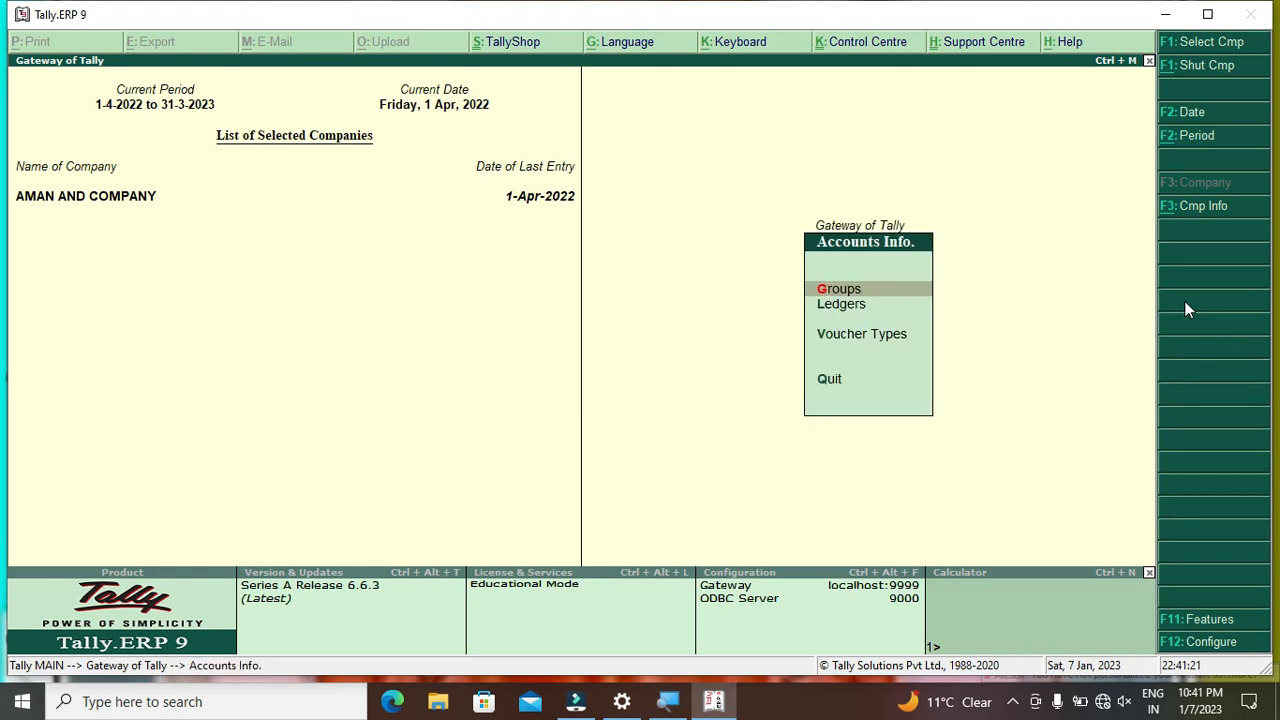
pyautogui.press('Down')
pyautogui.press('Down')
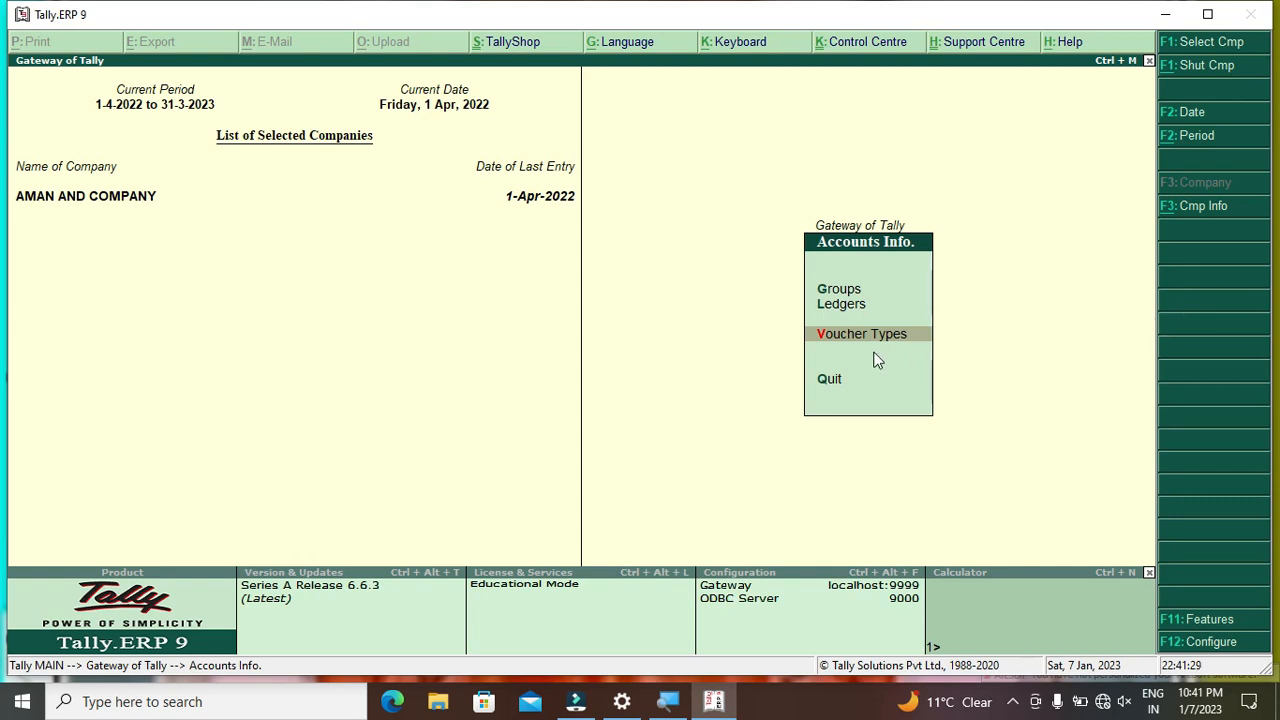
pyautogui.press('Return')
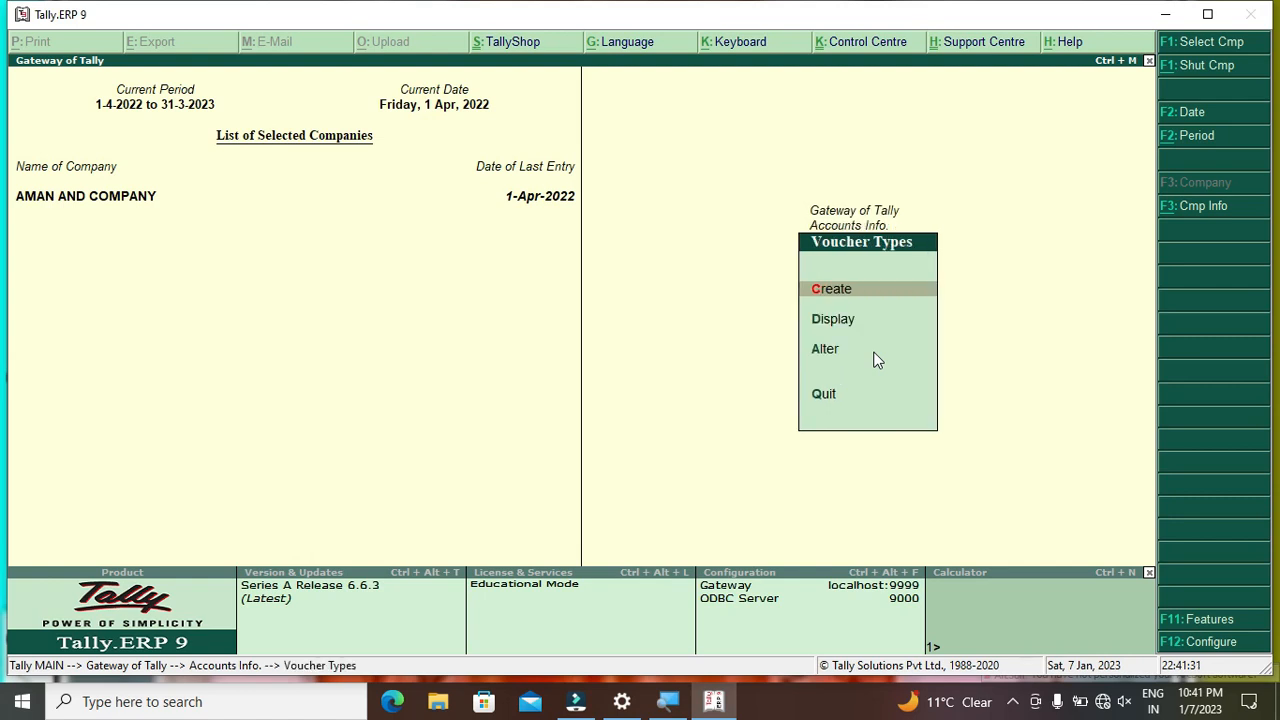
pyautogui.press('Down')
pyautogui.press('Down')
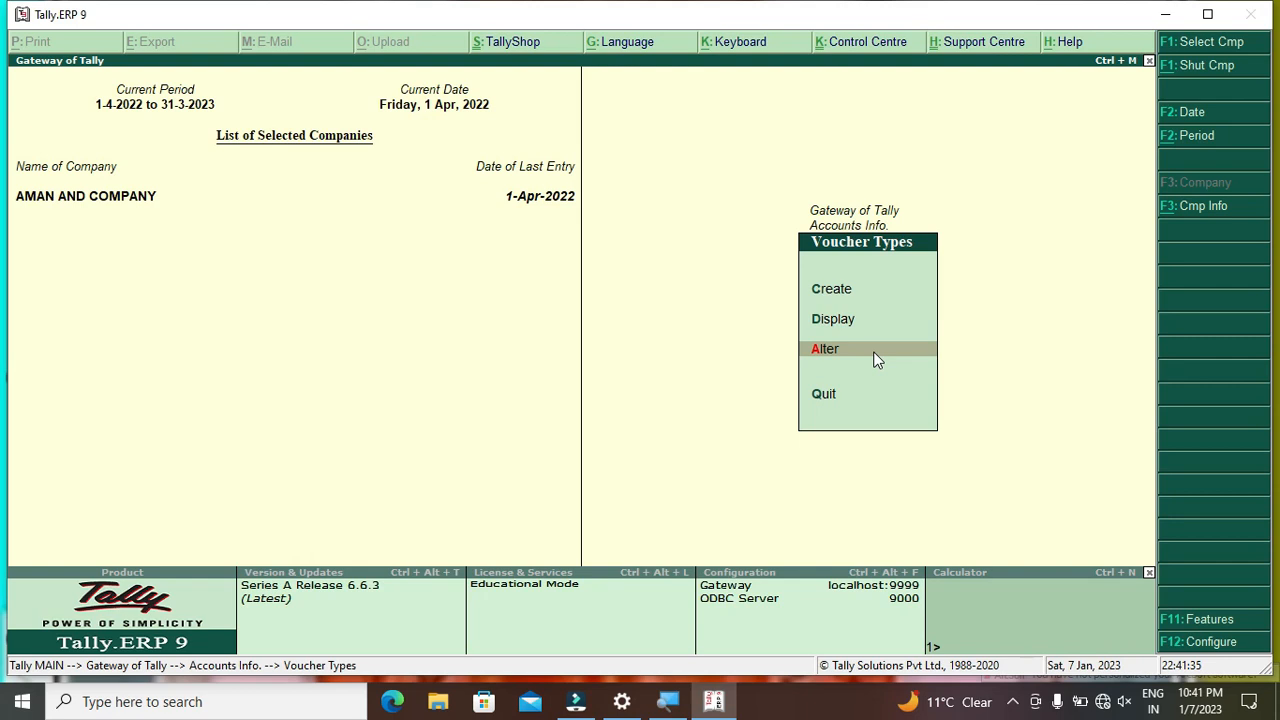
pyautogui.press('Return')
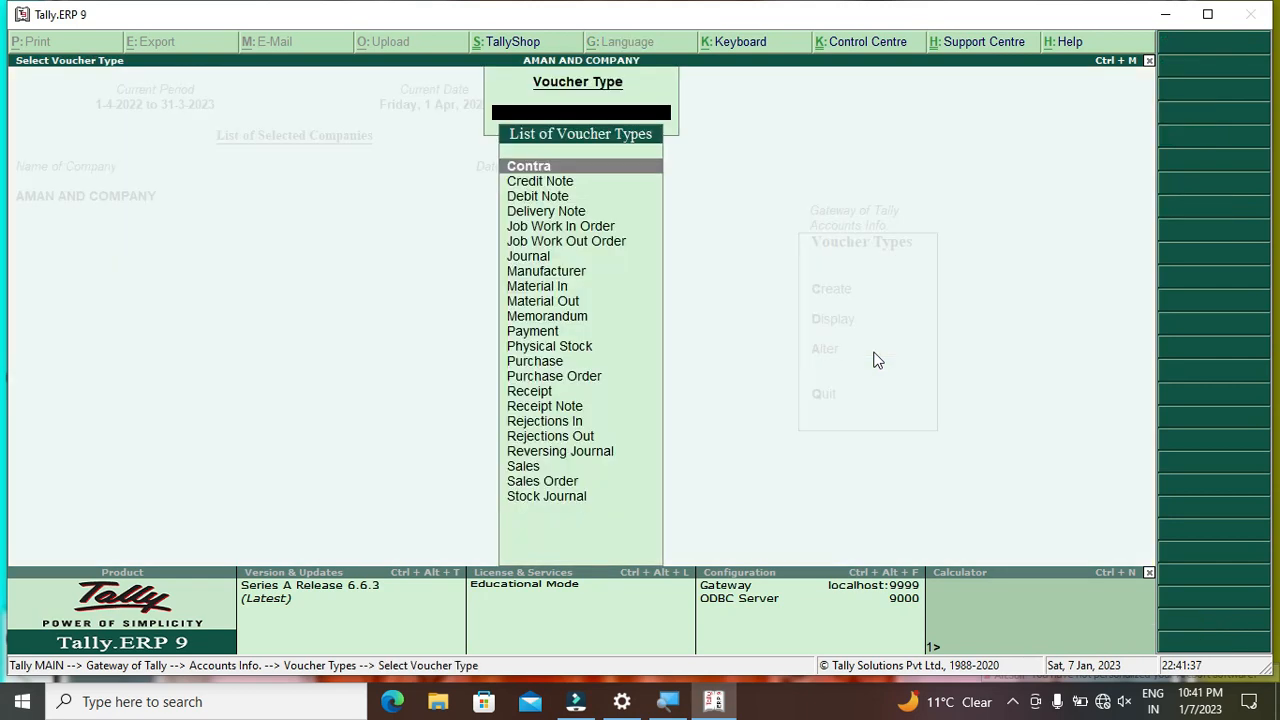
pyautogui.press('Down')
pyautogui.press('Down')
pyautogui.press('Down')
pyautogui.press('Down')
pyautogui.press('Down')
pyautogui.press('Down')
pyautogui.press('Down')
pyautogui.press('Return')
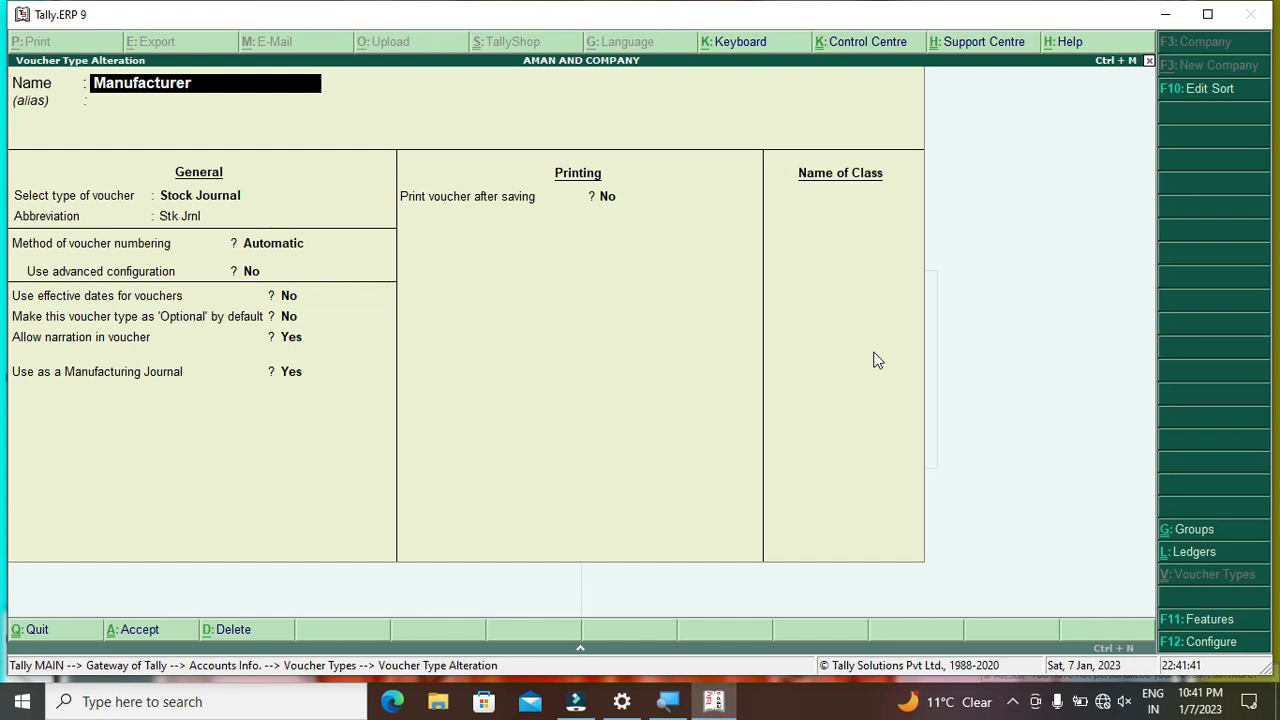
# Check the Manufacturer voucher type's settings through its use as a manufacturing journal, and accept them as they are.
pyautogui.press('Return')
pyautogui.press('Return')
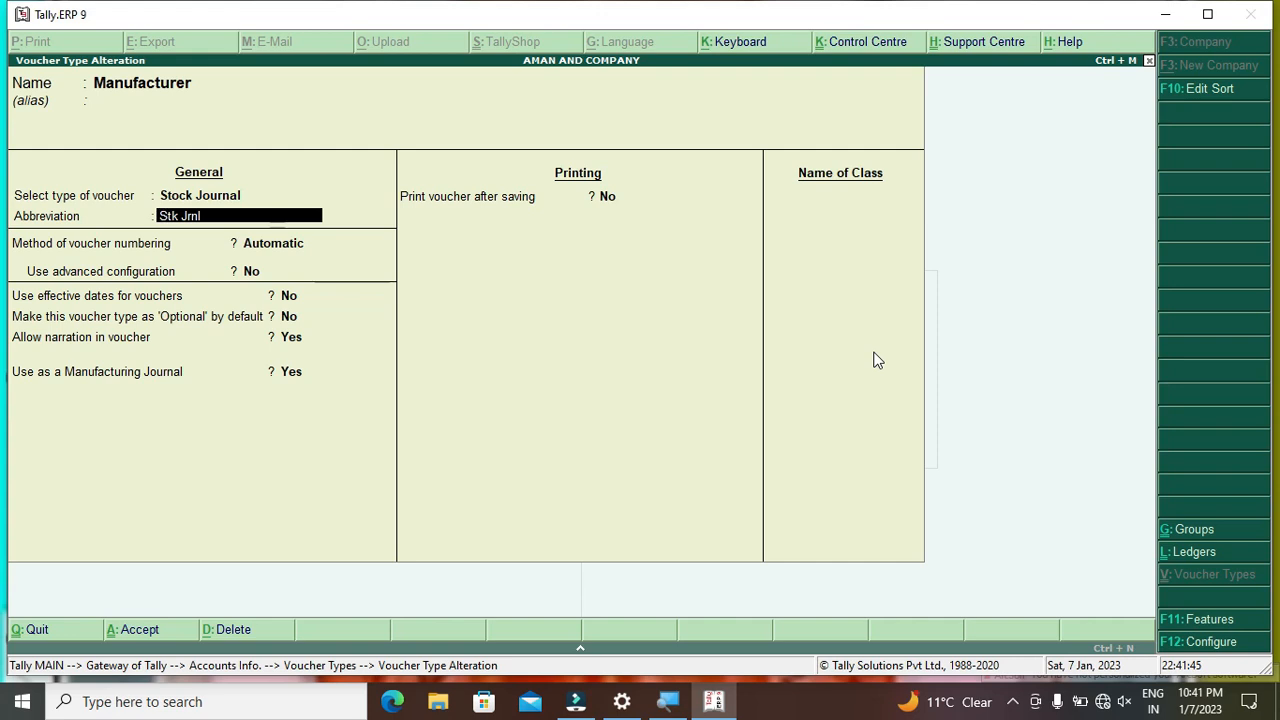
pyautogui.press('Return')
pyautogui.press('Return')
pyautogui.press('Return')
pyautogui.press('Return')
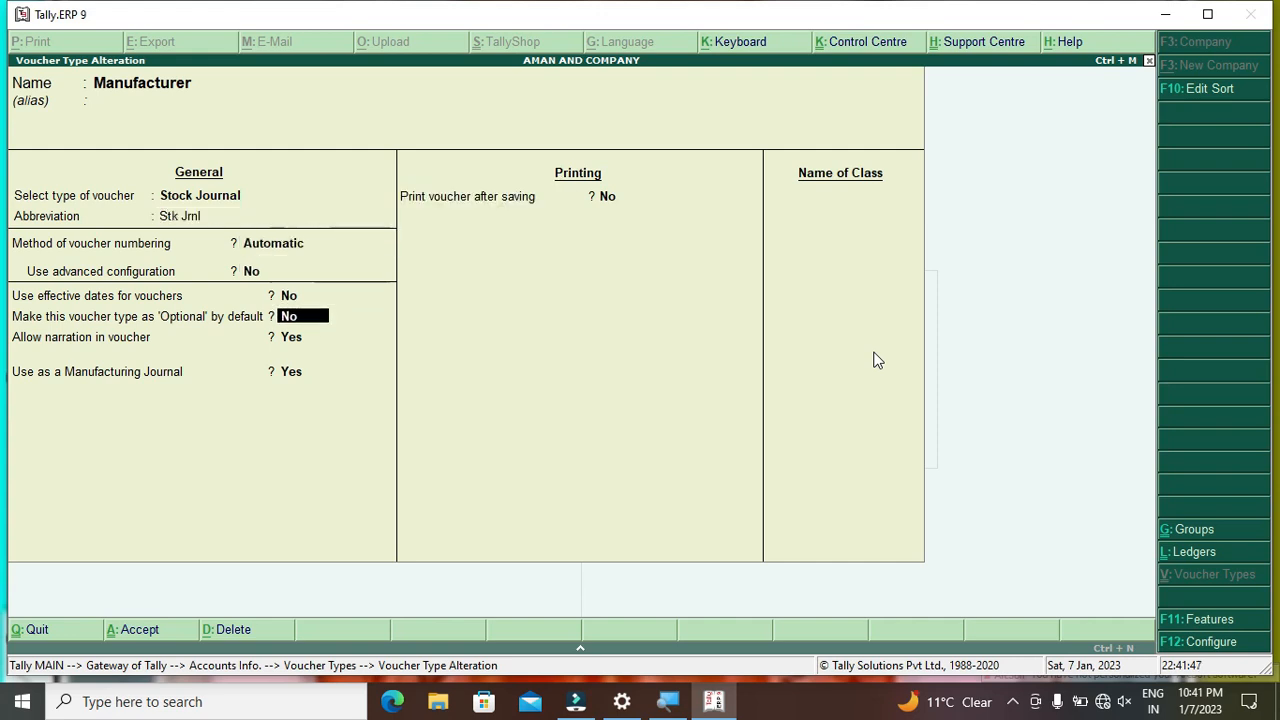
pyautogui.press('Return')
pyautogui.press('Return')
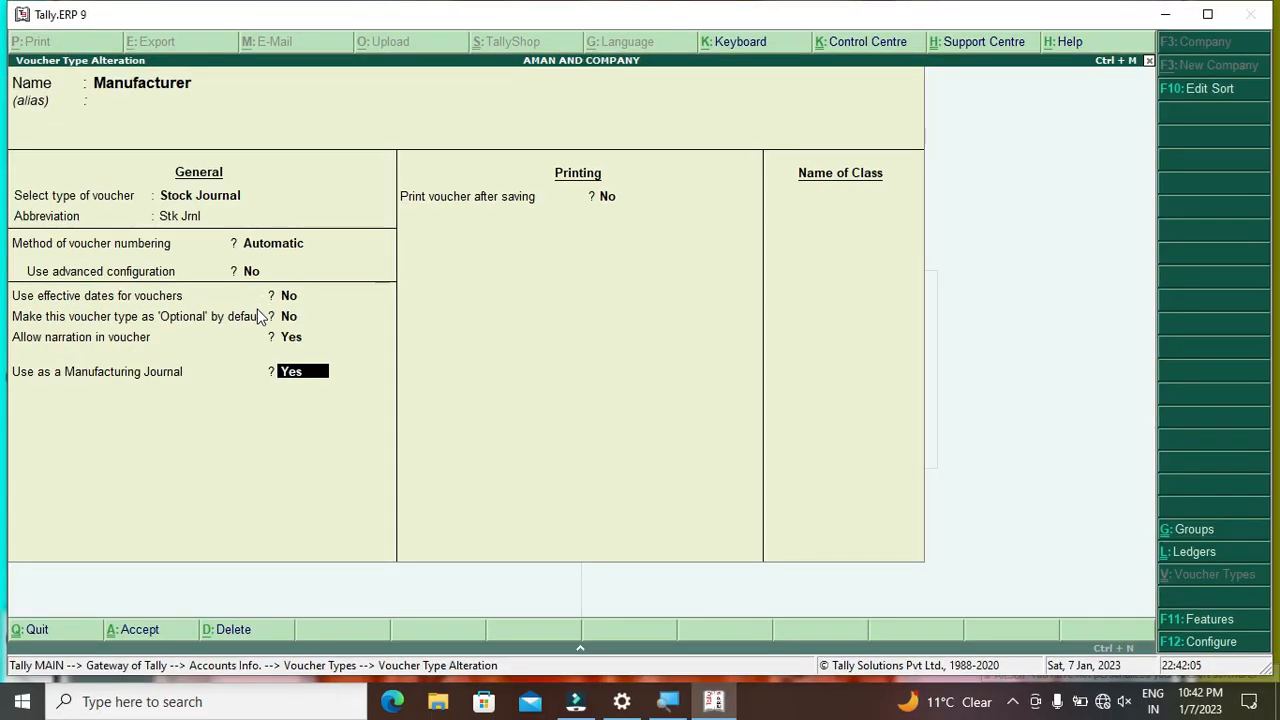
pyautogui.press('Return')
pyautogui.press('Return')
pyautogui.press('Return')
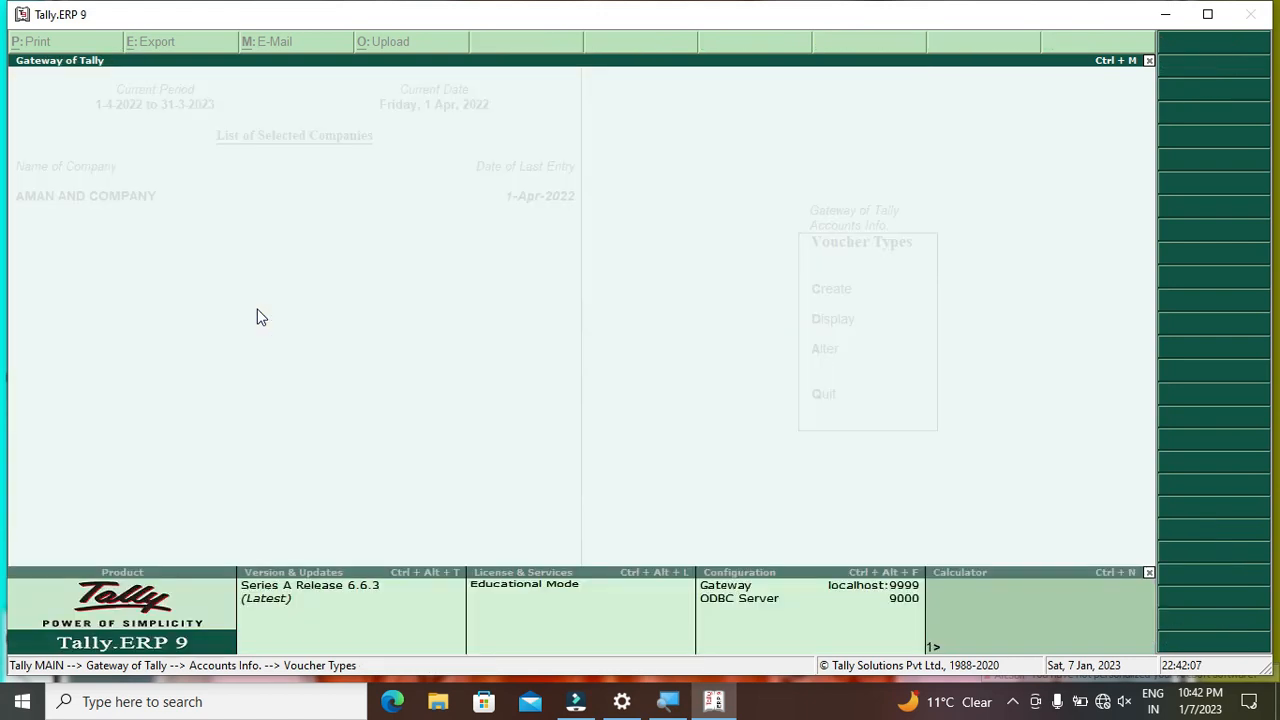
# Return to the Gateway of Tally and open a new inventory voucher of the Manufacturer type.
pyautogui.press('Escape')
pyautogui.press('Escape')
pyautogui.press('Escape')
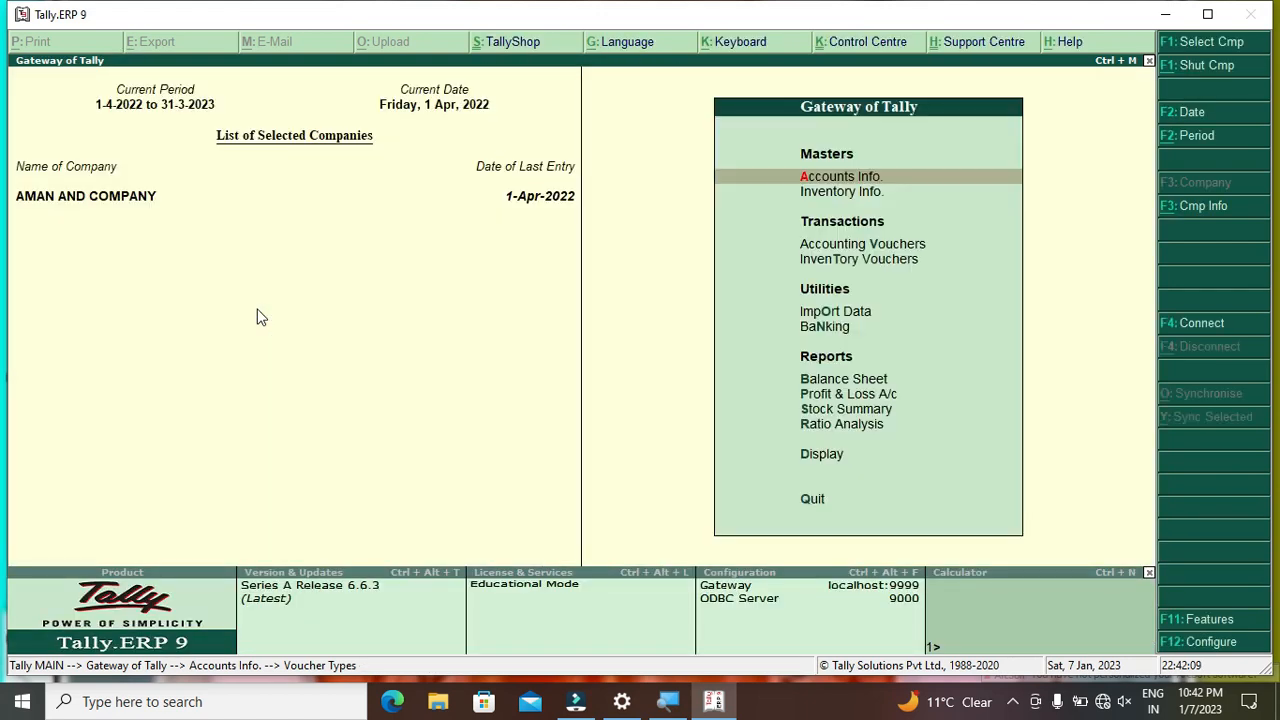
pyautogui.press('Down')
pyautogui.press('Down')
pyautogui.press('Down')
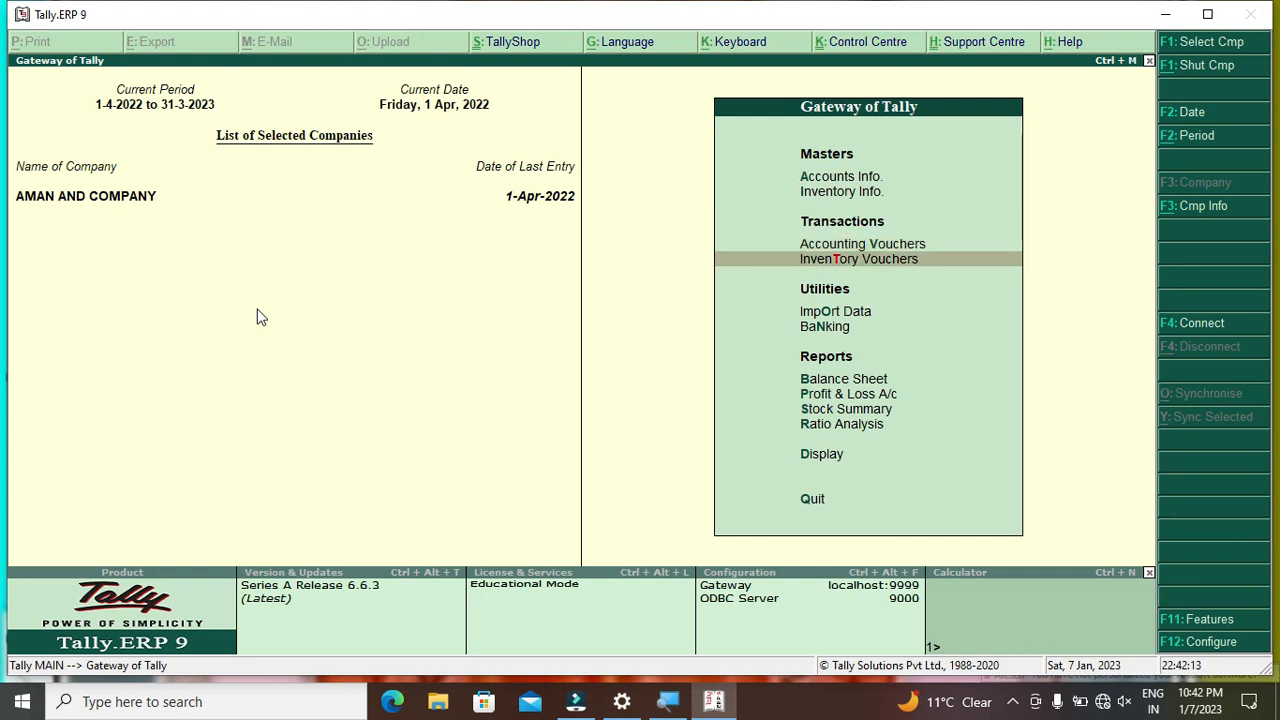
pyautogui.press('Return')
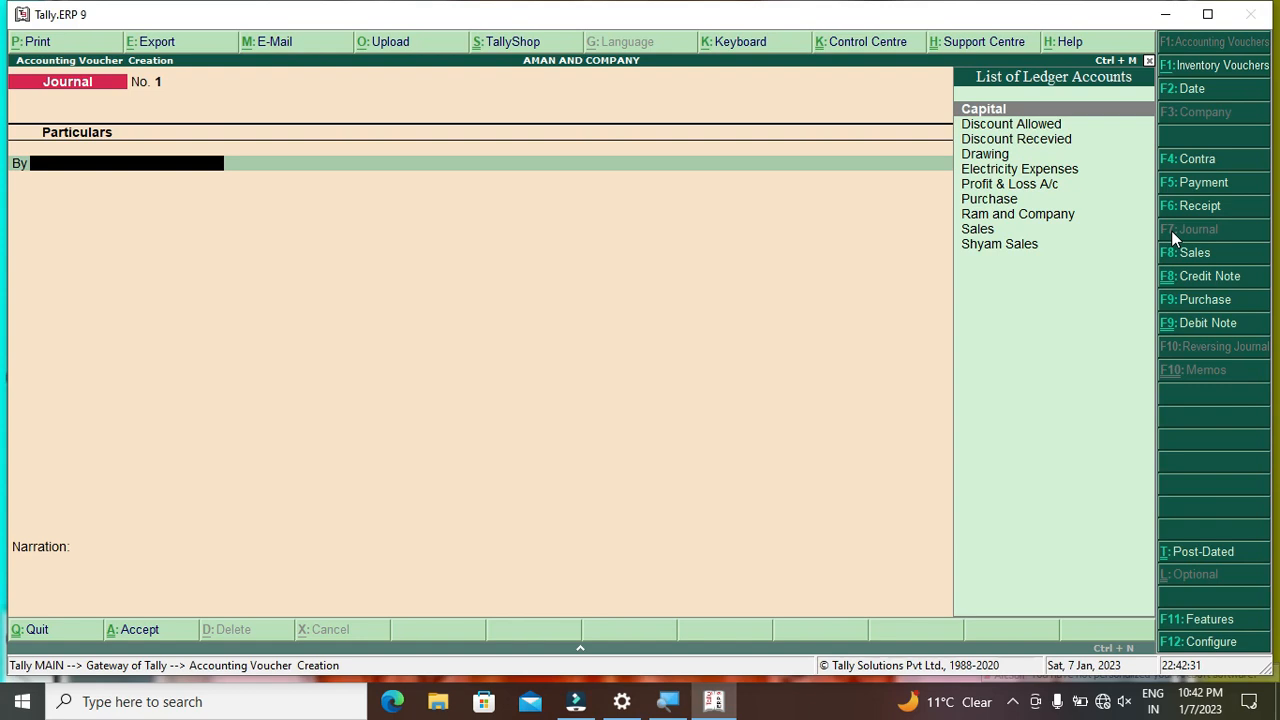
pyautogui.hotkey('alt', 'F7')
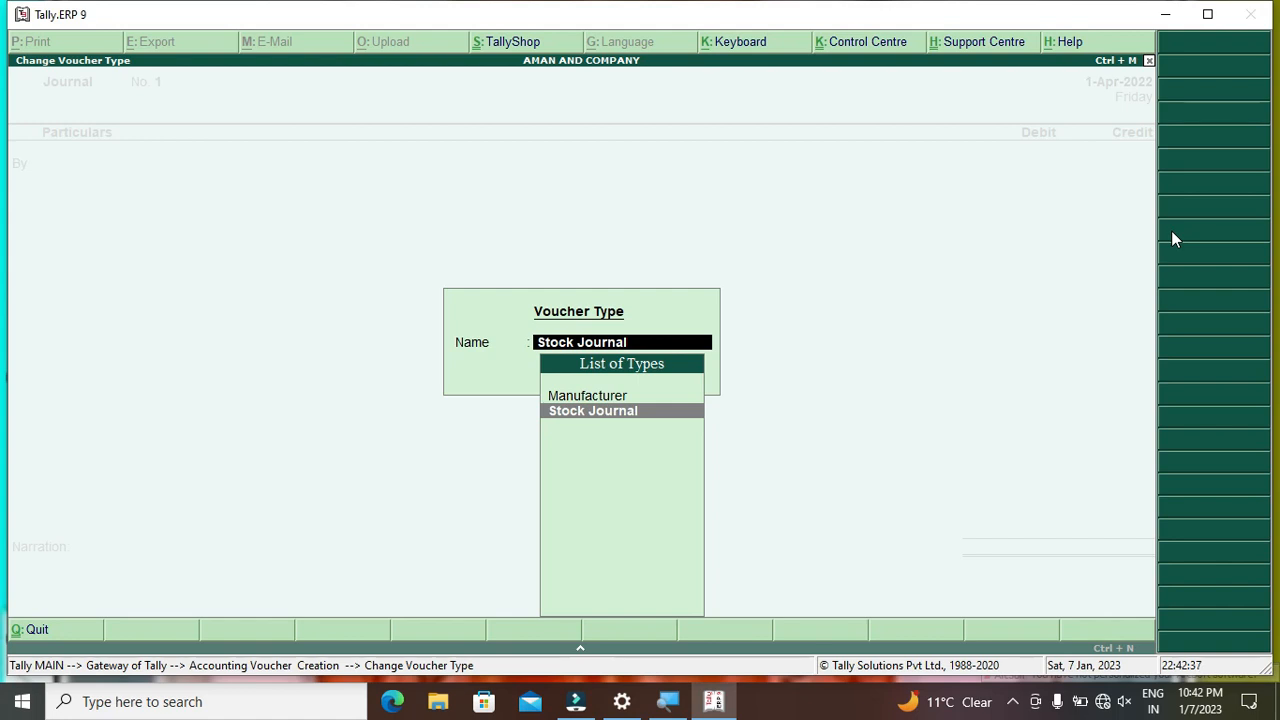
pyautogui.press('Up')
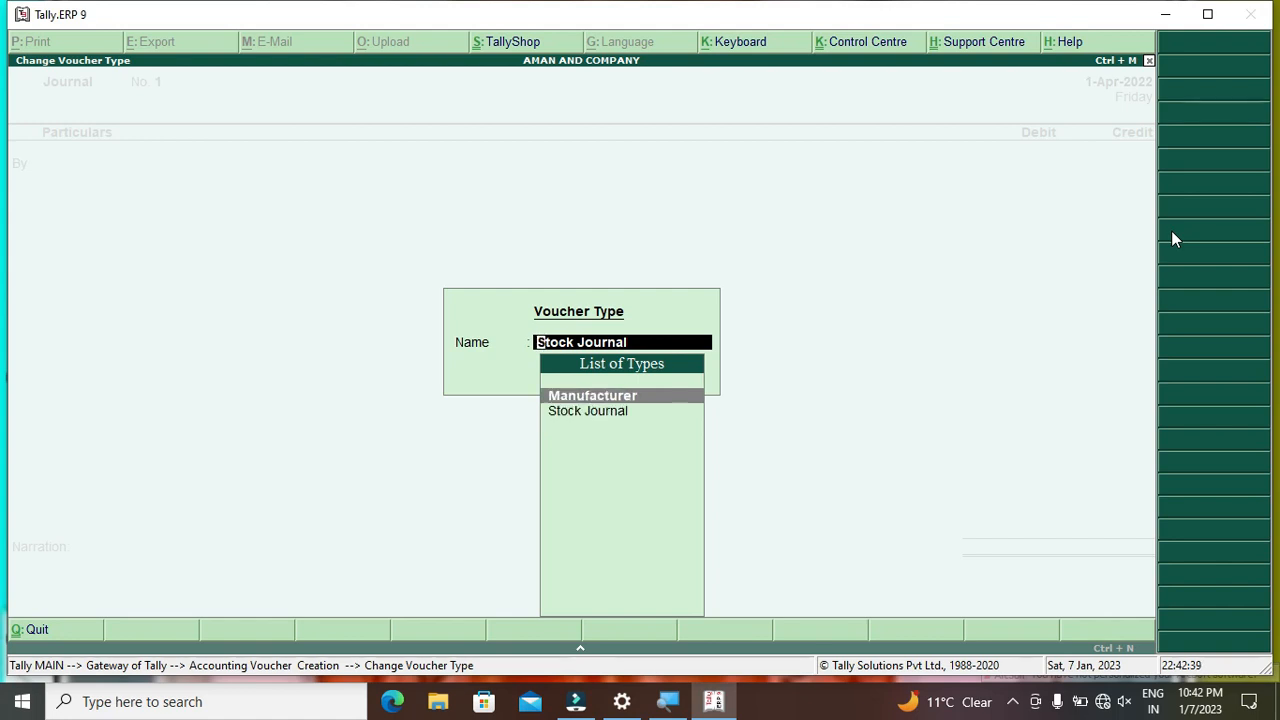
pyautogui.press('Return')
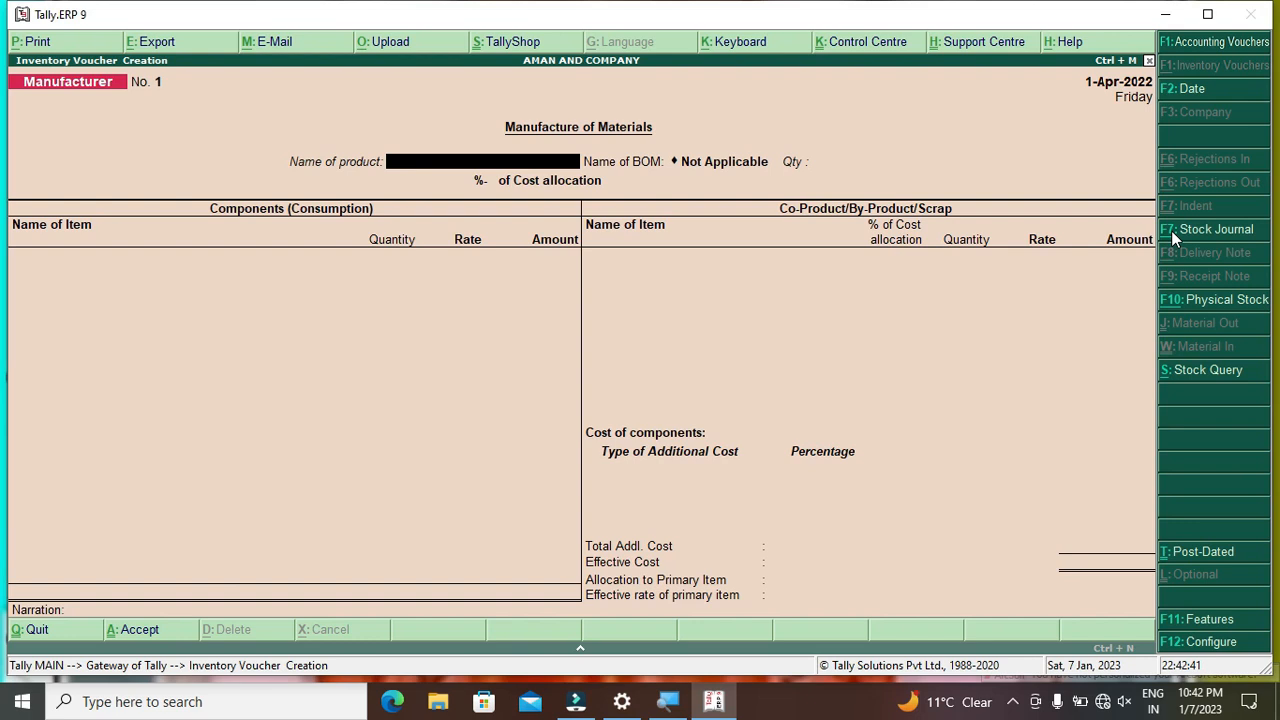
# Choose Computer as the product to manufacture with the Super Computer BOM and set its quantity to 50 nos.
pyautogui.press('space')
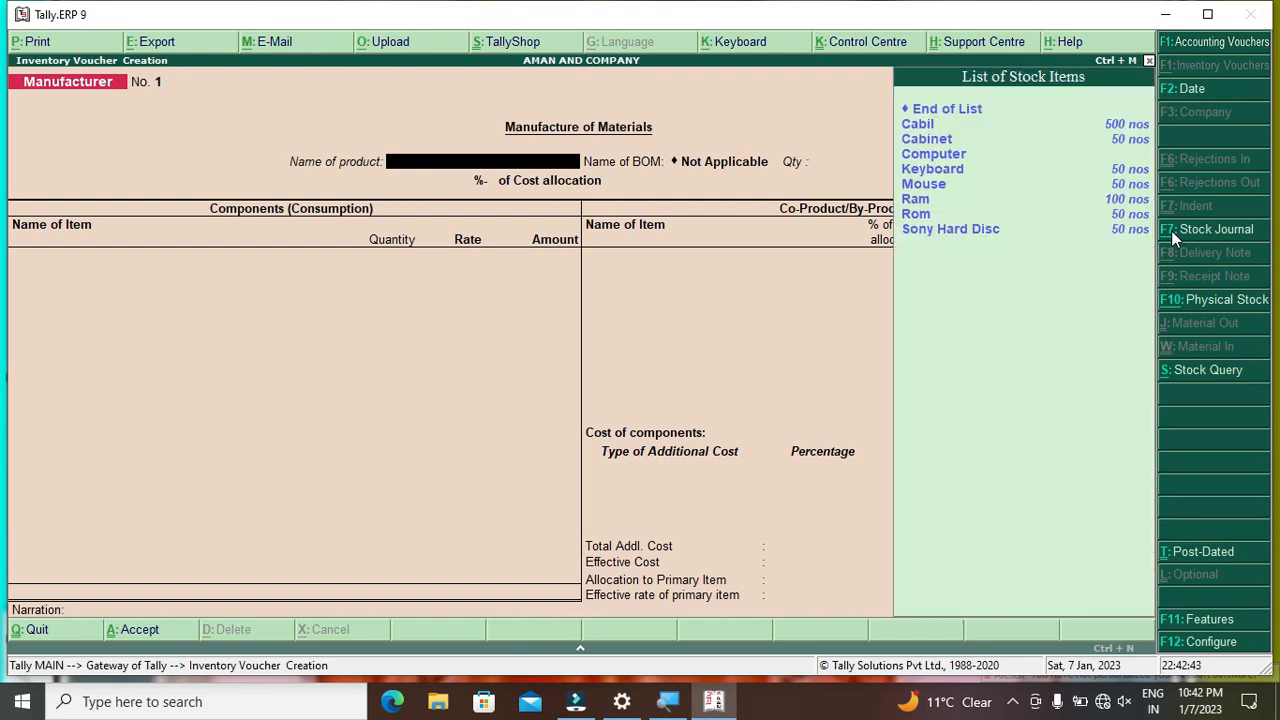
pyautogui.press('Down')
pyautogui.press('Down')
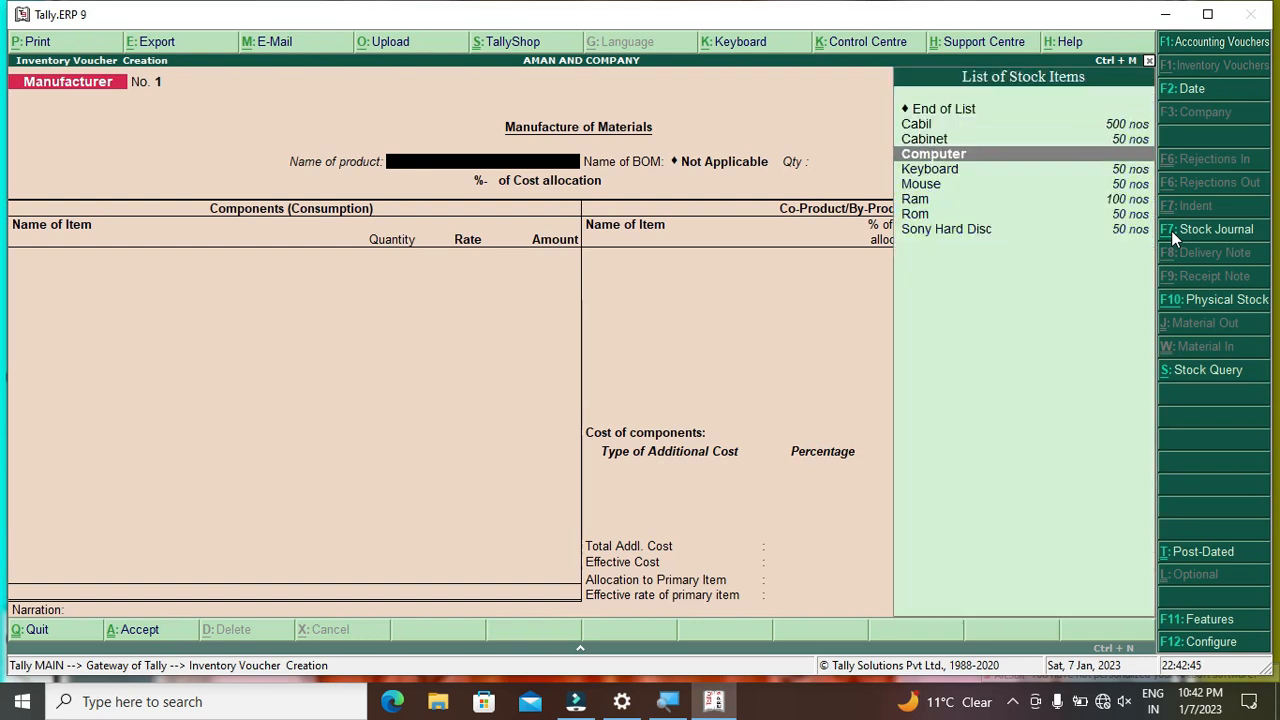
pyautogui.press('Return')
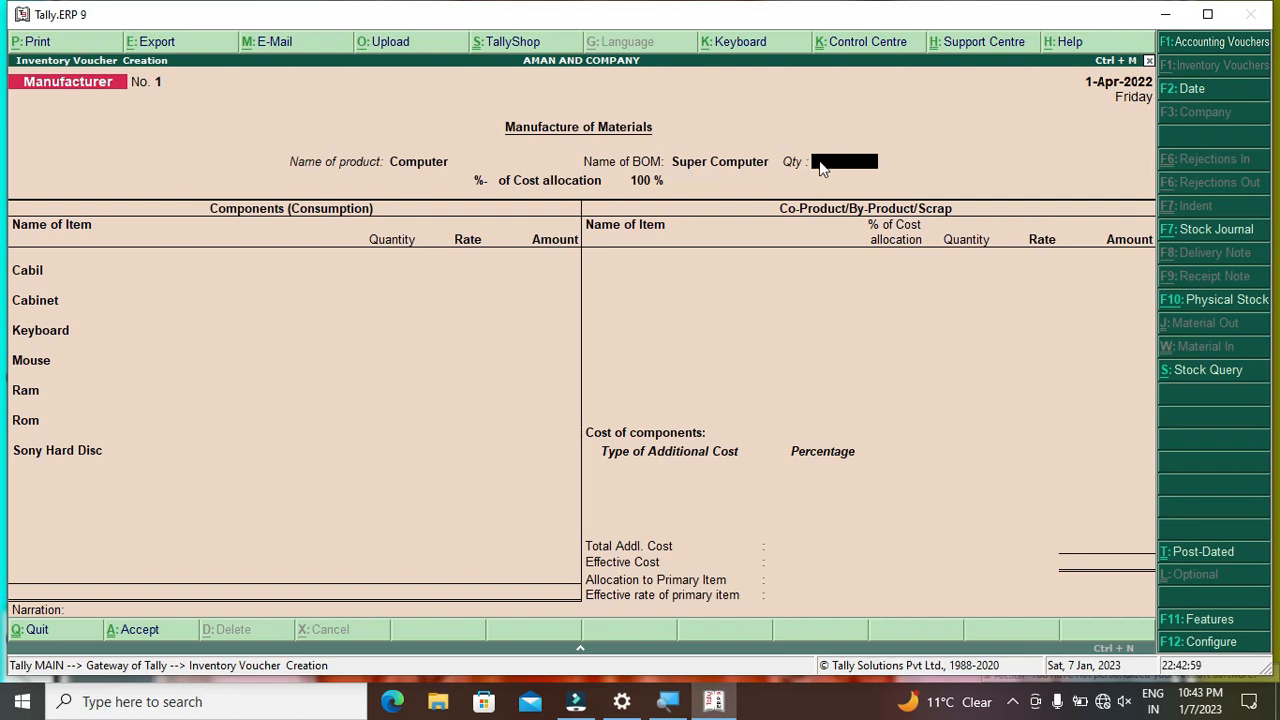
pyautogui.write('50')
pyautogui.press('Return')
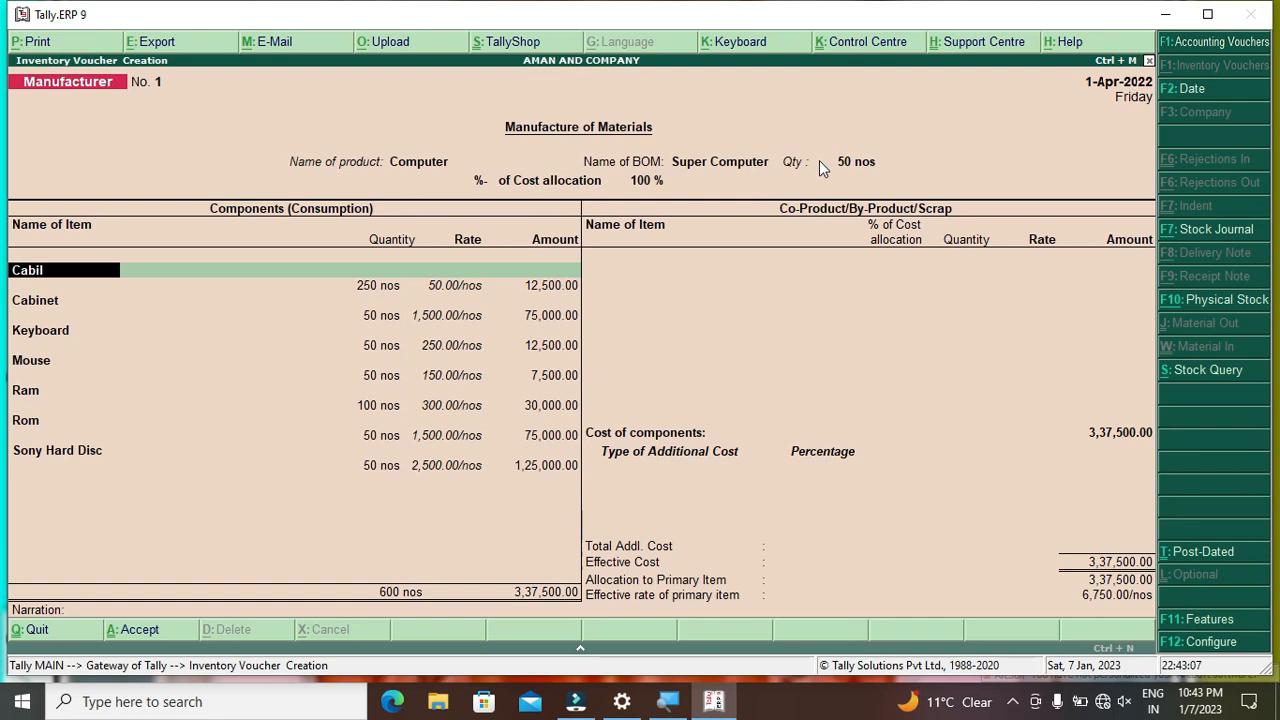
# Accept all BOM component lines from Cabil to Sony Hard Disc as filled in, and end the consumption list.
pyautogui.press('Return')
pyautogui.press('Return')
pyautogui.press('Return')
pyautogui.press('Return')
pyautogui.press('Return')
pyautogui.press('Return')
pyautogui.press('Return')
pyautogui.press('Return')
pyautogui.press('Return')
pyautogui.press('Return')
pyautogui.press('Return')
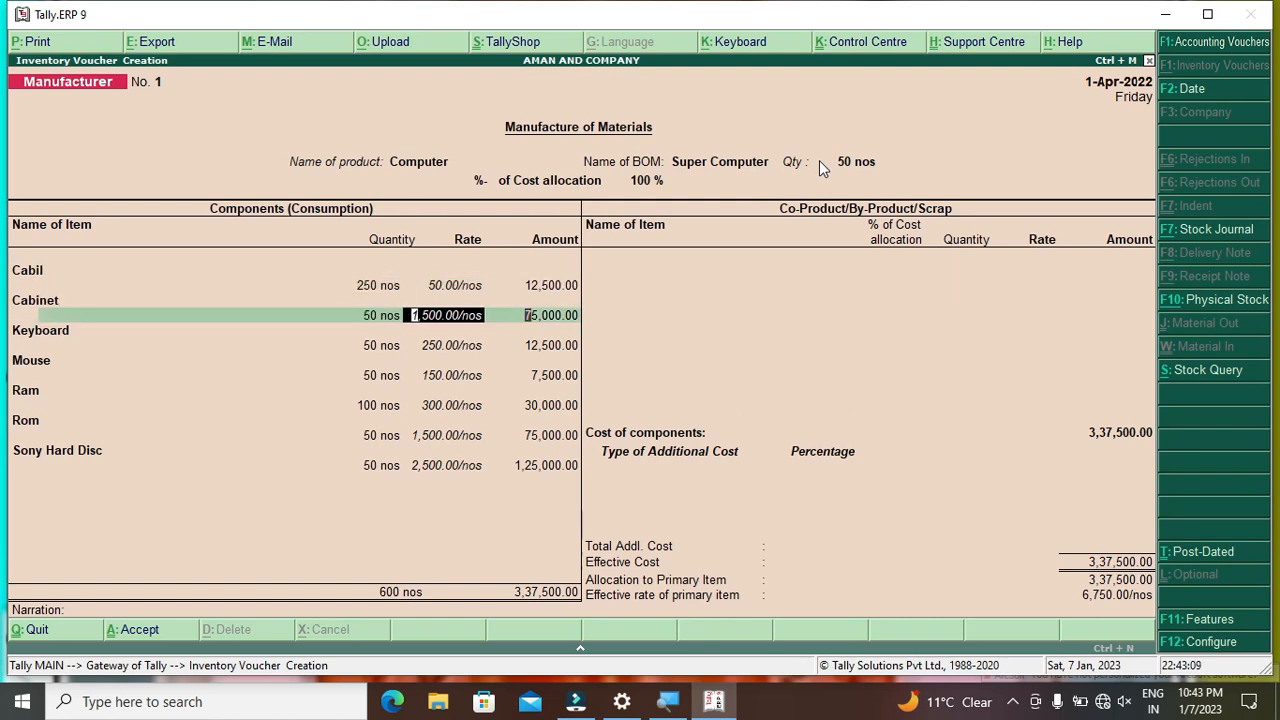
pyautogui.press('Return')
pyautogui.press('Return')
pyautogui.press('Return')
pyautogui.press('Return')
pyautogui.press('Return')
pyautogui.press('Return')
pyautogui.press('Return')
pyautogui.press('Return')
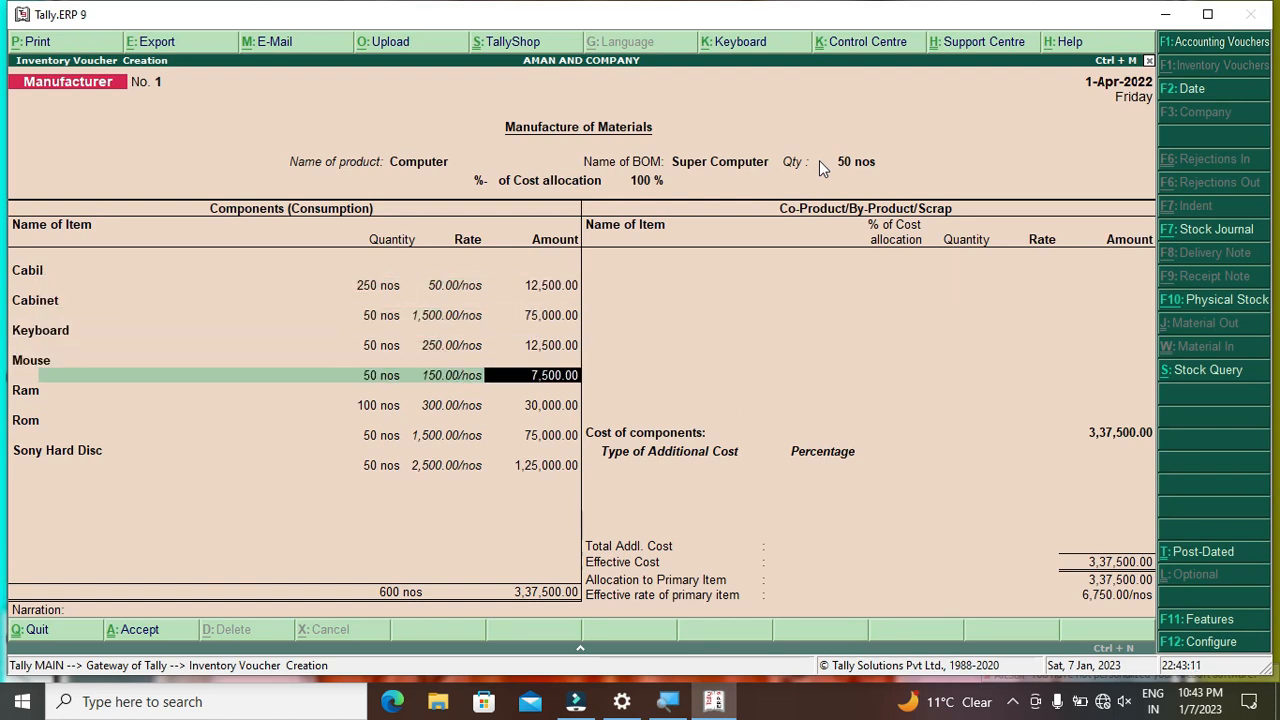
pyautogui.press('Return')
pyautogui.press('Return')
pyautogui.press('Return')
pyautogui.press('Return')
pyautogui.press('Return')
pyautogui.press('Return')
pyautogui.press('Return')
pyautogui.press('Return')
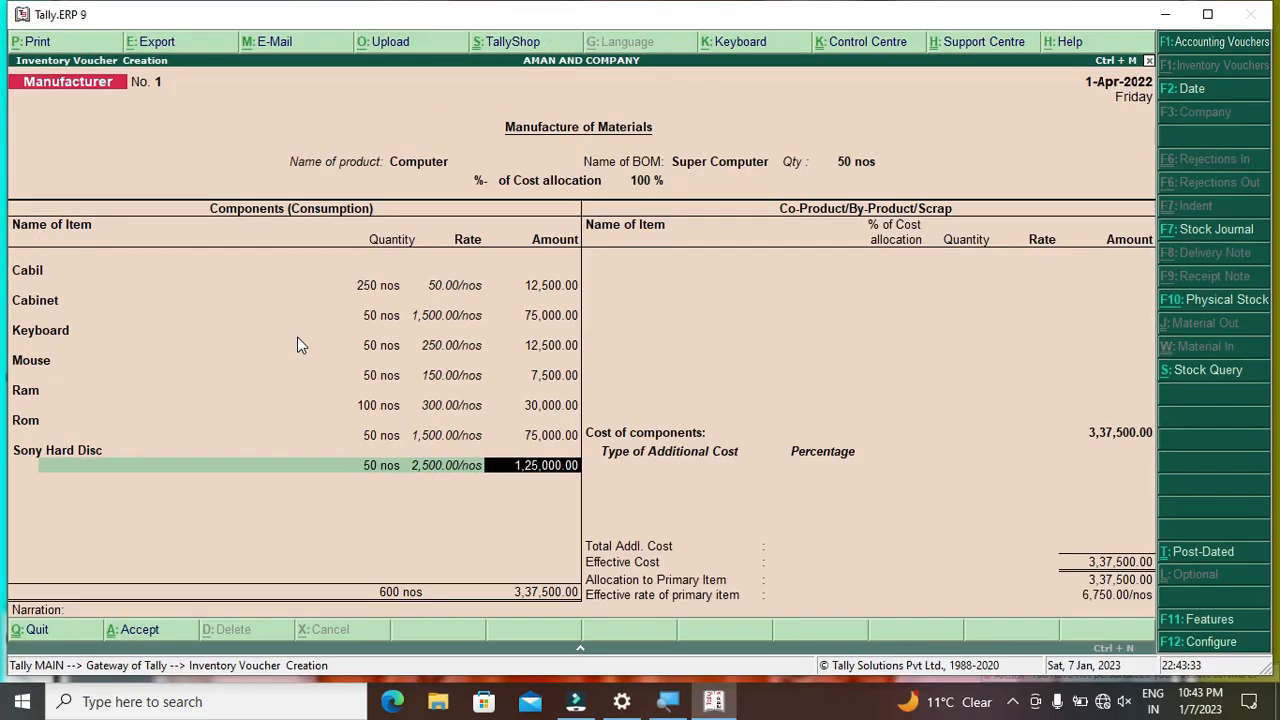
pyautogui.press('Return')
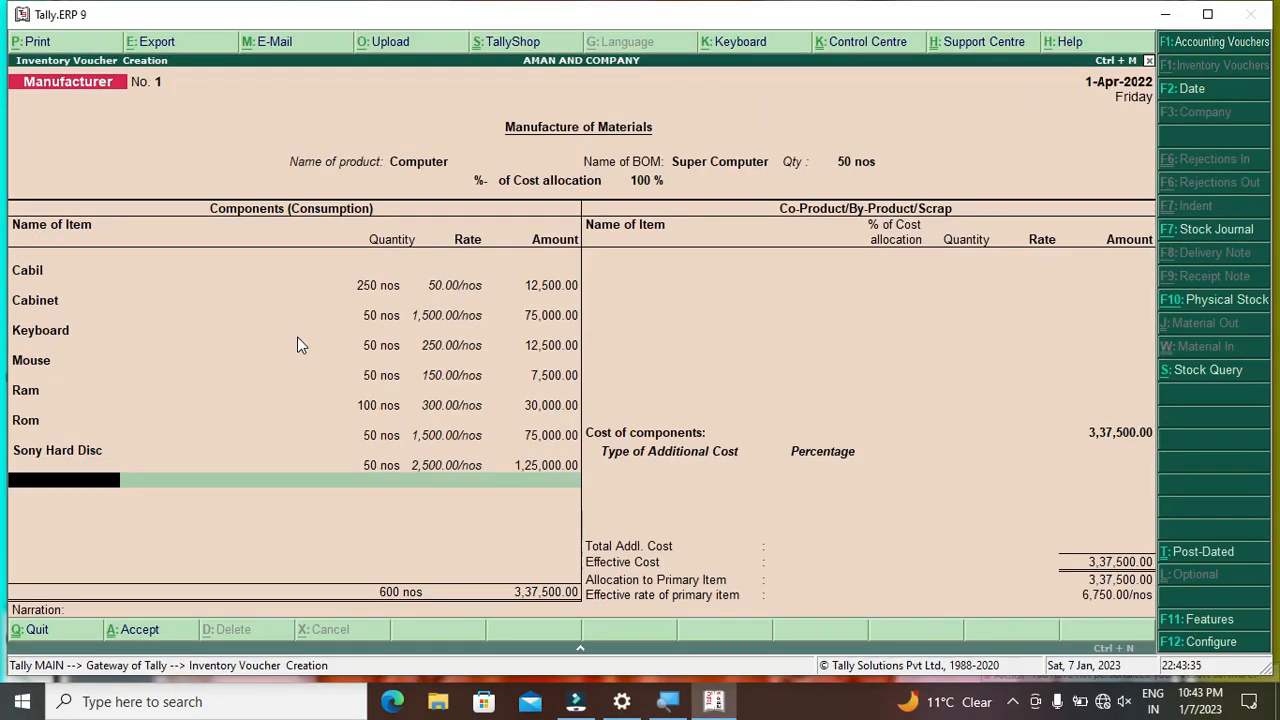
pyautogui.press('Return')
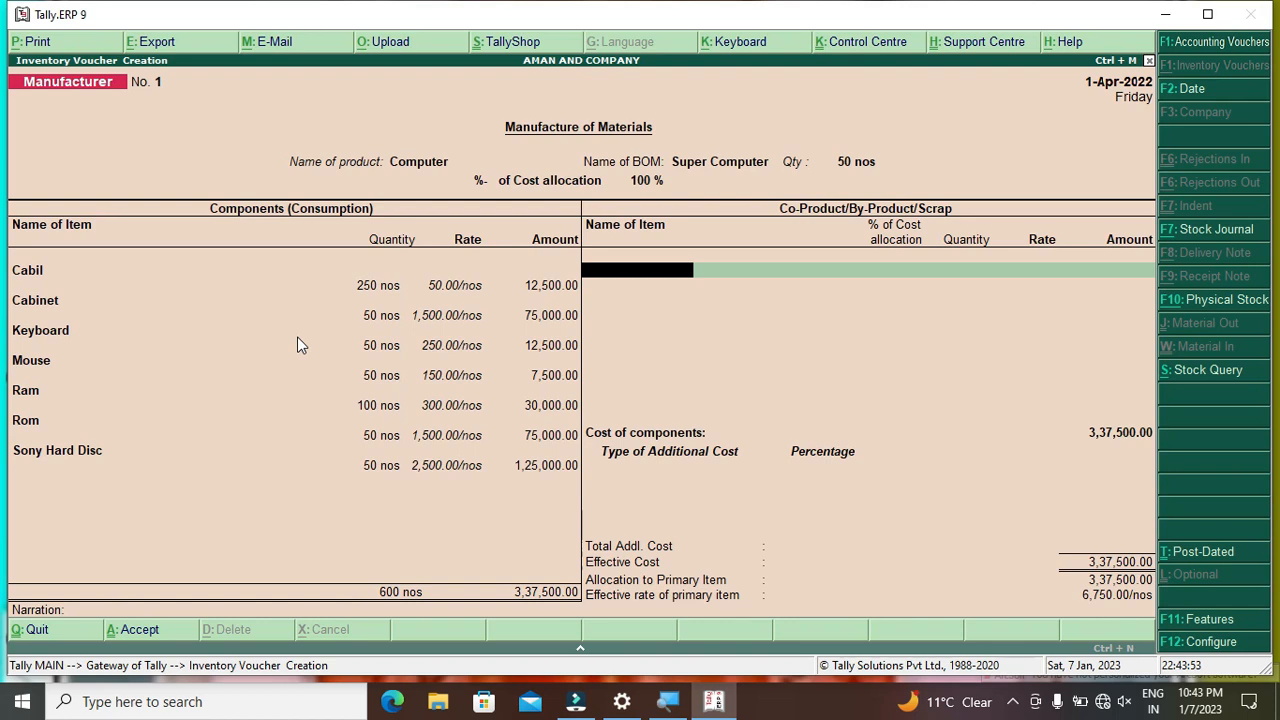
# Start creating a stock item named Scap under the Primary group from the co-product/by-product/scrap list.
pyautogui.hotkey('alt', 'c')
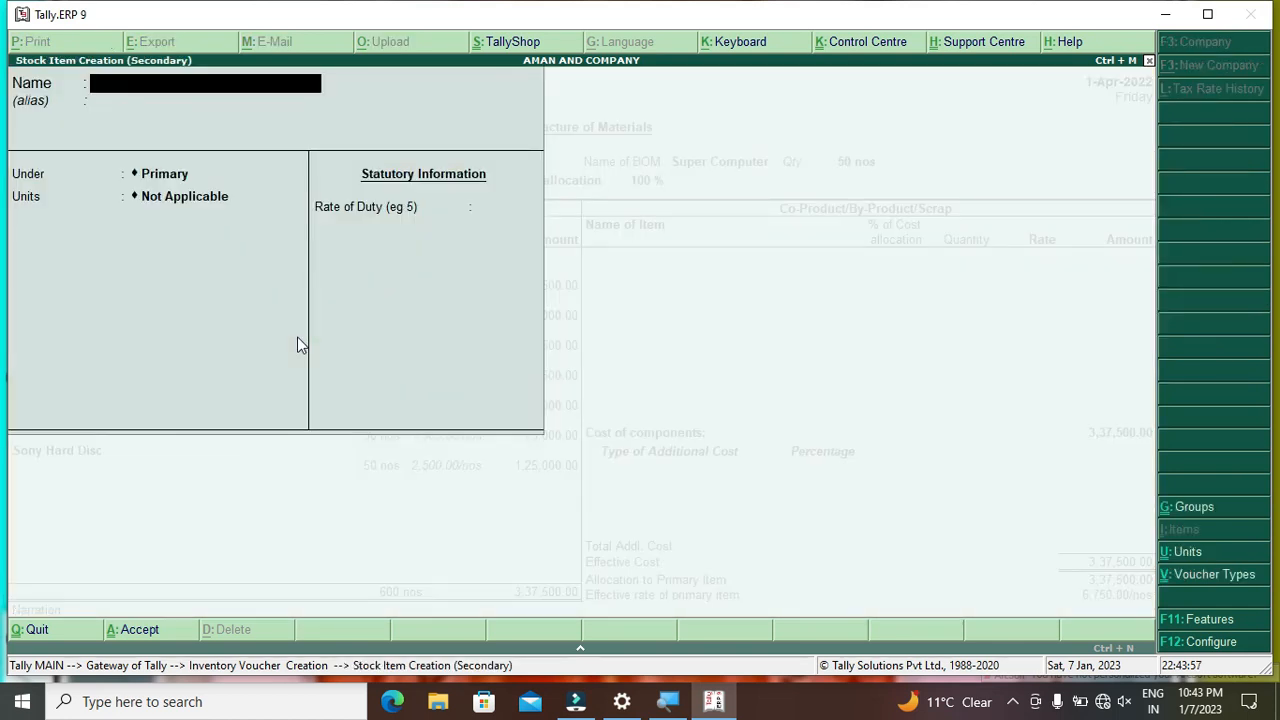
pyautogui.write('Scap')
pyautogui.press('Return')
pyautogui.press('Down')
pyautogui.press('Down')
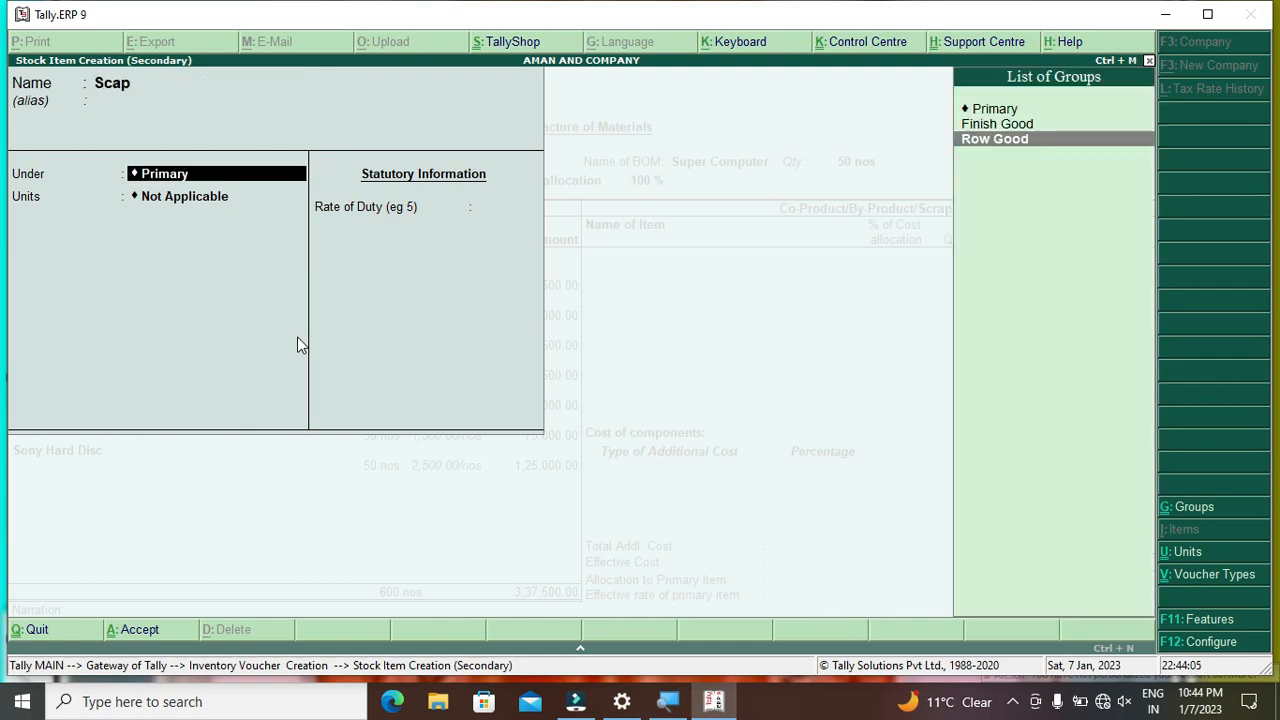
pyautogui.press('Up')
pyautogui.press('Up')
pyautogui.press('Return')
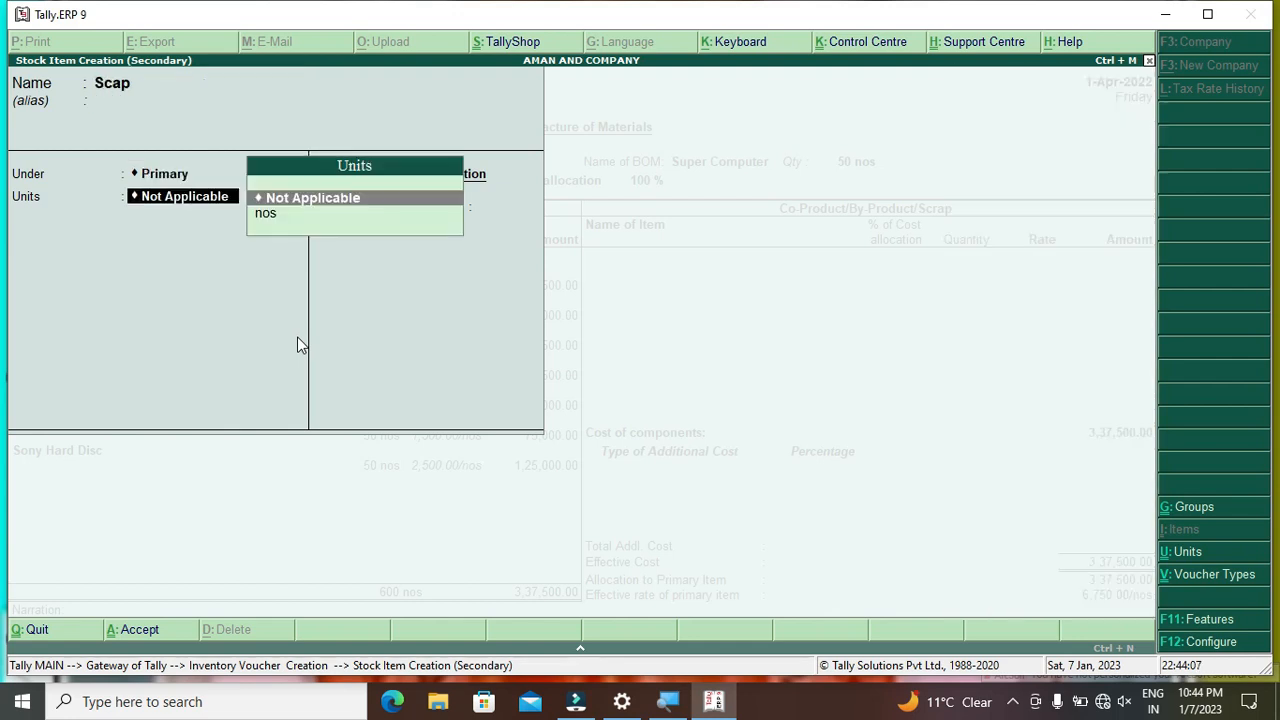
pyautogui.press('Down')
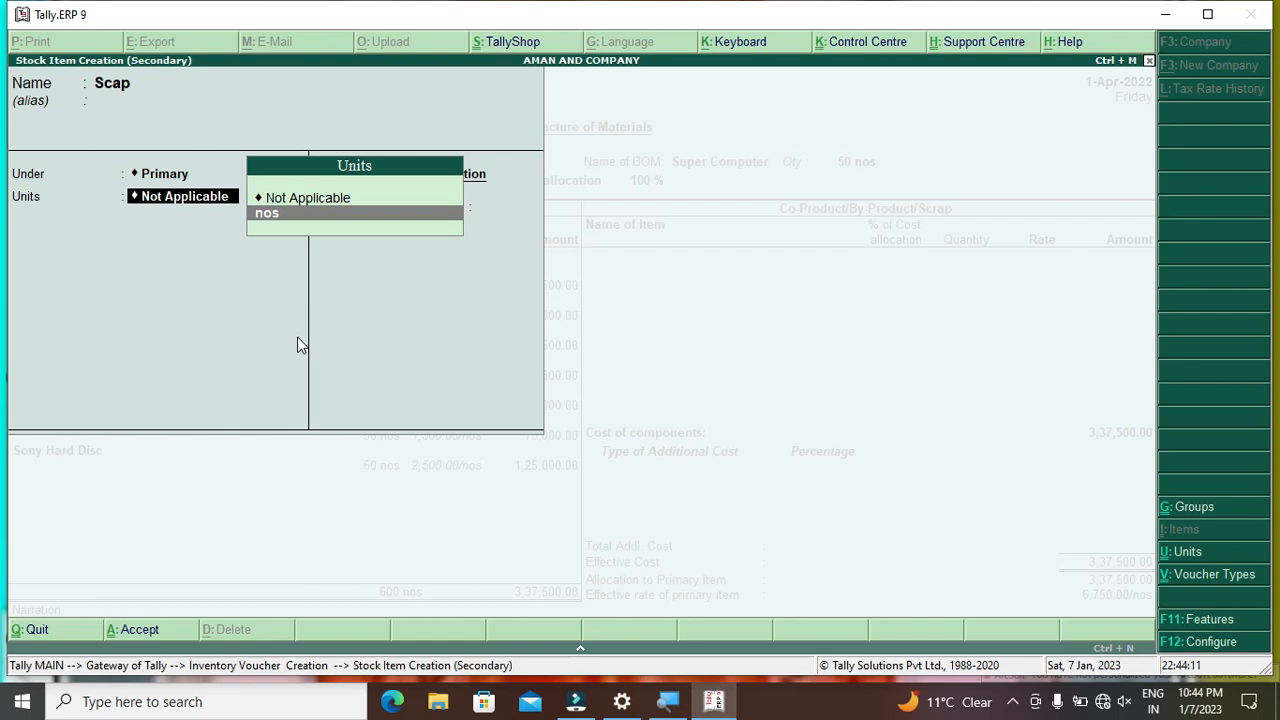
# Create the simple unit kg for the Scap item and save the item without components or a duty rate.
pyautogui.hotkey('alt', 'c')
pyautogui.write('kg')
pyautogui.press('Return')
pyautogui.press('Return')
pyautogui.press('Return')
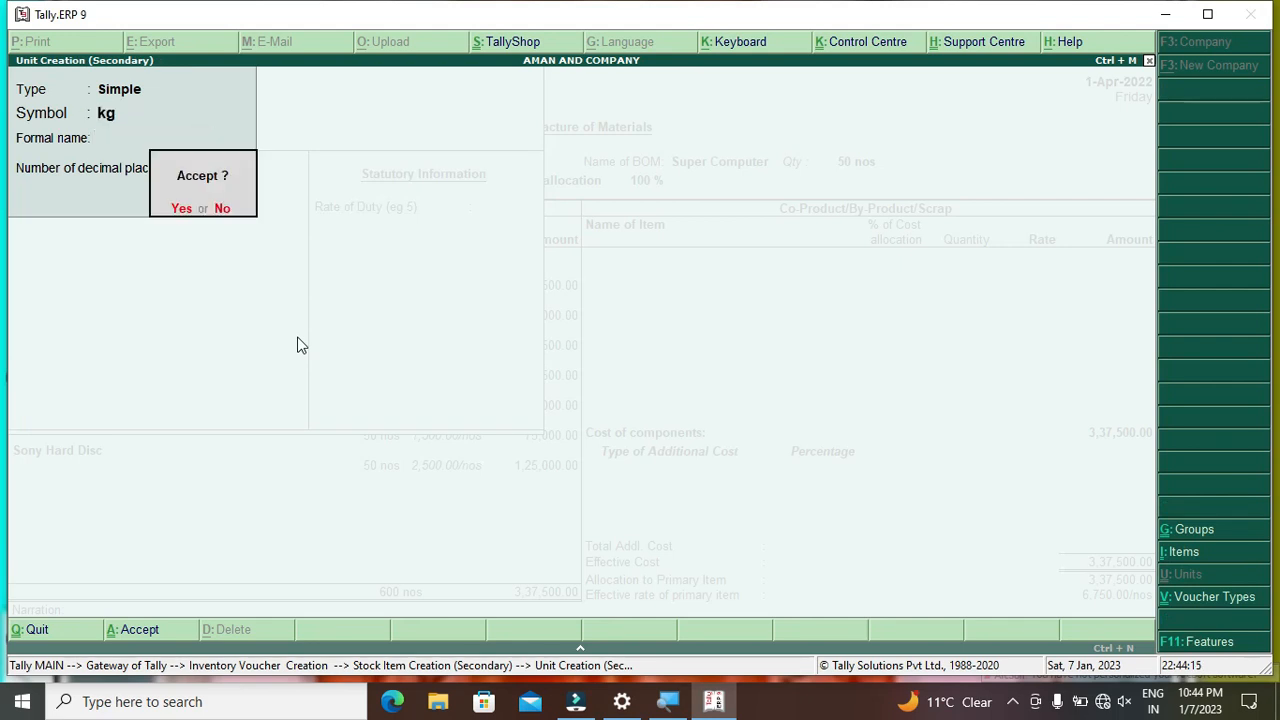
pyautogui.press('Return')
pyautogui.press('Return')
pyautogui.press('Return')
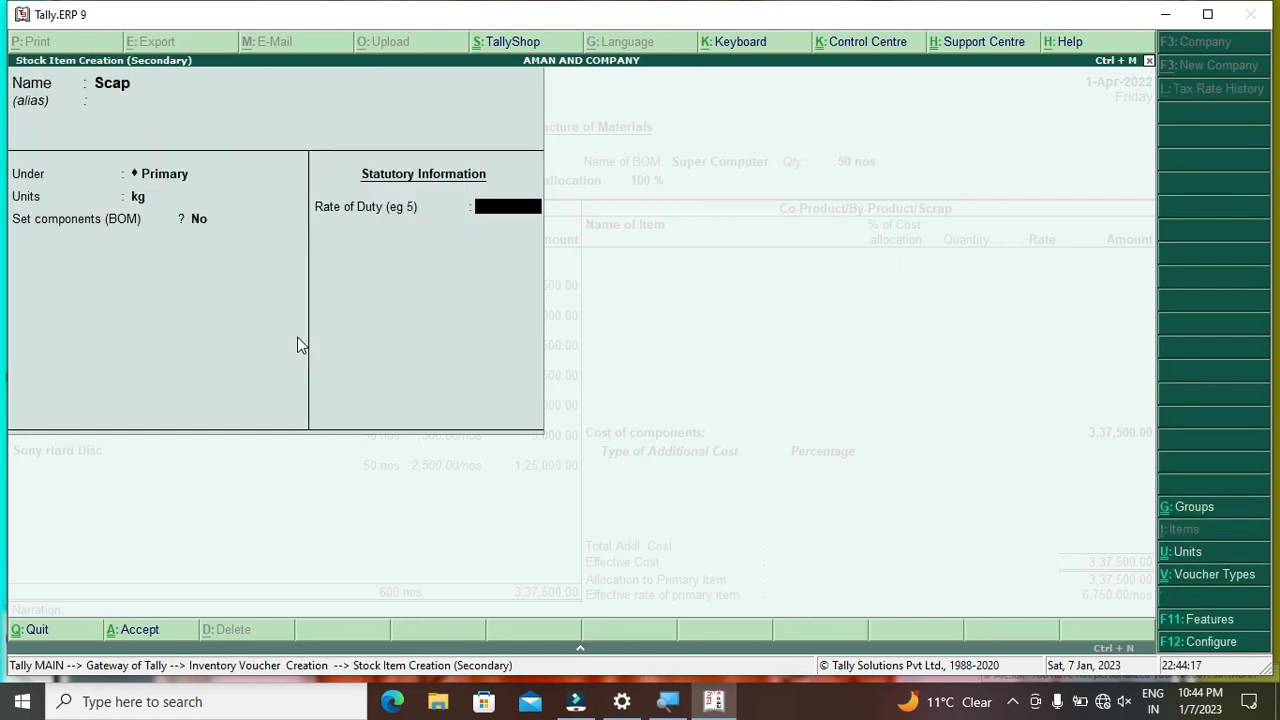
pyautogui.press('Return')
pyautogui.press('Return')
pyautogui.press('Return')
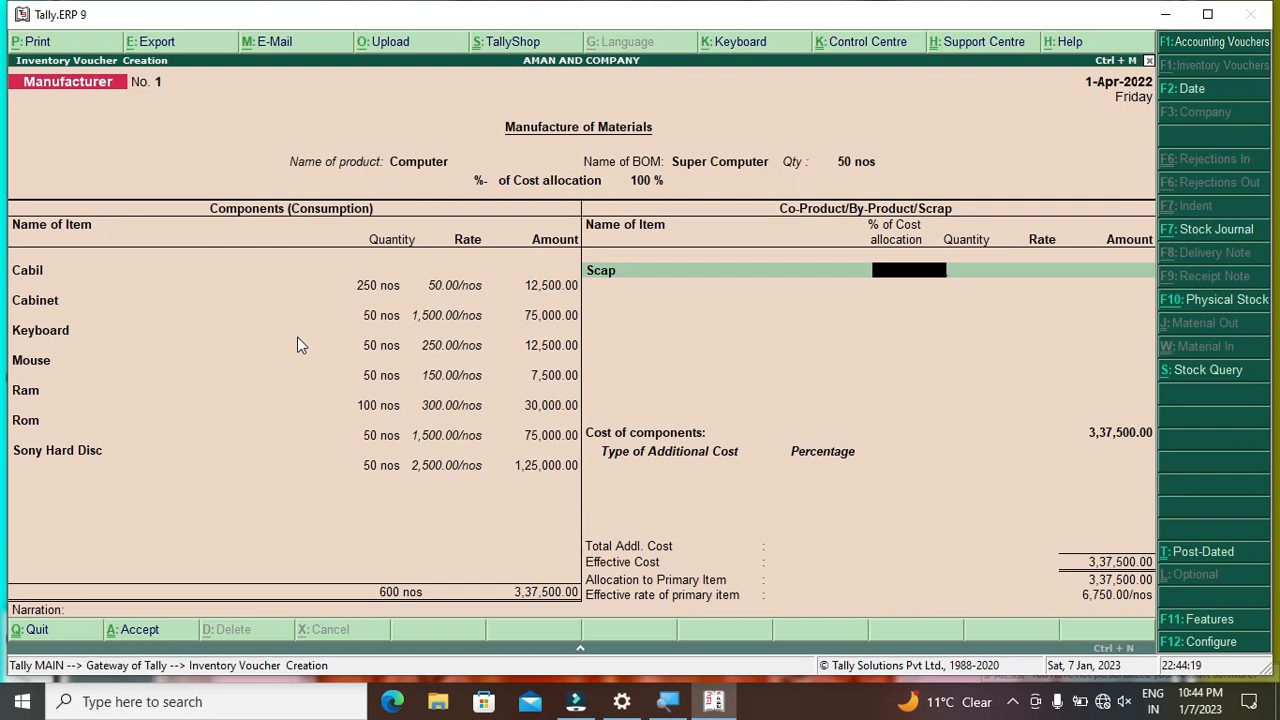
# Allocate 5% of the cost to Scap, leave its quantity blank and end the by-product list.
pyautogui.write('5')
pyautogui.press('Return')
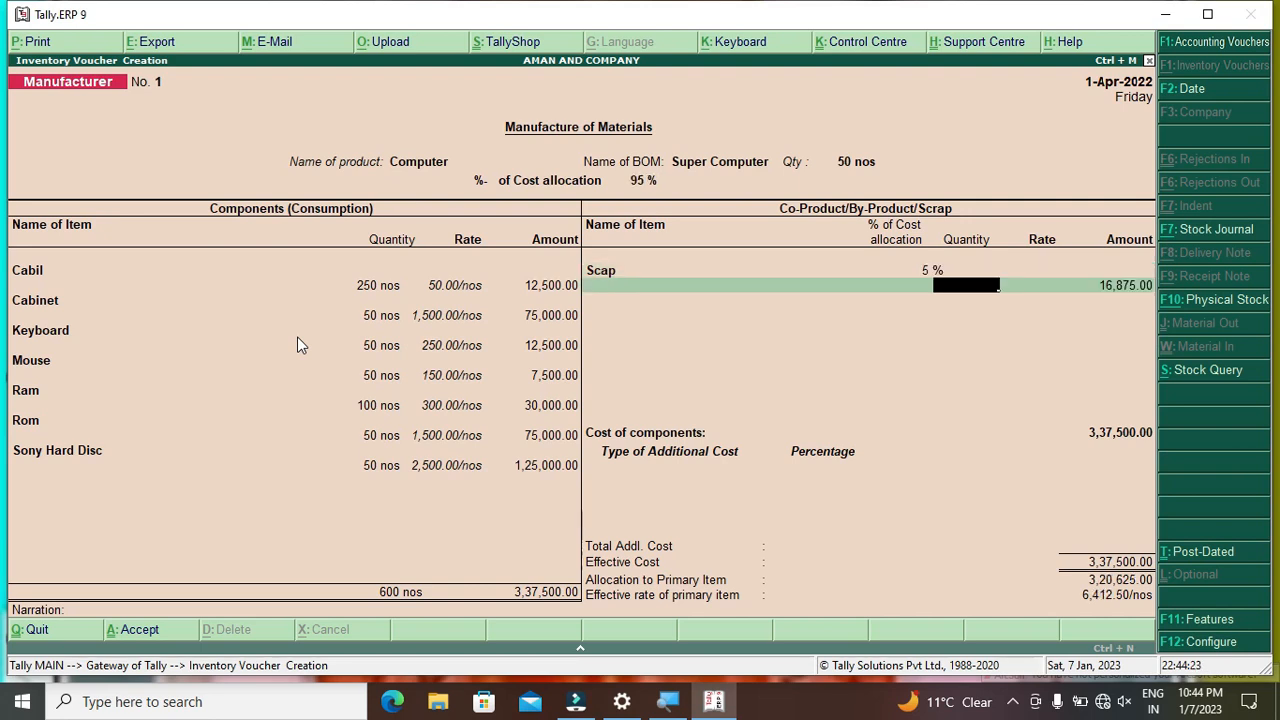
pyautogui.press('Return')
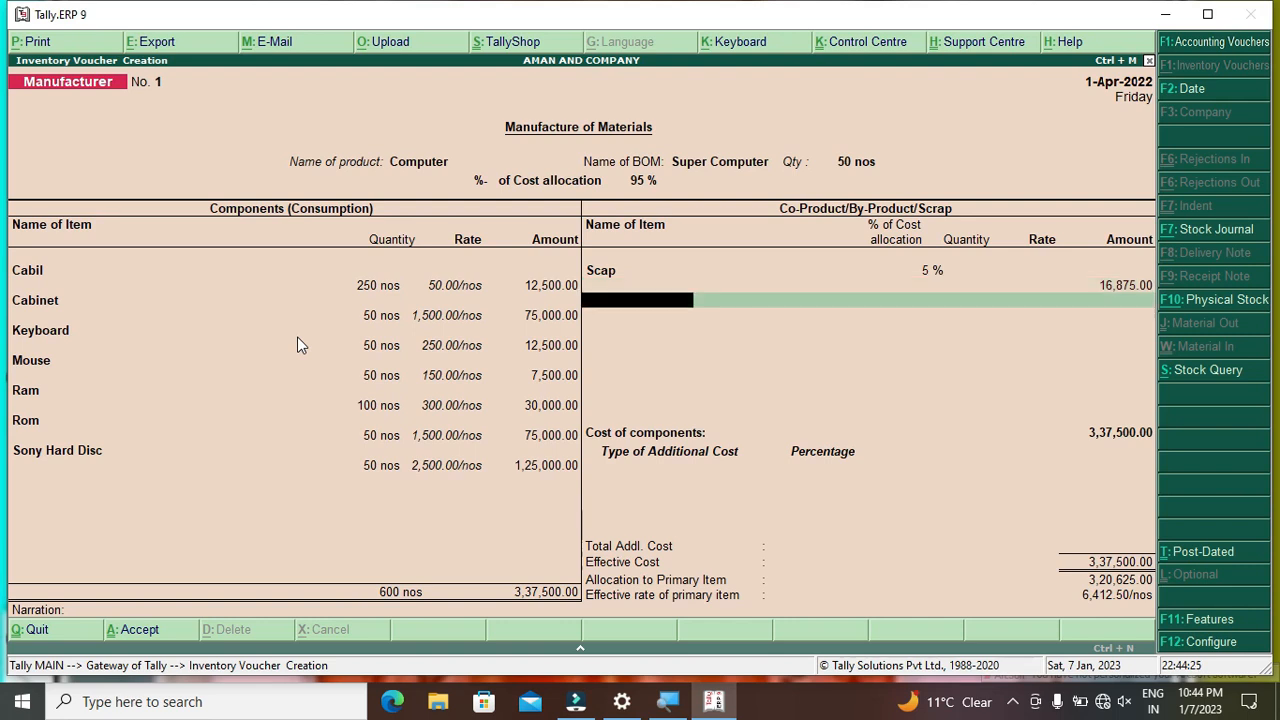
pyautogui.press('Return')
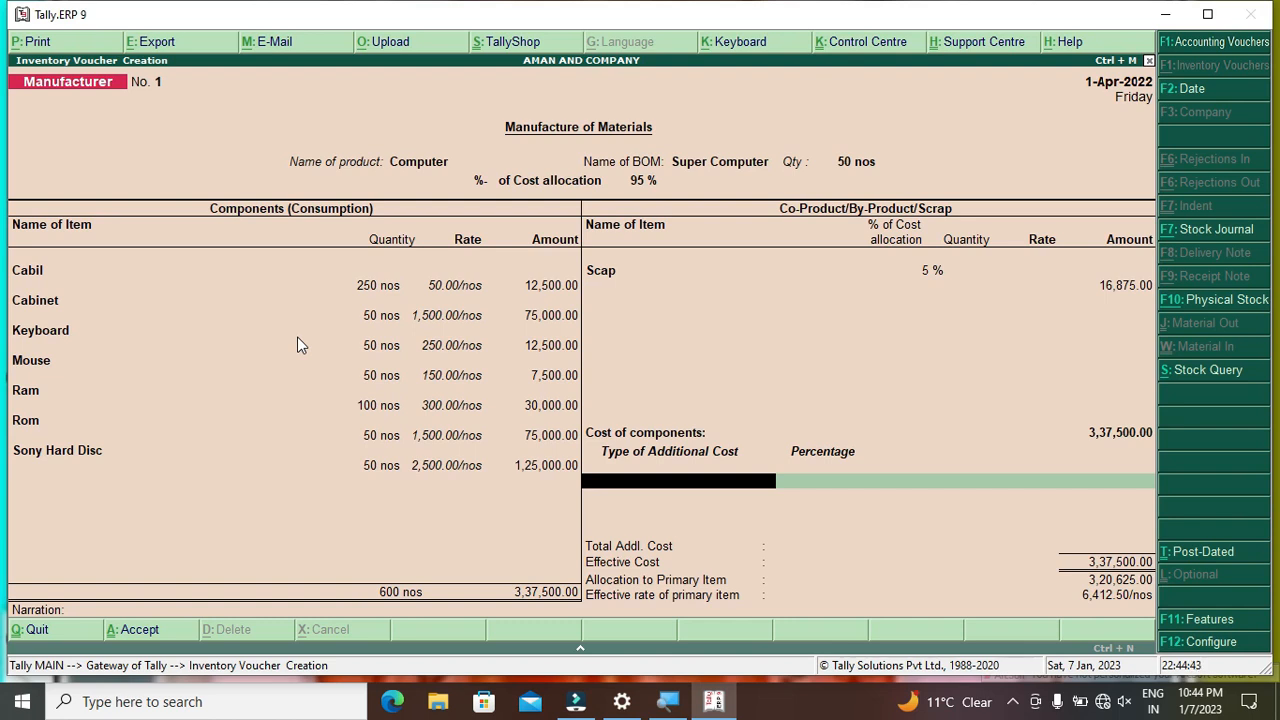
# Create a ledger named Wages under Direct Expenses as an additional cost and save it.
pyautogui.hotkey('alt', 'c')
pyautogui.write('W')
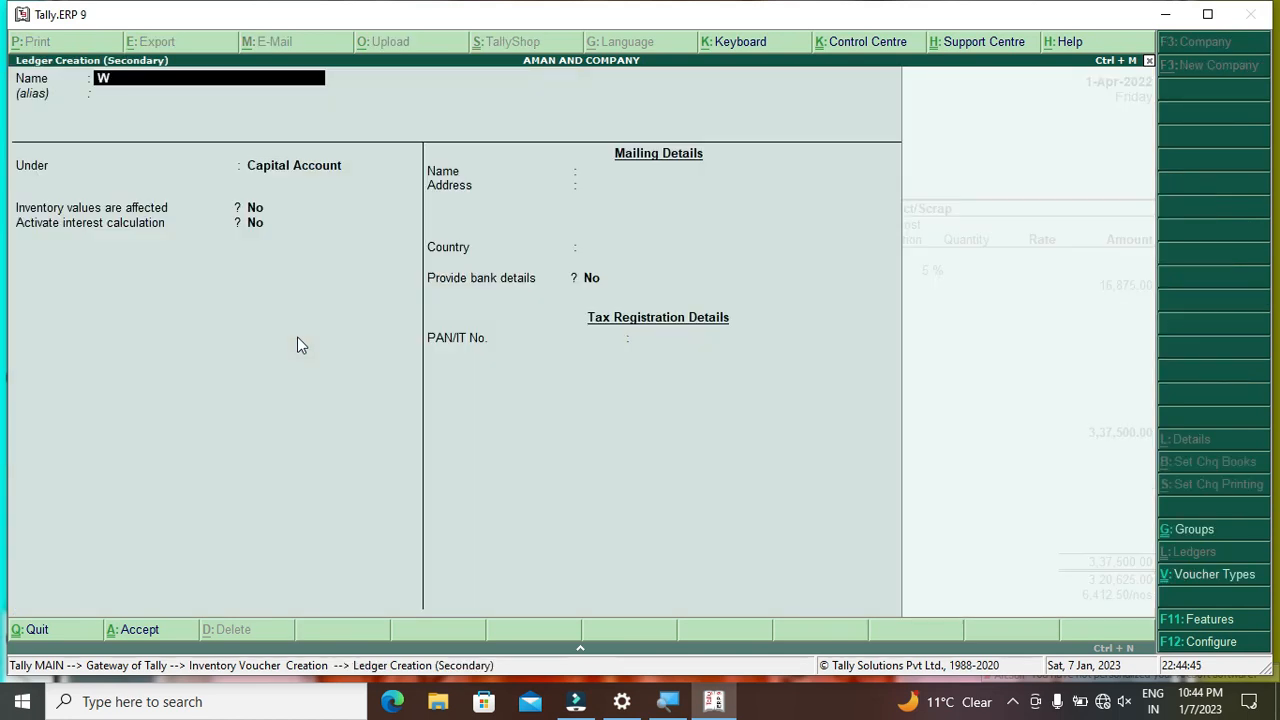
pyautogui.write('ages')
pyautogui.press('Return')
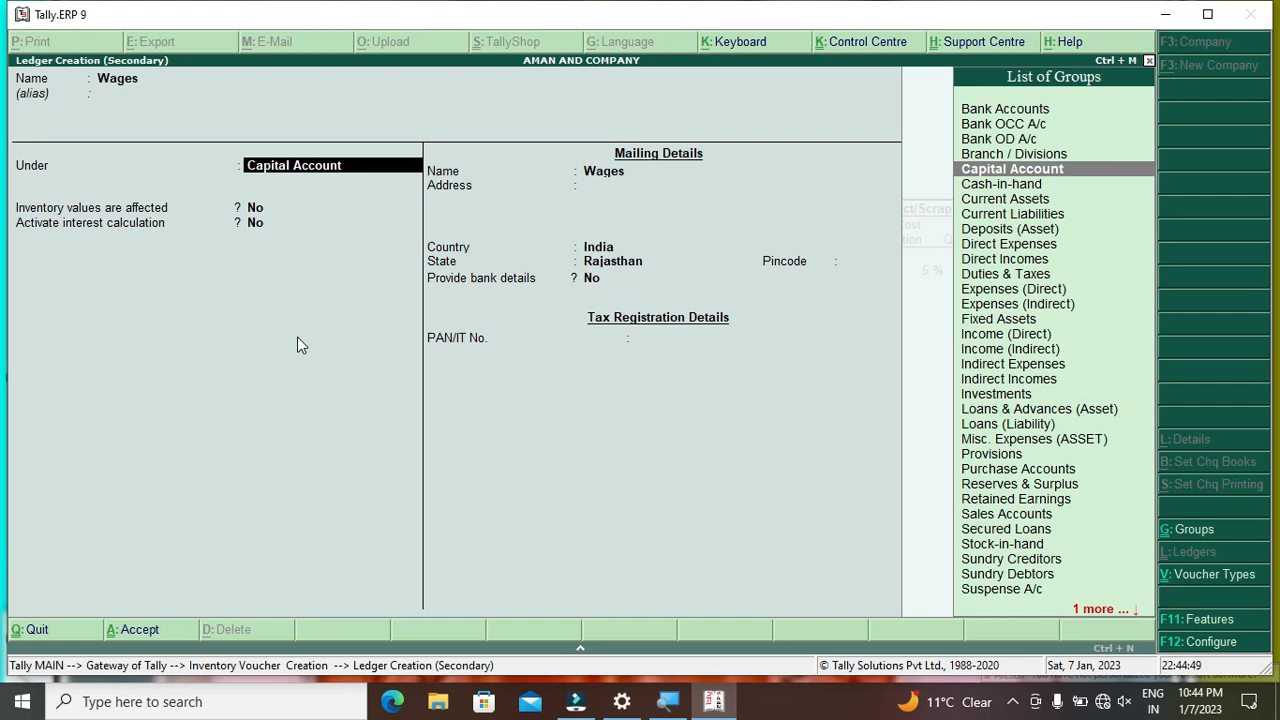
pyautogui.write('Dir')
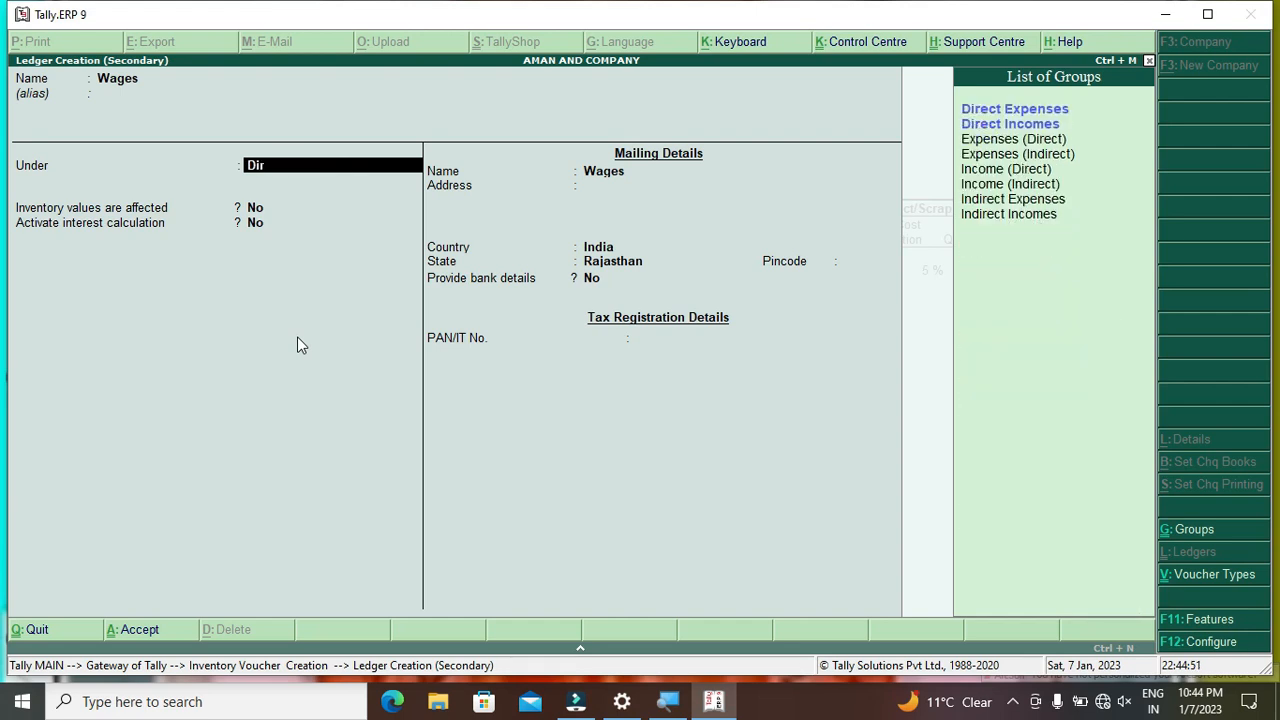
pyautogui.press('Return')
pyautogui.press('Return')
pyautogui.press('Return')
pyautogui.press('Return')
pyautogui.press('Return')
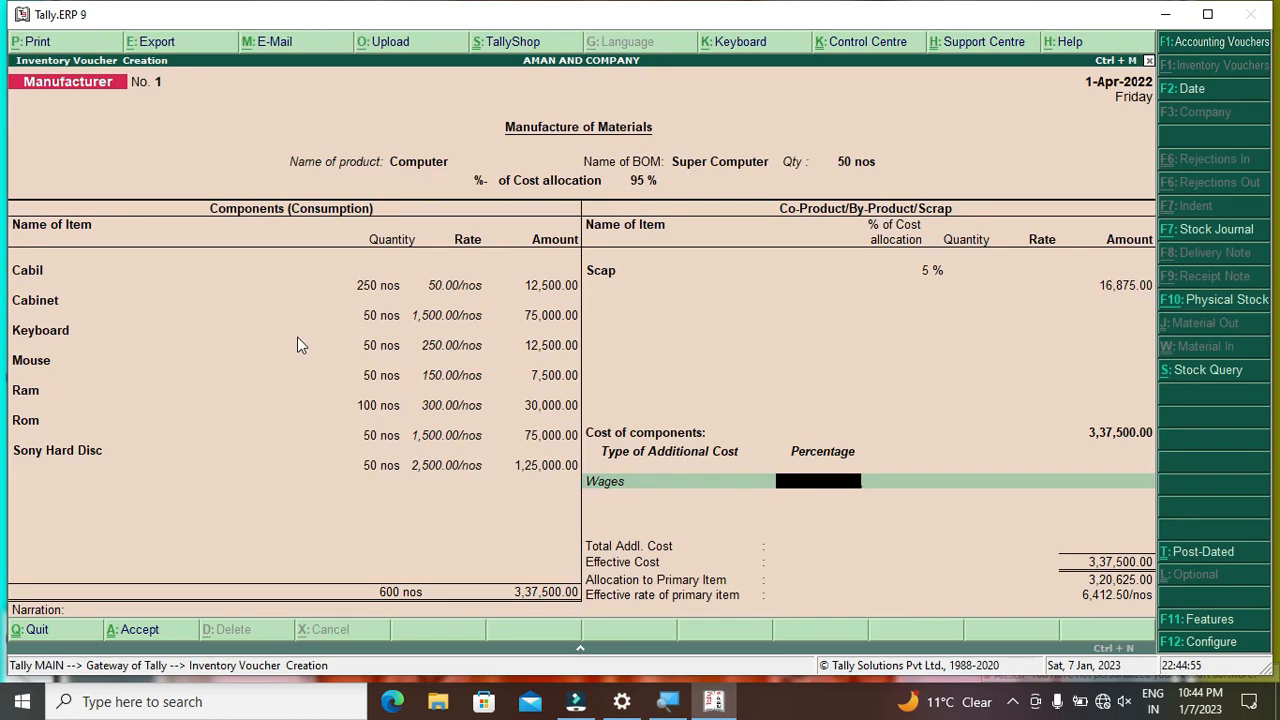
pyautogui.write('10')
pyautogui.press('Return')
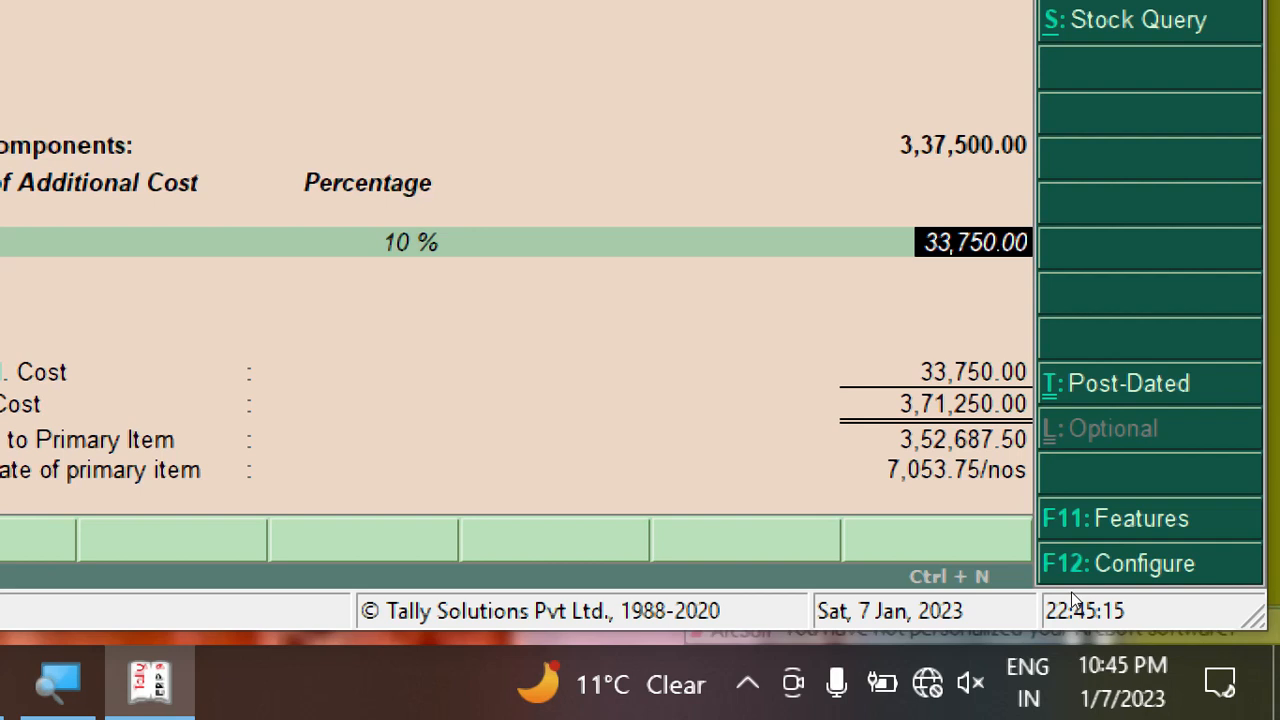
pyautogui.press('BackSpace')
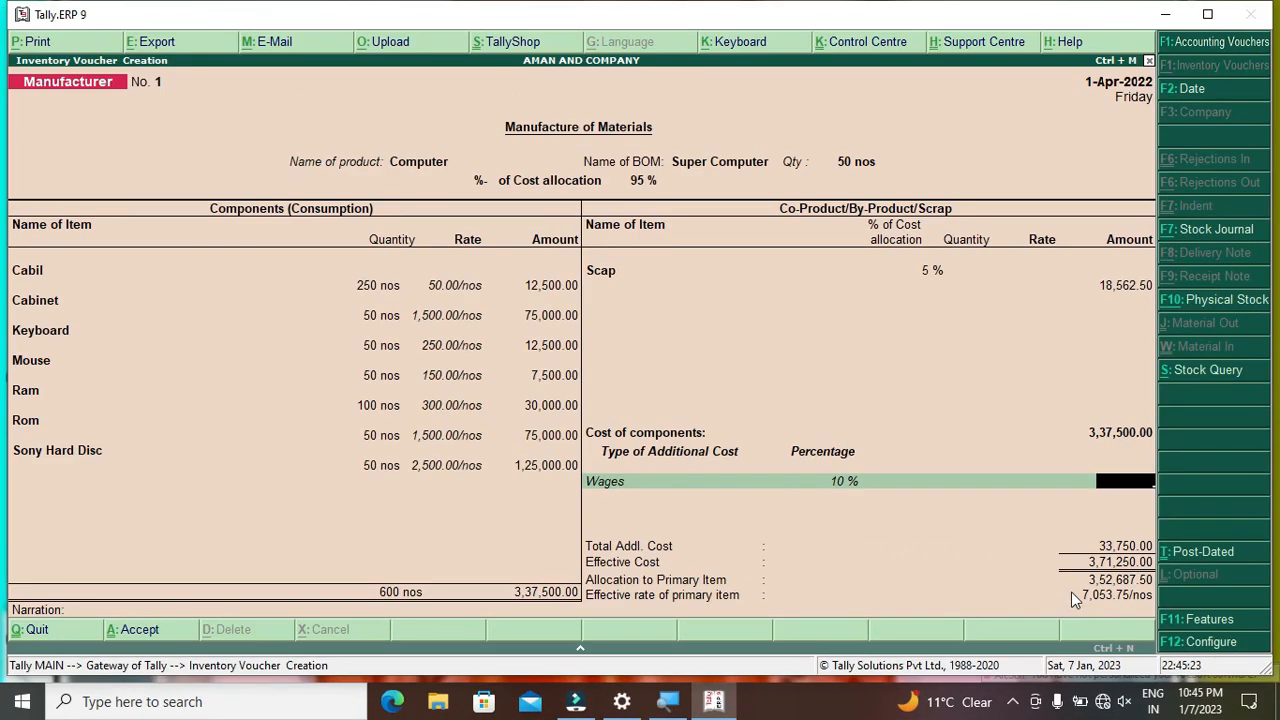
pyautogui.press('Return')
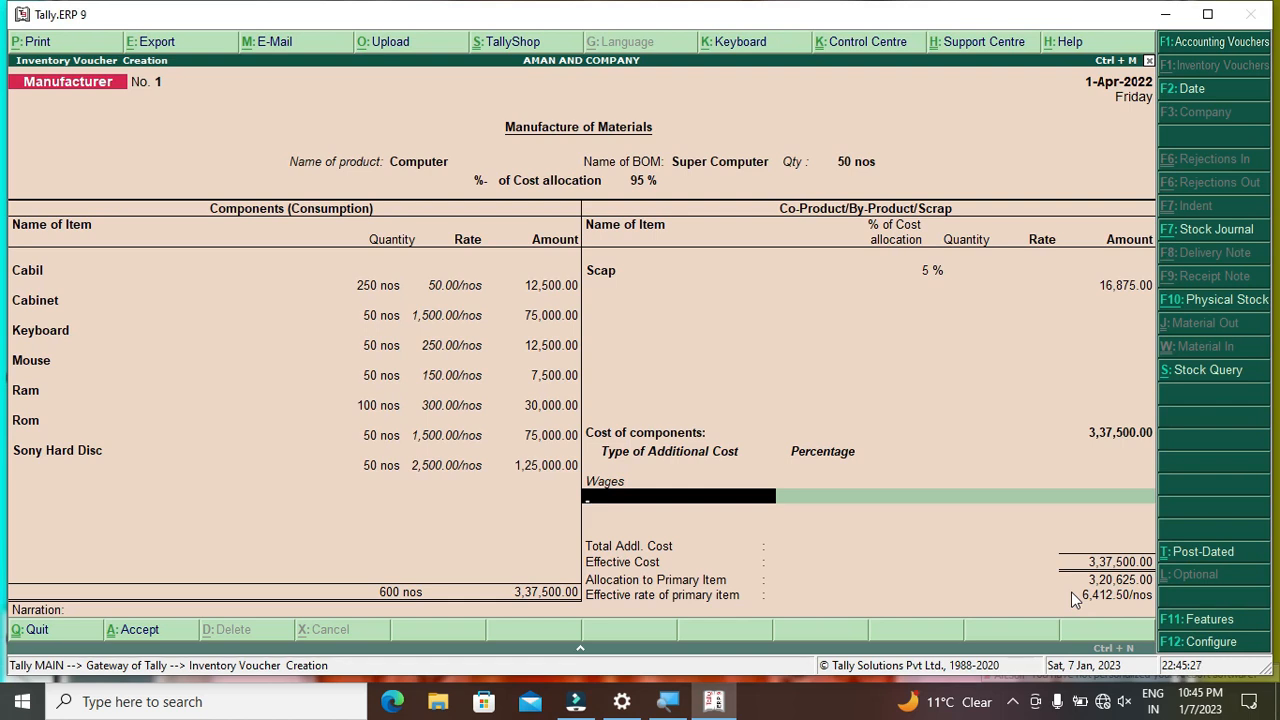
pyautogui.press('BackSpace')
pyautogui.press('BackSpace')
# Set the Wages additional cost to 10%, save the manufacturing voucher and return to the Gateway of Tally.
pyautogui.write('10')
pyautogui.press('Return')
pyautogui.press('Return')
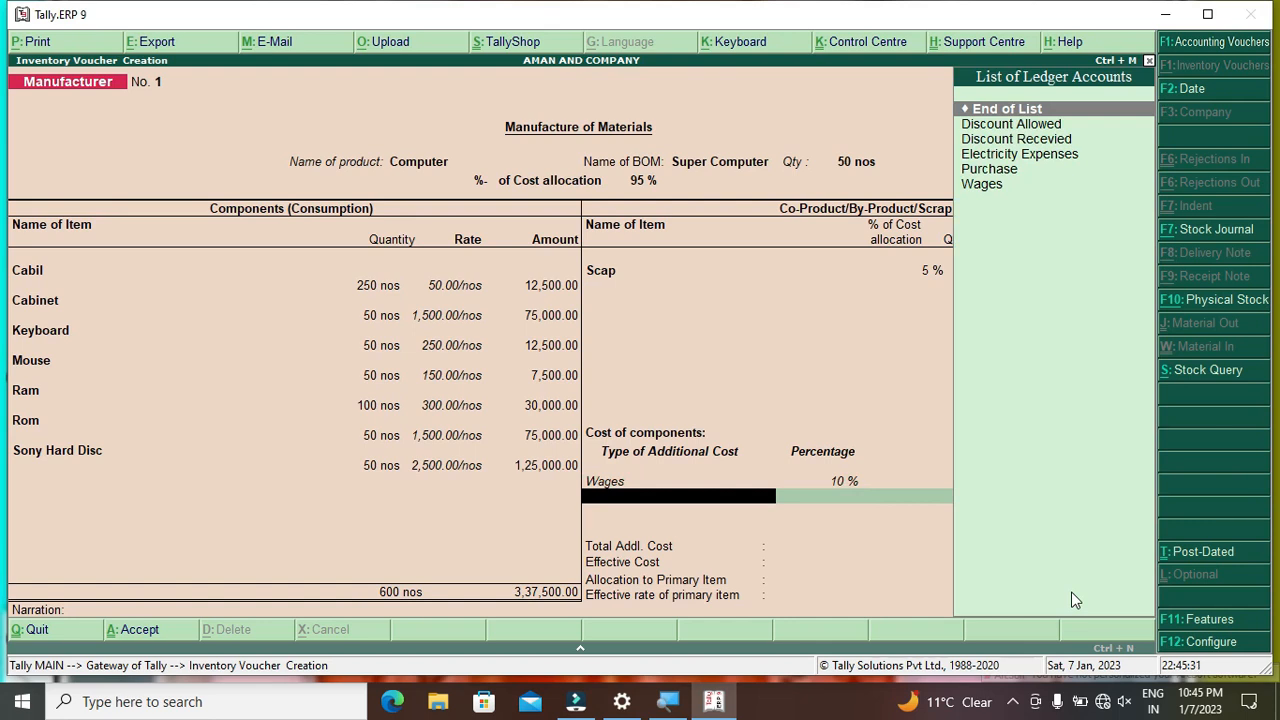
pyautogui.press('Return')
pyautogui.press('Return')
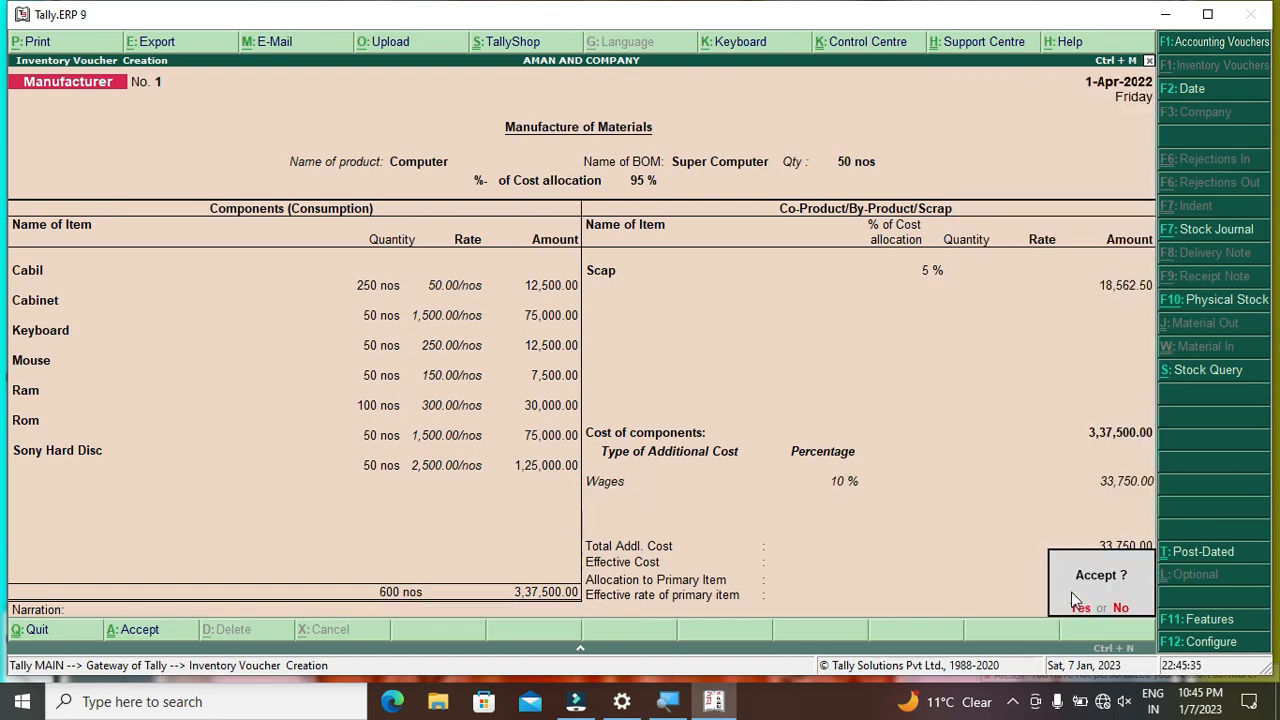
pyautogui.press('Return')
pyautogui.press('Escape')
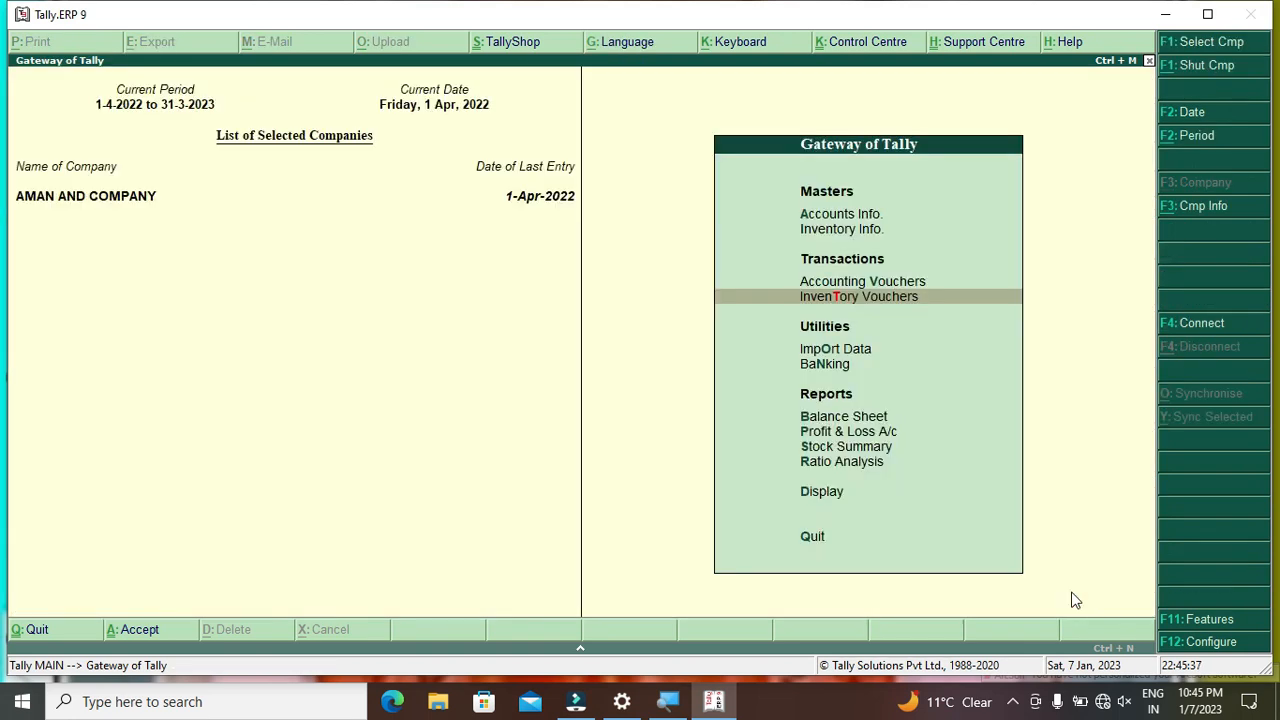
# Examine the Finish Good group's closing stock in the Stock Summary and return to the Gateway of Tally.
pyautogui.press('Down')
pyautogui.press('Down')
pyautogui.press('Down')
pyautogui.press('Down')
pyautogui.press('Down')
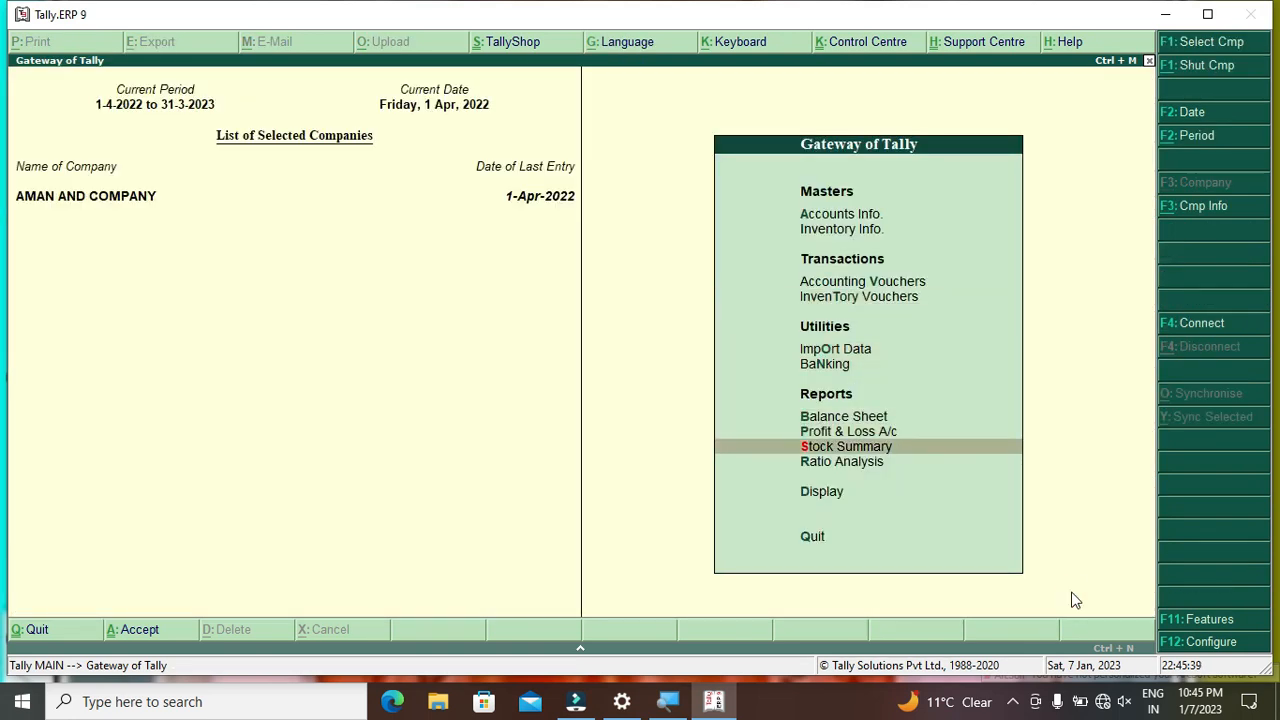
pyautogui.press('Return')
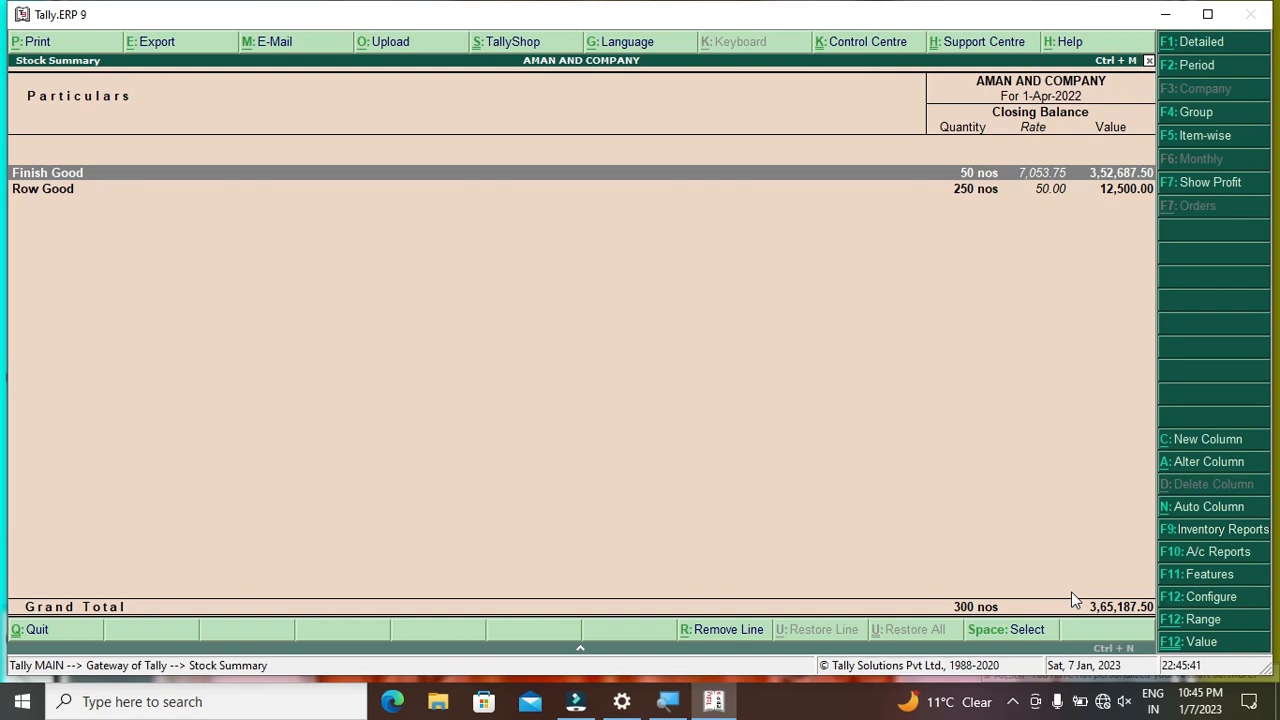
pyautogui.press('Return')
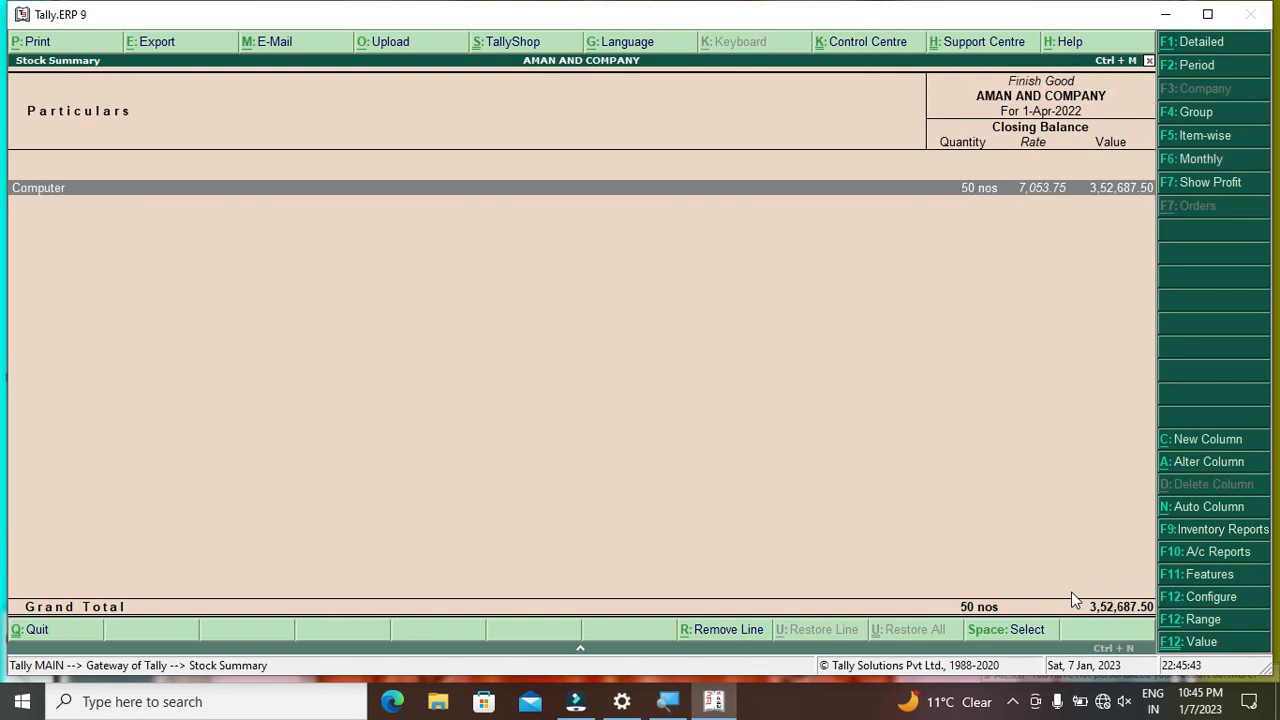
pyautogui.press('Escape')
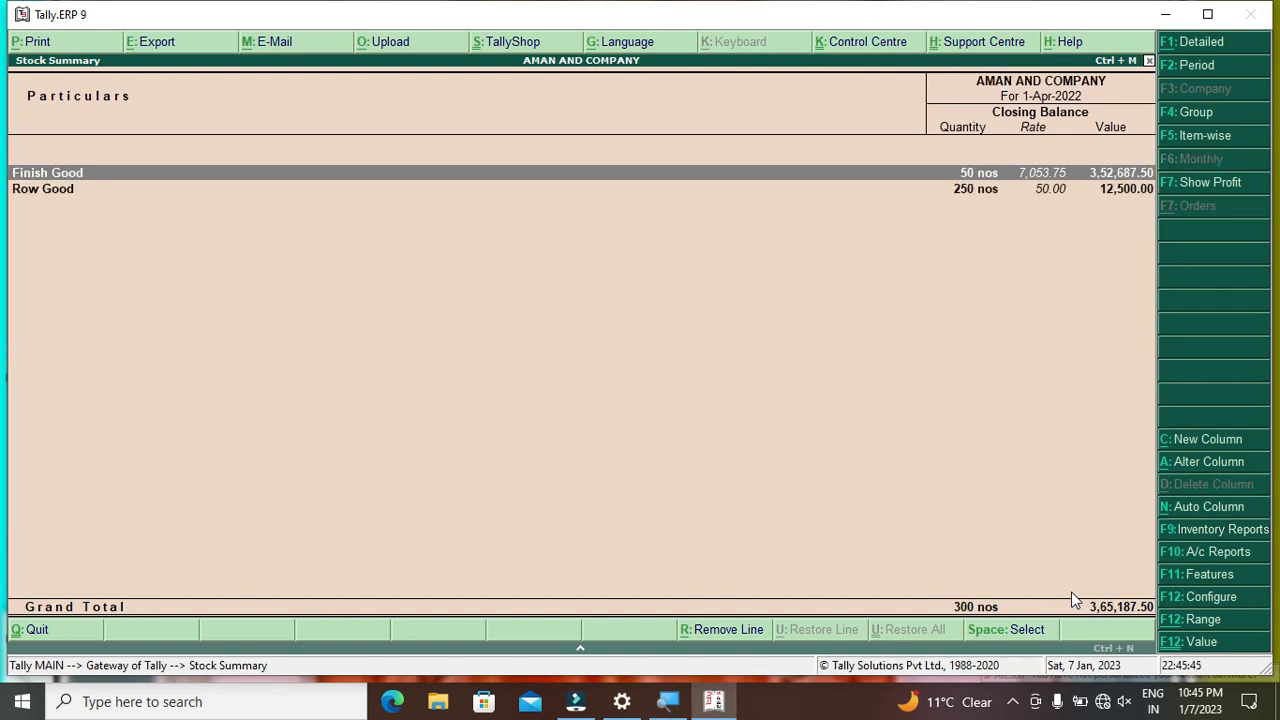
pyautogui.press('Escape')
# Open a new Sales voucher in Accounting Vouchers.
pyautogui.press('Up')
pyautogui.press('Up')
pyautogui.press('Up')
pyautogui.press('Up')
pyautogui.press('Up')
pyautogui.press('Up')
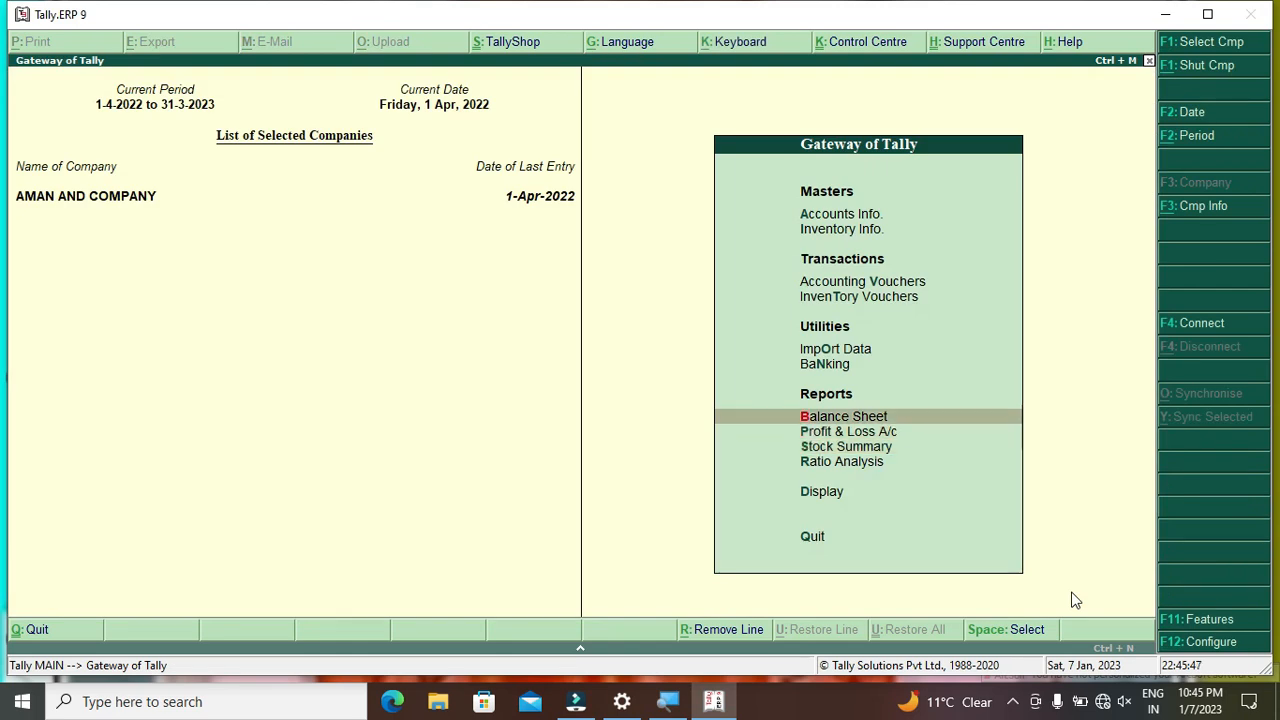
pyautogui.press('Return')
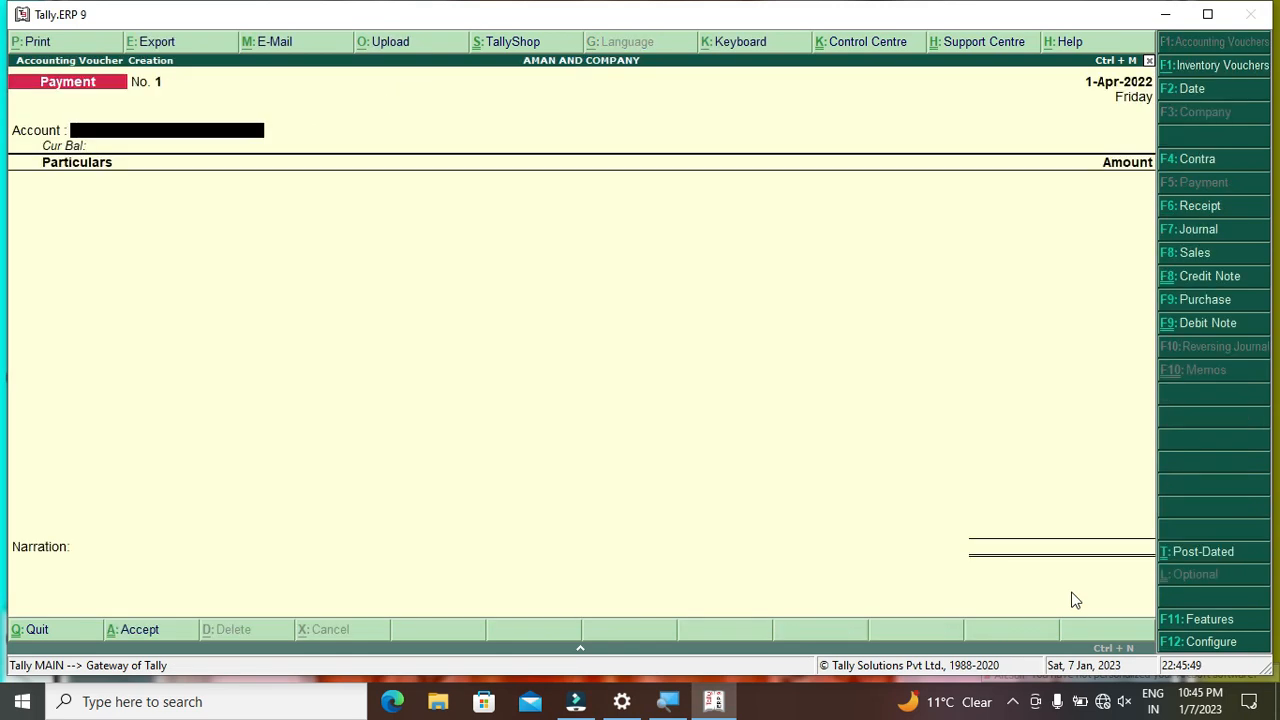
pyautogui.press('F8')
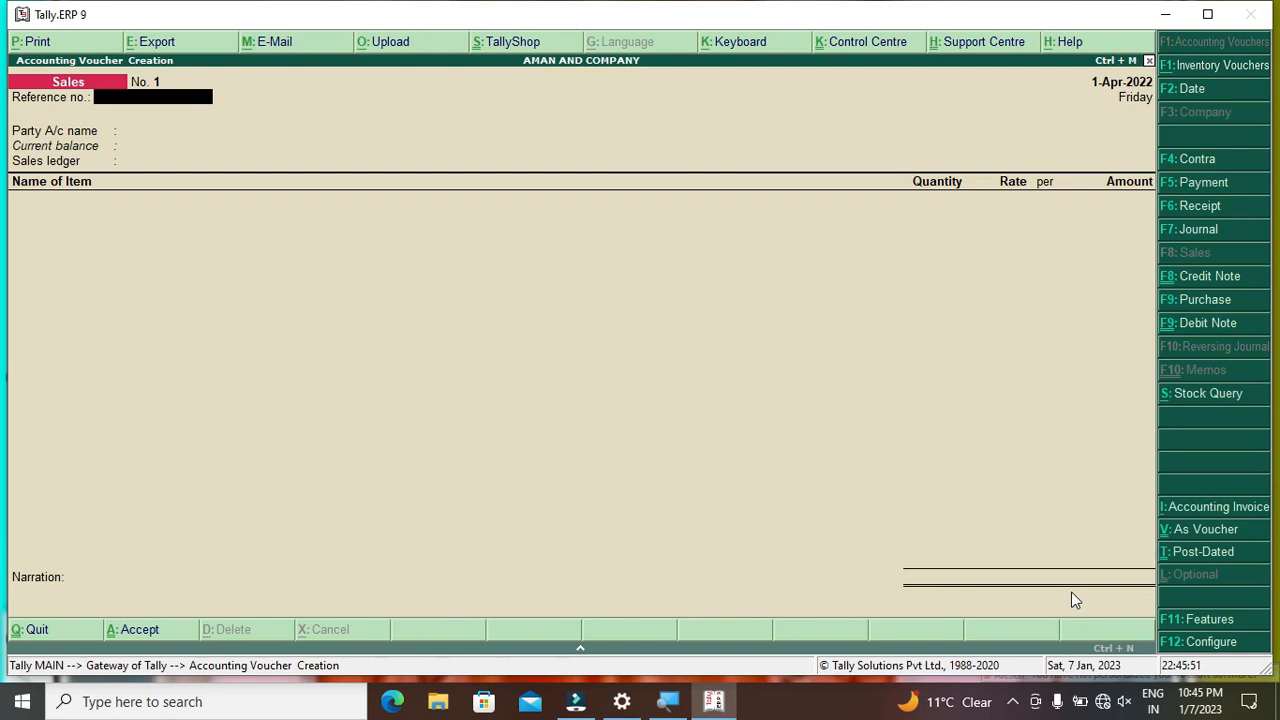
# Leave the reference number blank, set Shyam Sales as the party account and Sales as the sales ledger.
pyautogui.press('Return')
pyautogui.press('Return')
pyautogui.press('Escape')
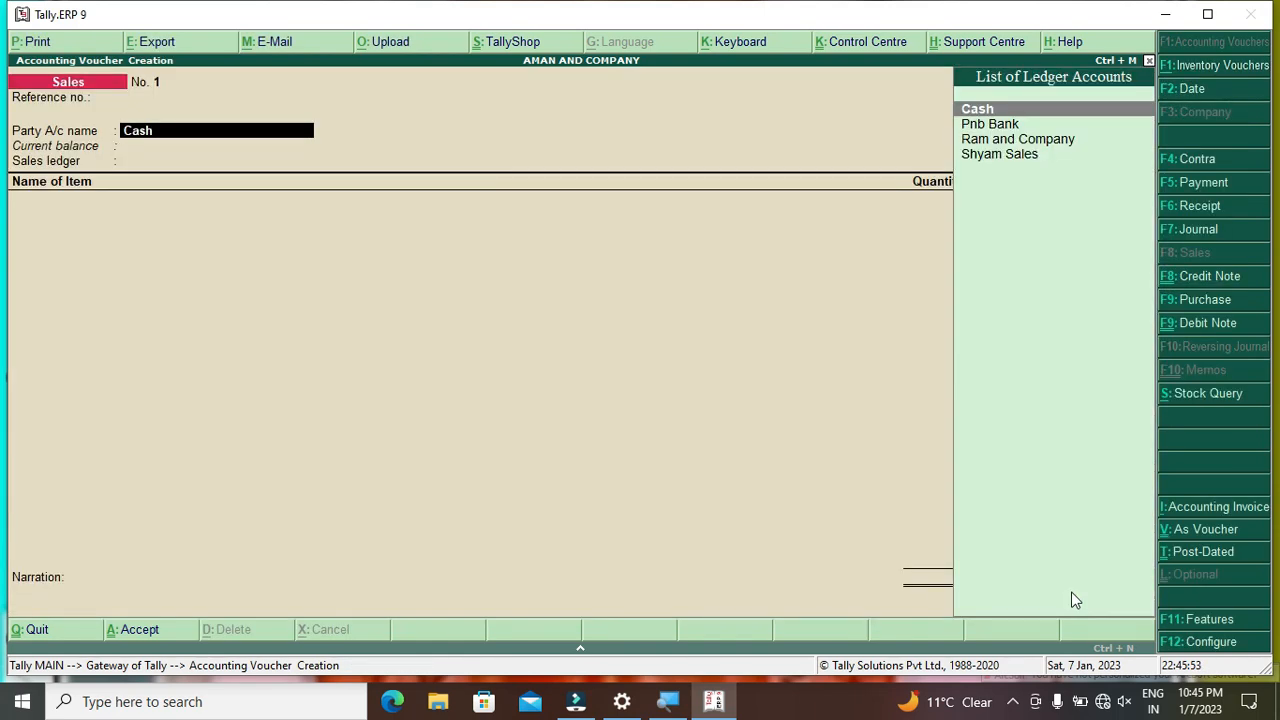
pyautogui.press('Down')
pyautogui.press('Down')
pyautogui.press('Down')
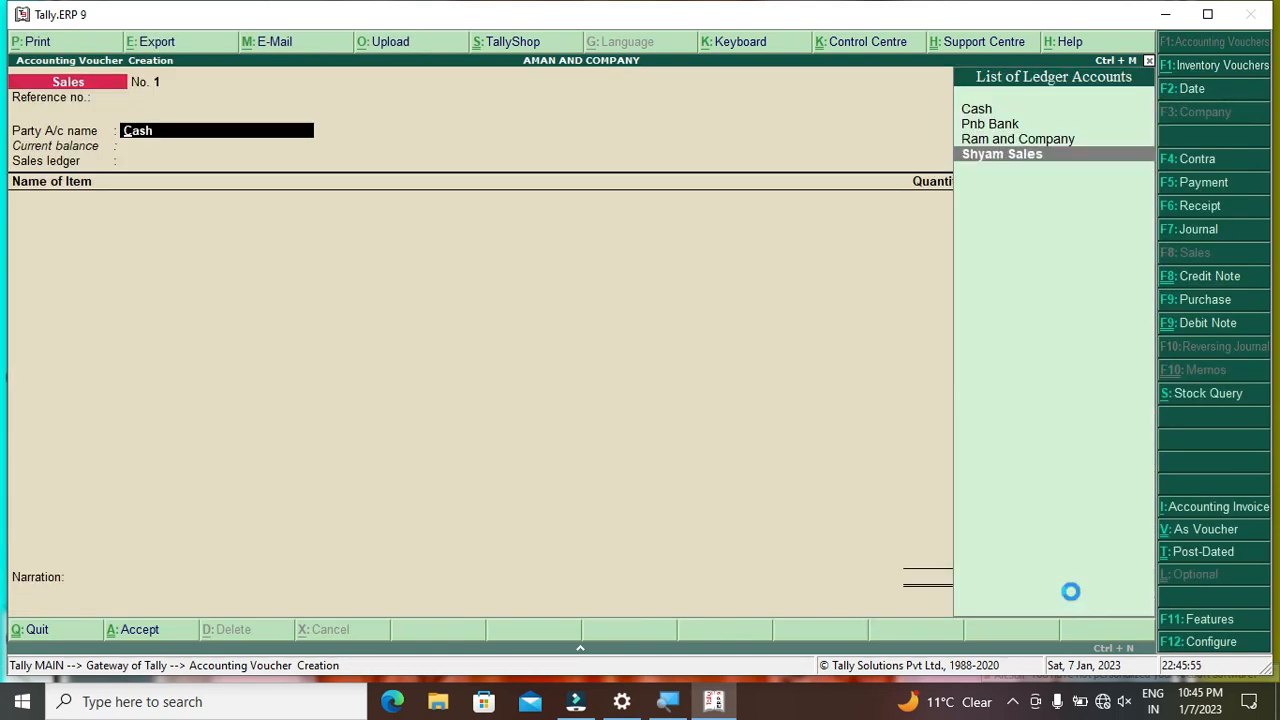
pyautogui.press('Return')
pyautogui.press('Return')
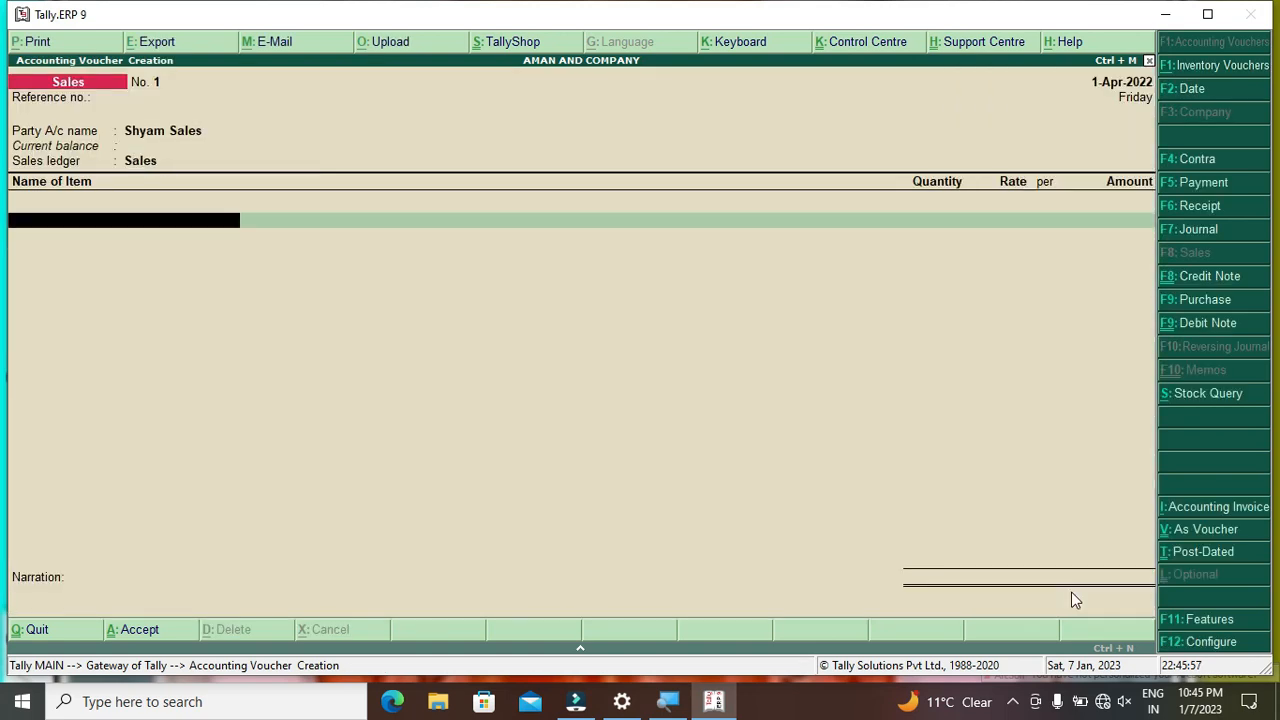
# Choose Computer as the stock item sold on the first line of the sales voucher.
pyautogui.press('Down')
pyautogui.press('Down')
pyautogui.press('Down')
pyautogui.press('Down')
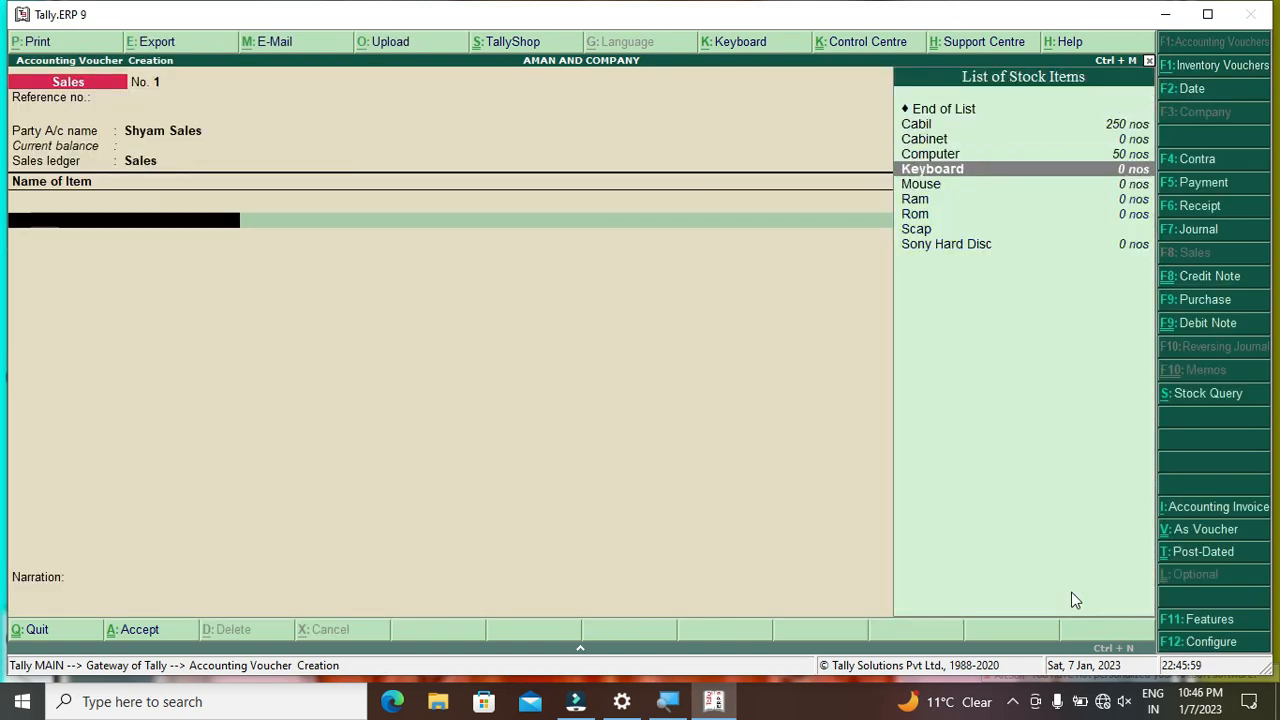
pyautogui.press('Down')
pyautogui.press('Down')
pyautogui.press('Down')
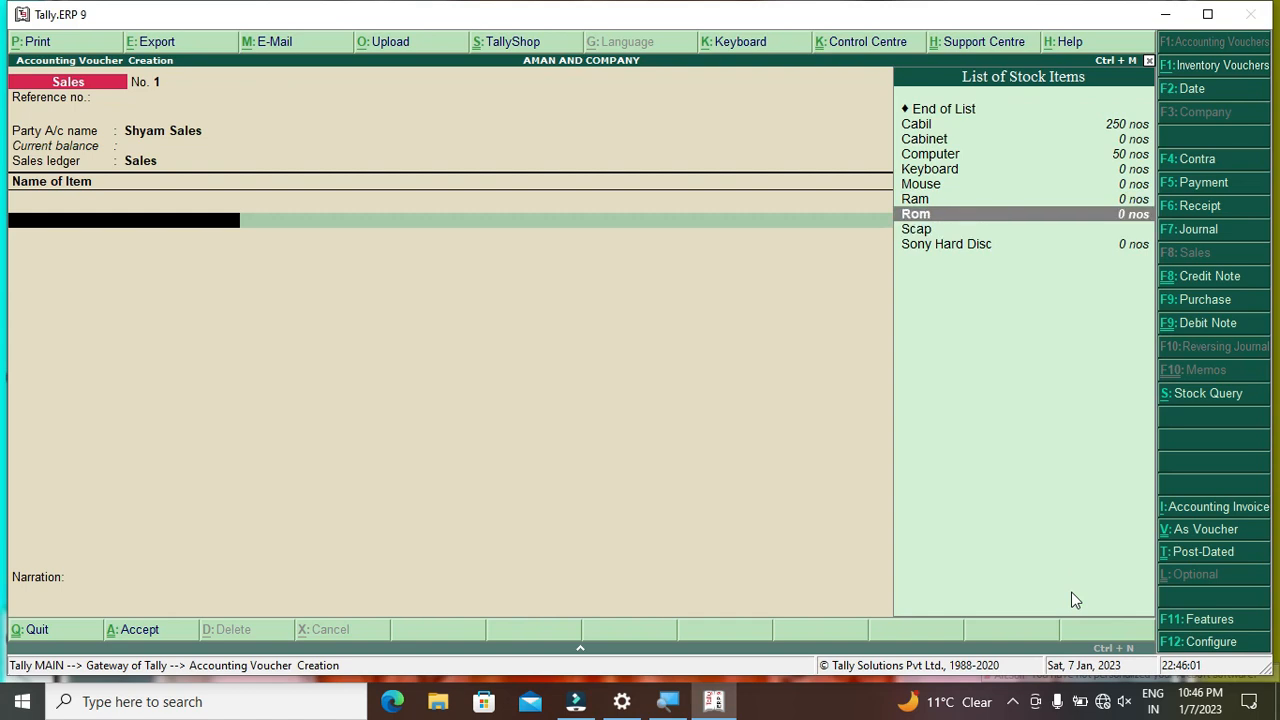
pyautogui.press('Up')
pyautogui.press('Up')
pyautogui.press('Up')
pyautogui.press('Up')
pyautogui.press('Return')
# Enter a quantity of 50 nos at a rate of 10,500 for the Computer and accept the line.
pyautogui.write('50')
pyautogui.press('Return')
pyautogui.write('15')
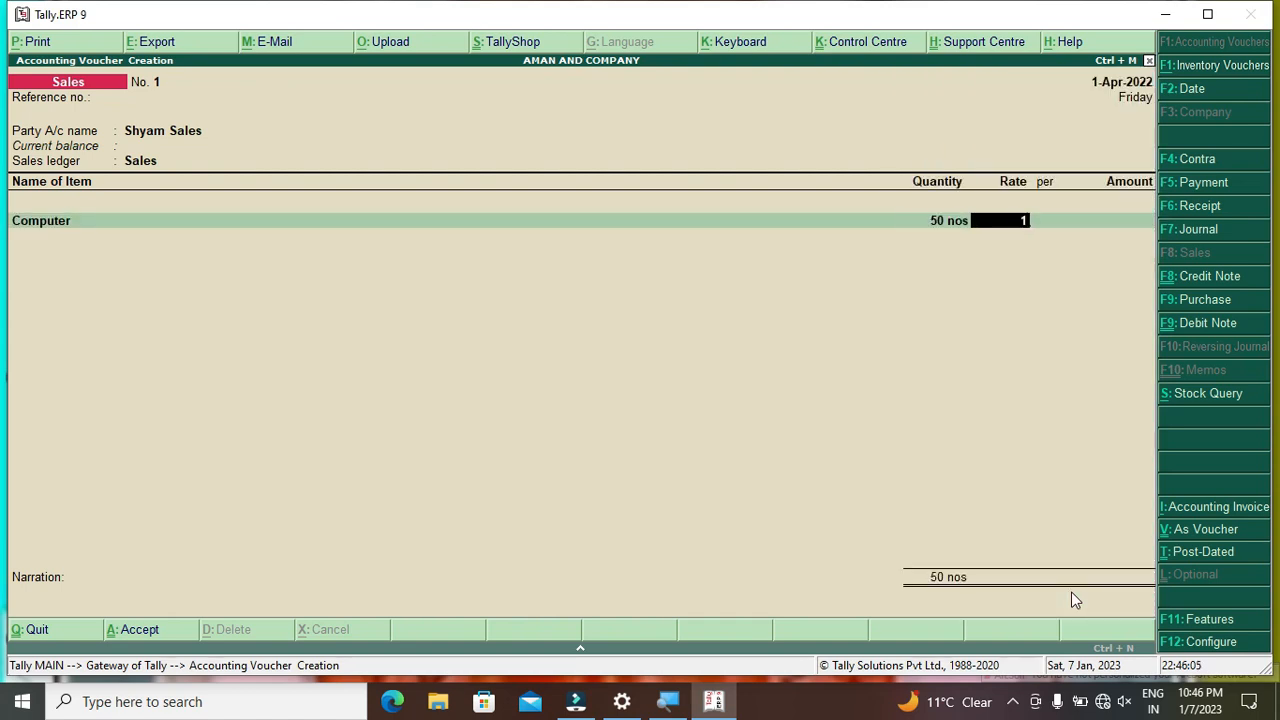
pyautogui.press('BackSpace')
pyautogui.write('0500')
pyautogui.press('Return')
pyautogui.press('Return')
pyautogui.press('Return')
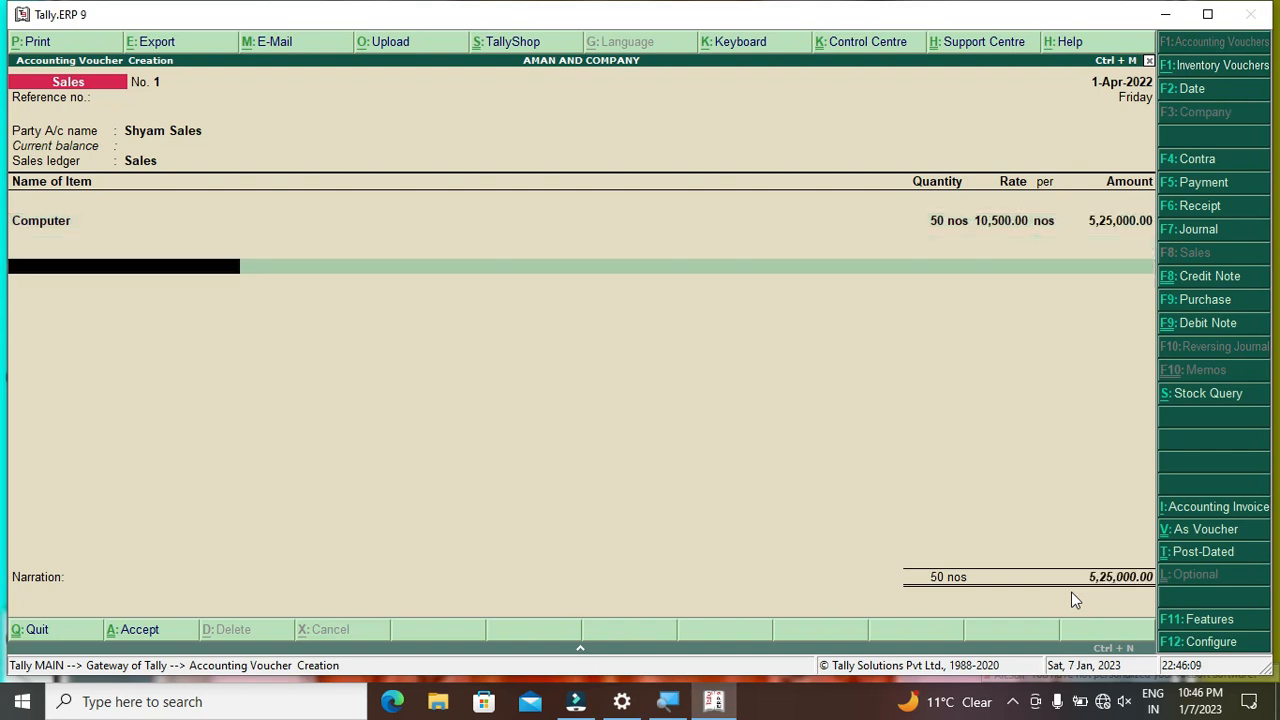
# End the item list without a narration, save the sales voucher and return to the Gateway of Tally.
pyautogui.press('Return')
pyautogui.press('Return')
pyautogui.press('Return')
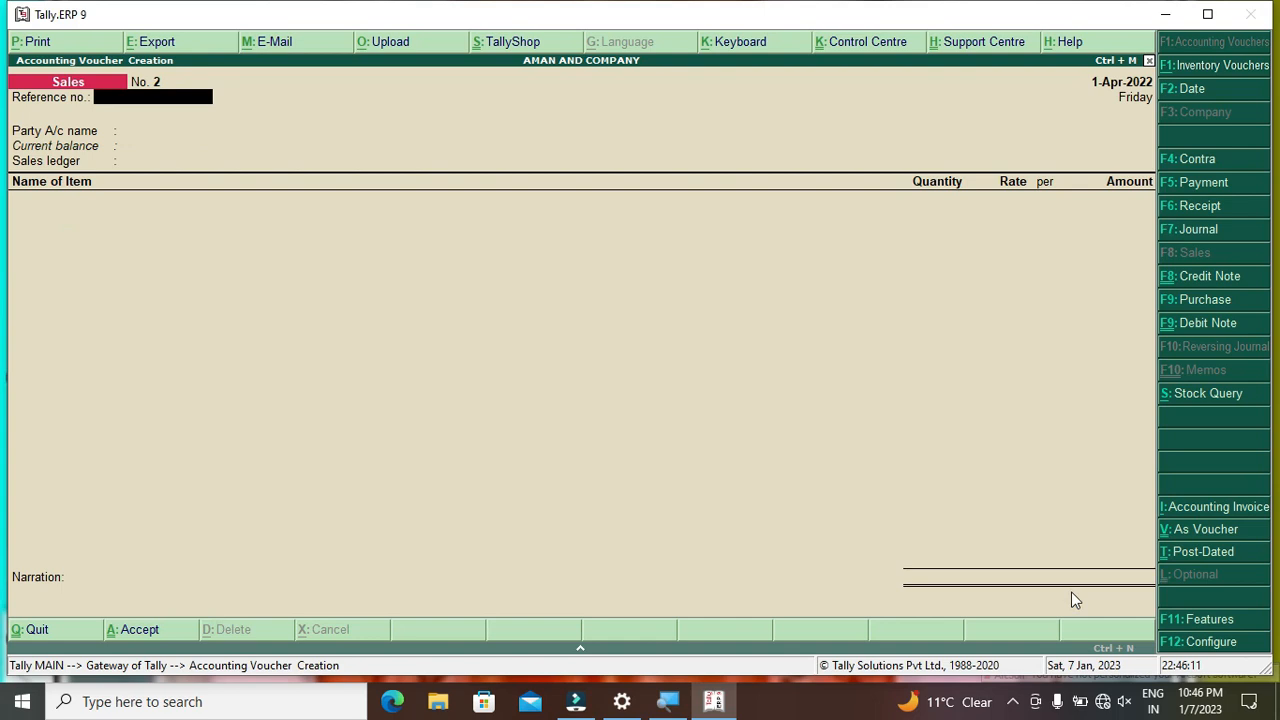
pyautogui.press('Escape')
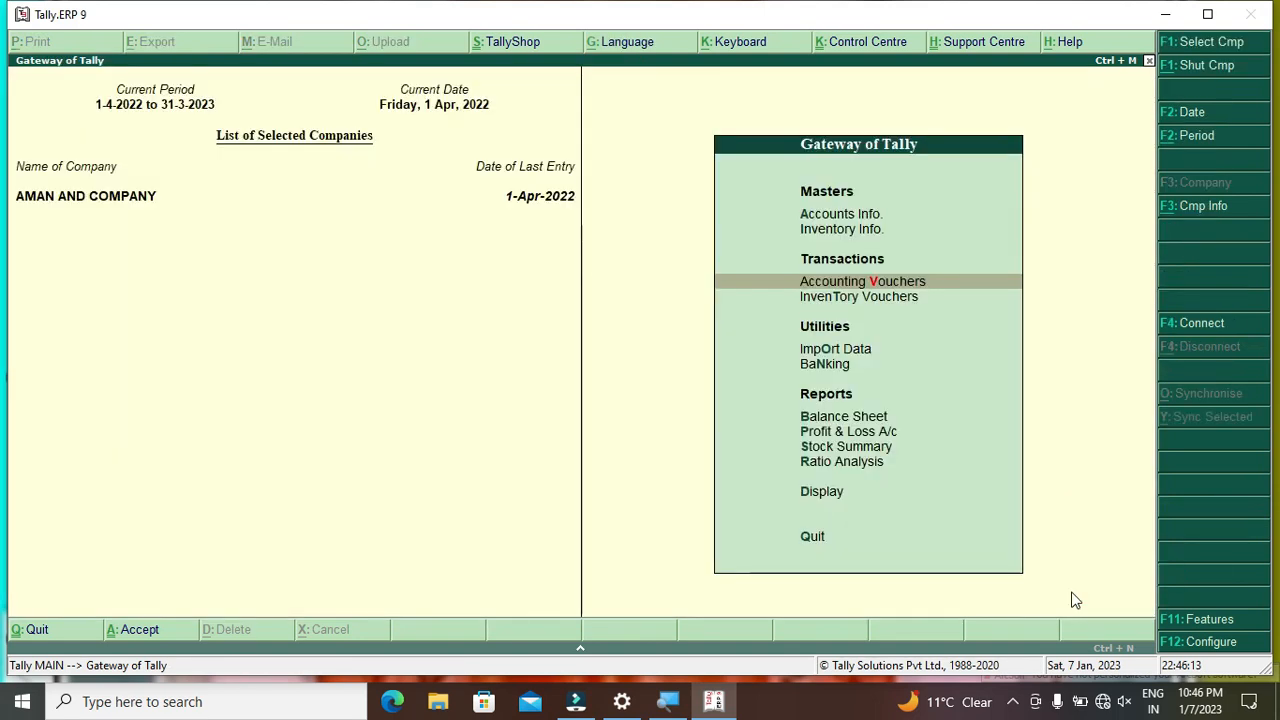